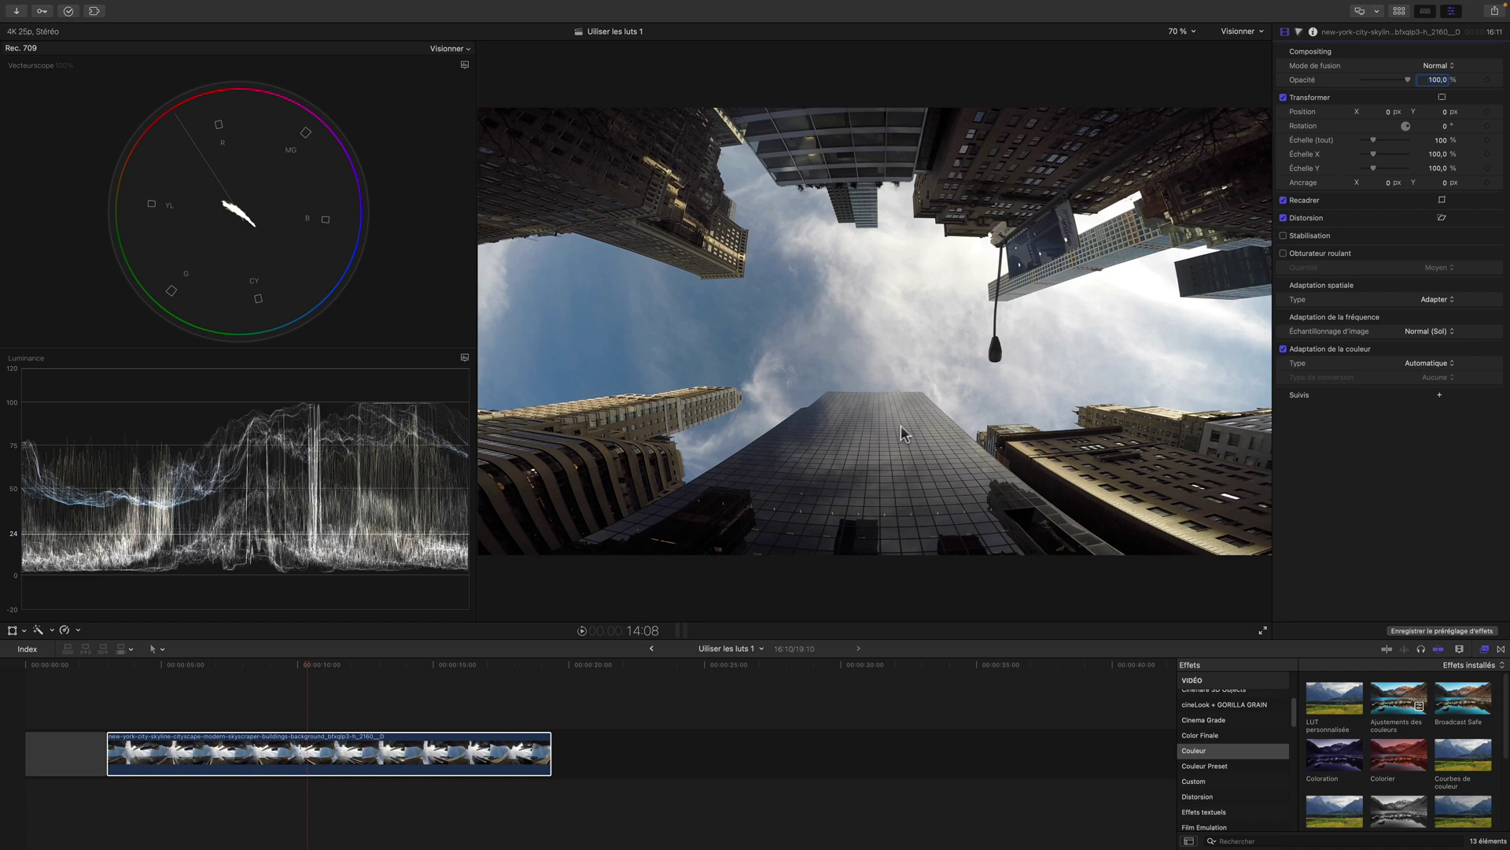
- Add a colour wheels correction to the skyline clip at 10:17 and slightly lower the highlights' brightness
left_click(316, 665)
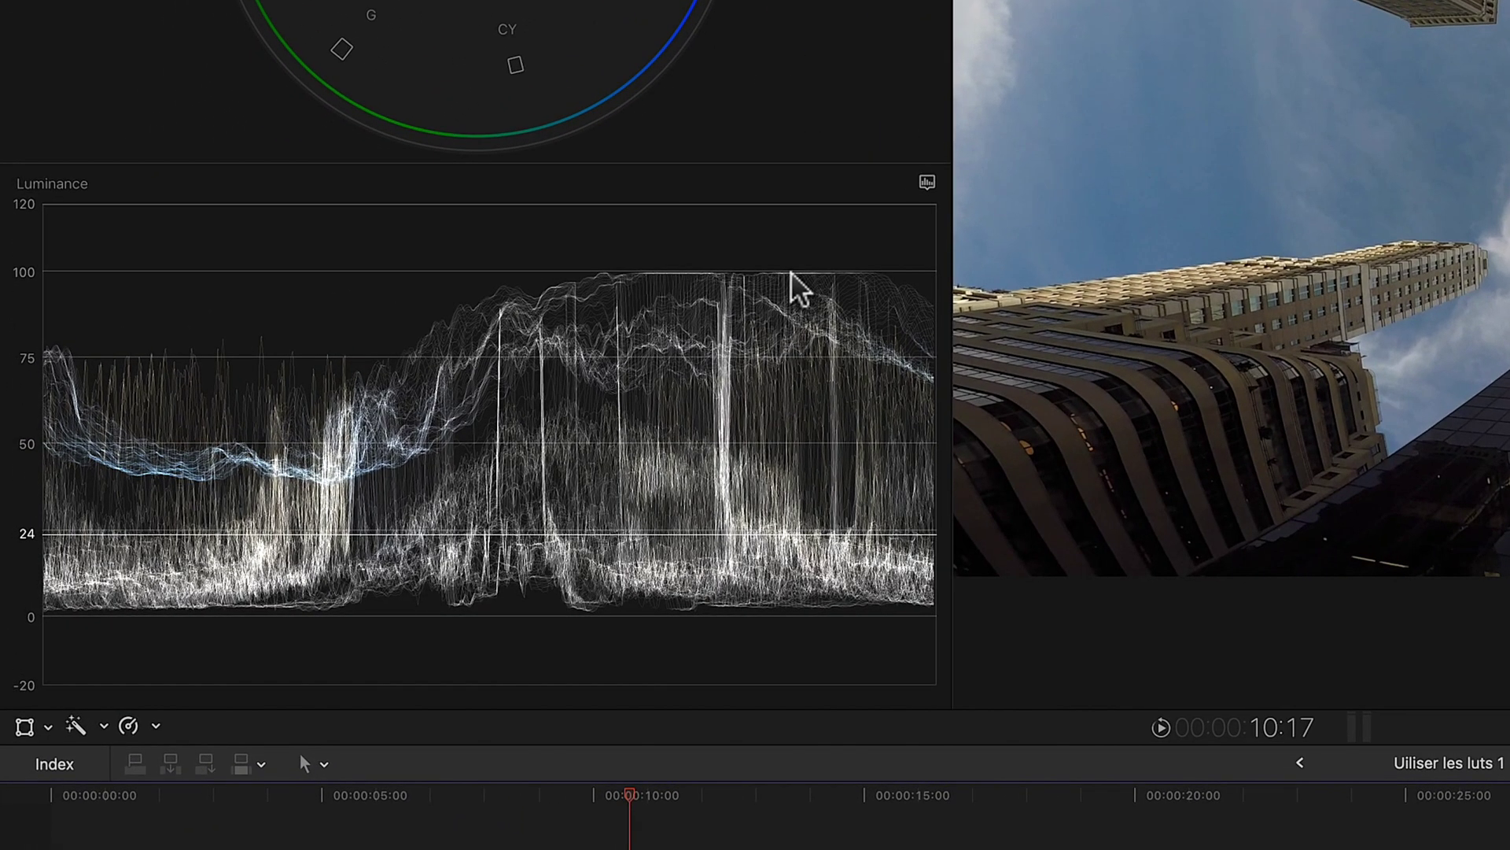
left_click_drag(182, 535, 233, 287)
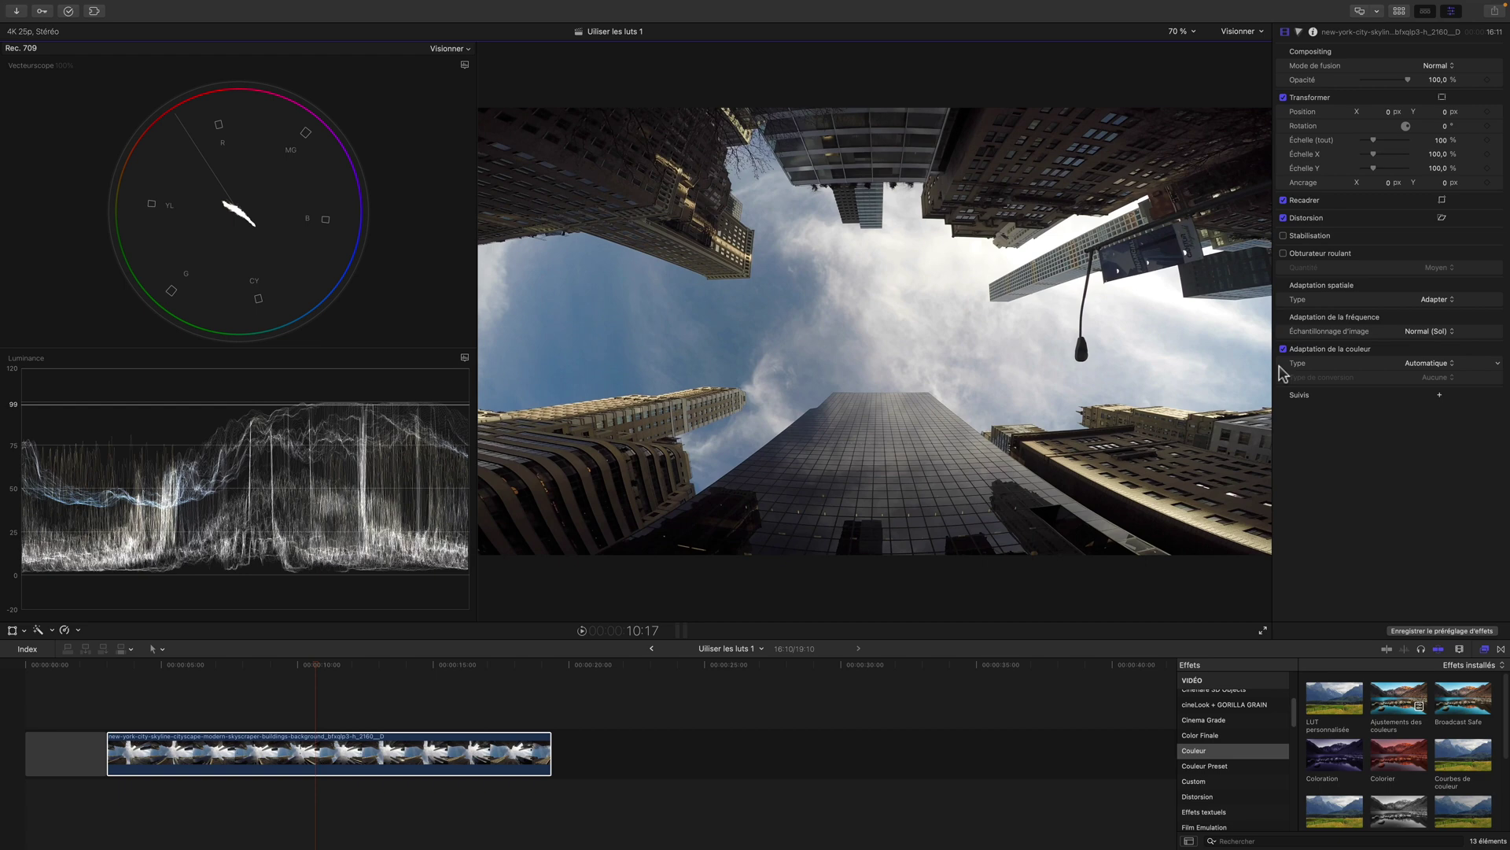
key("ctrl+super+r")
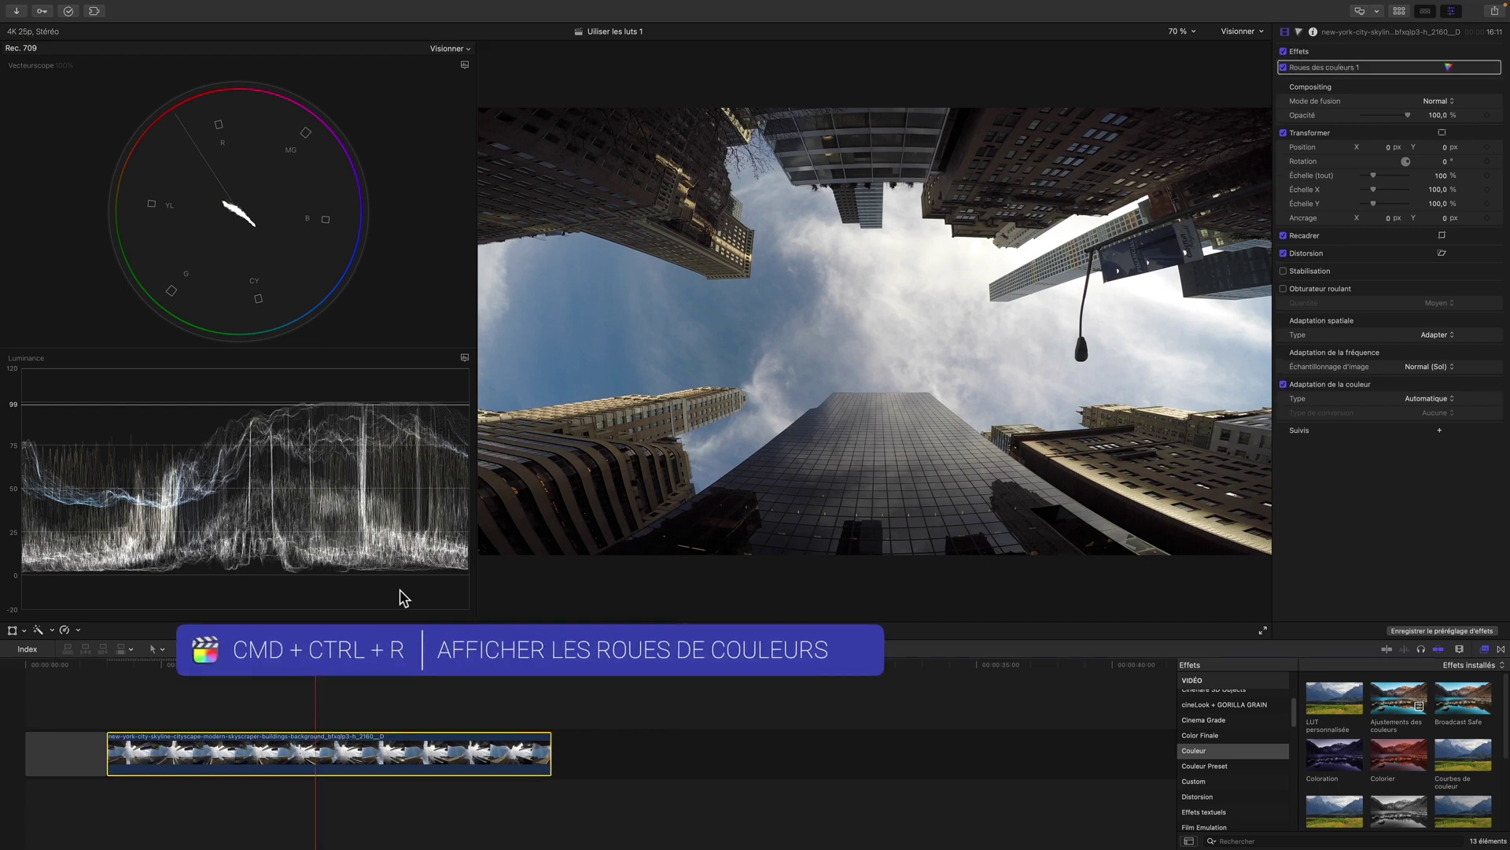
left_click(1448, 68)
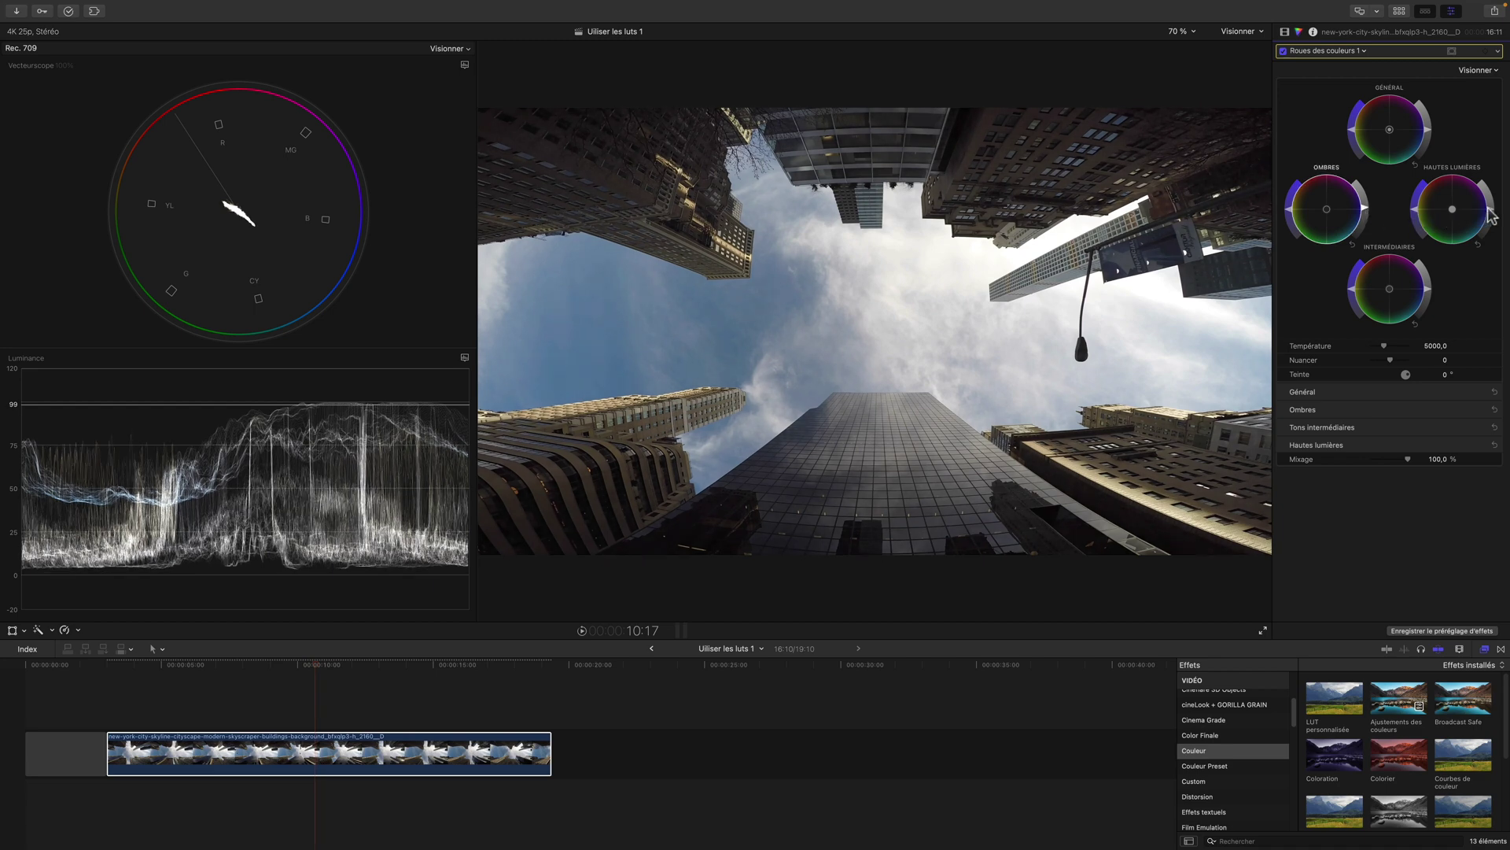
left_click_drag(1492, 216, 1491, 219)
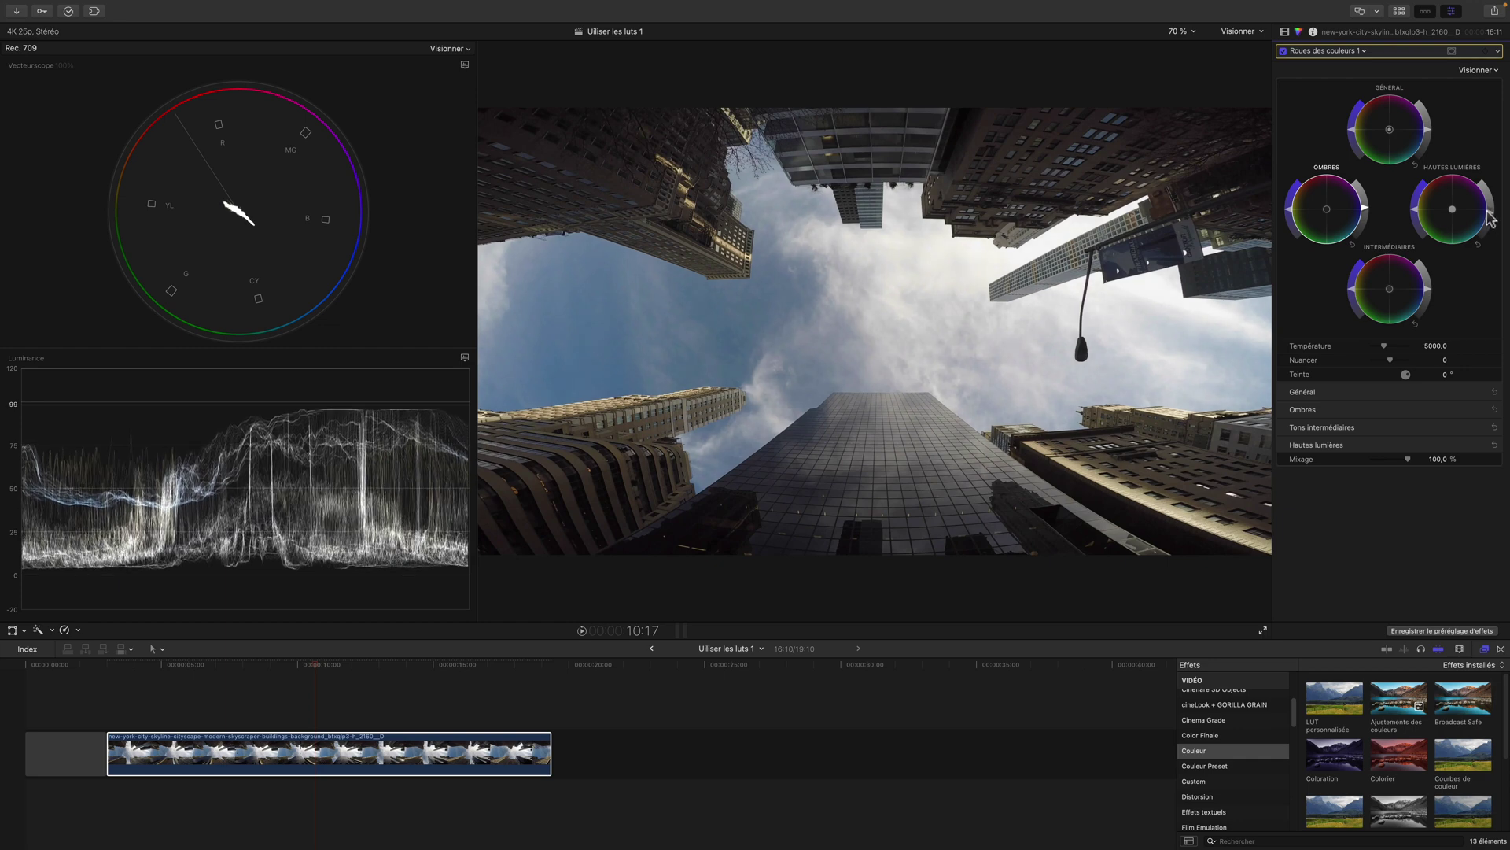
- Apply the custom LUT effect to the skyline clip and load the Rider LUT from KUT LUTs Pack V1
left_click(1284, 32)
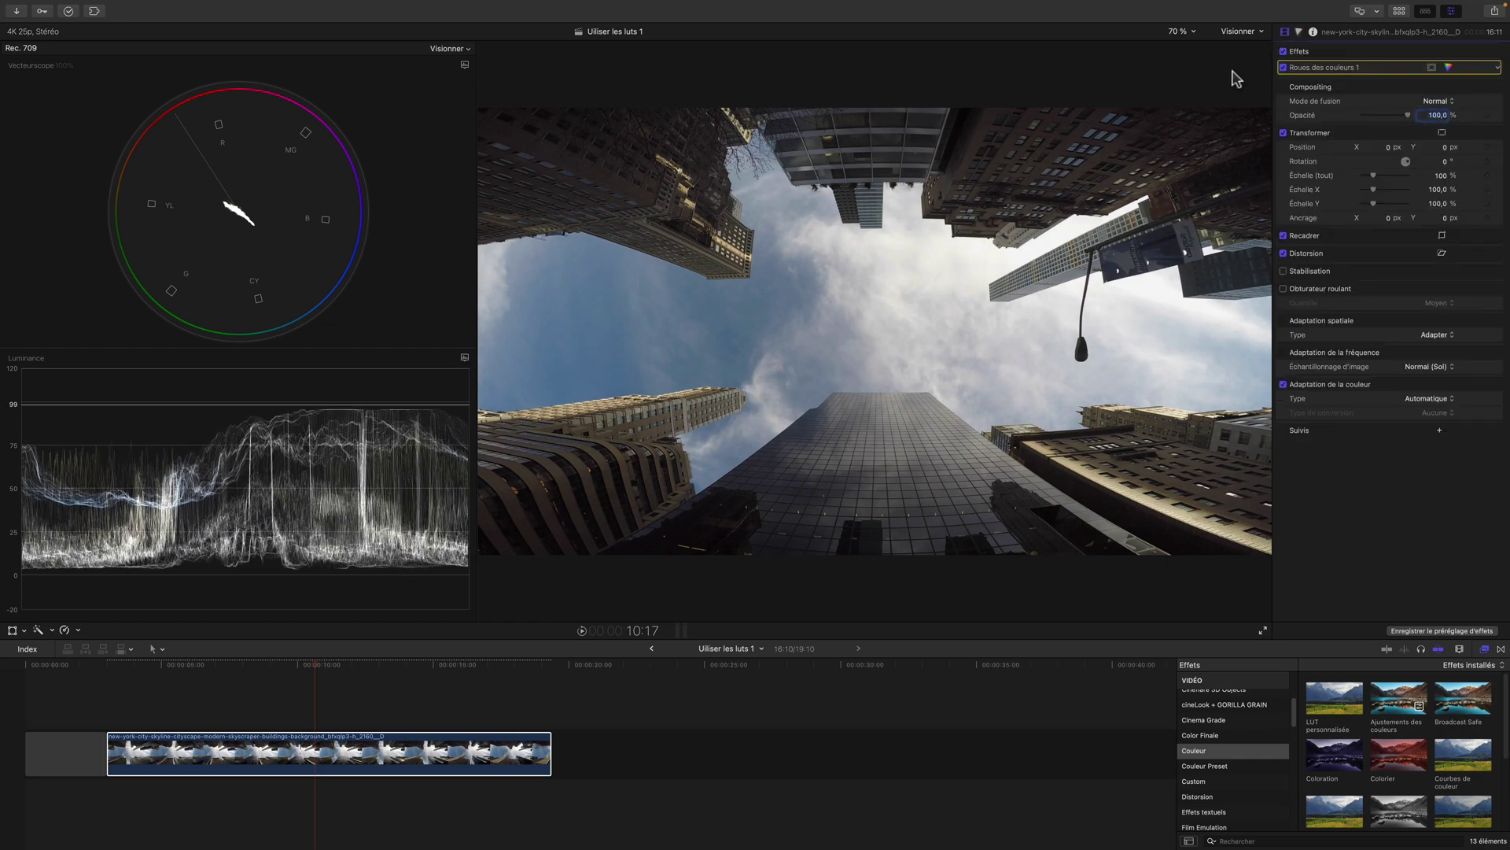
left_click_drag(1339, 708, 482, 767)
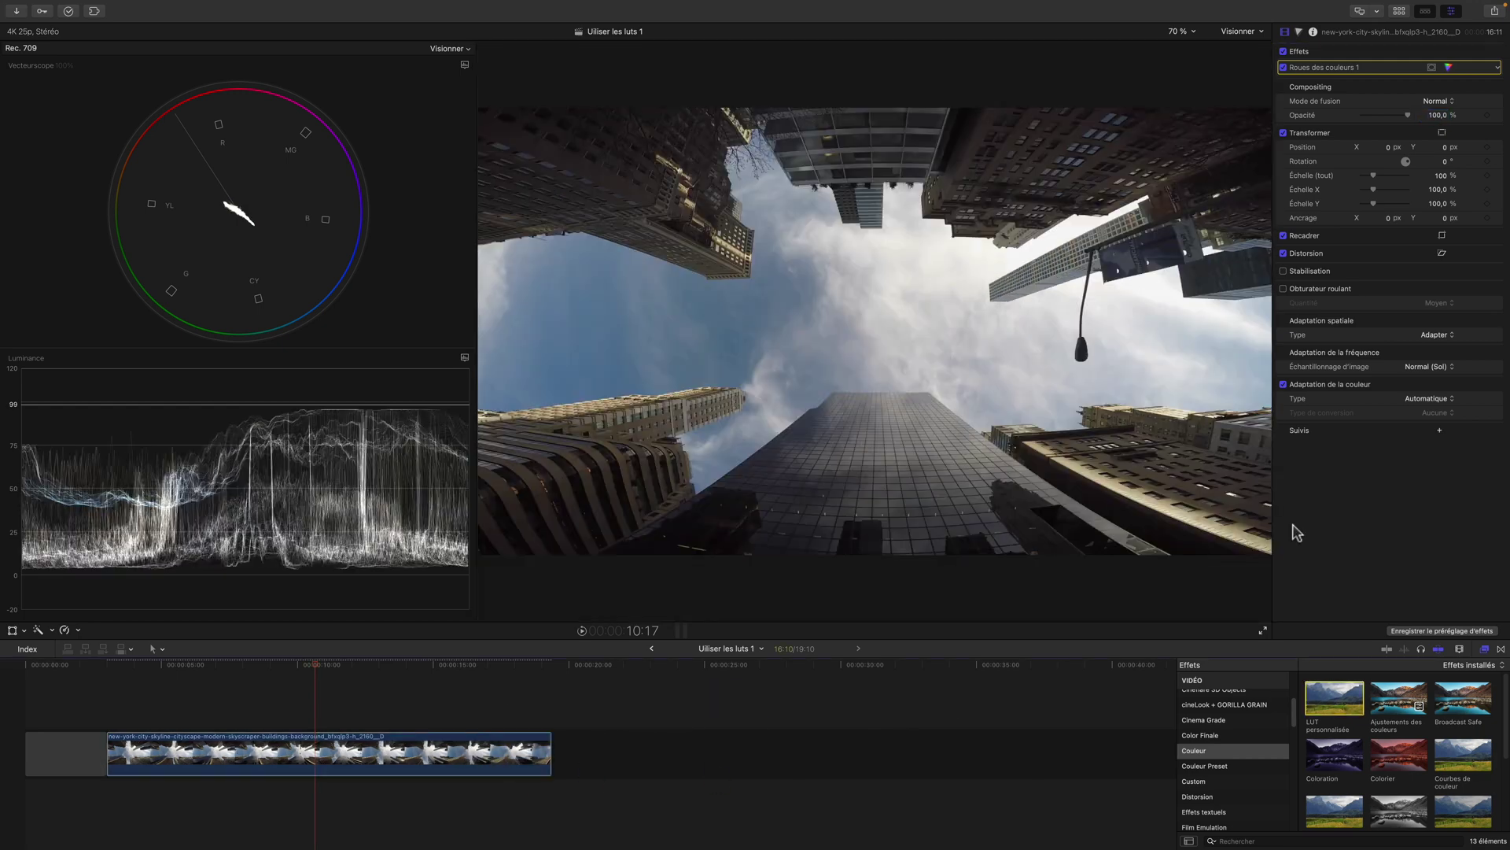
left_click(1424, 95)
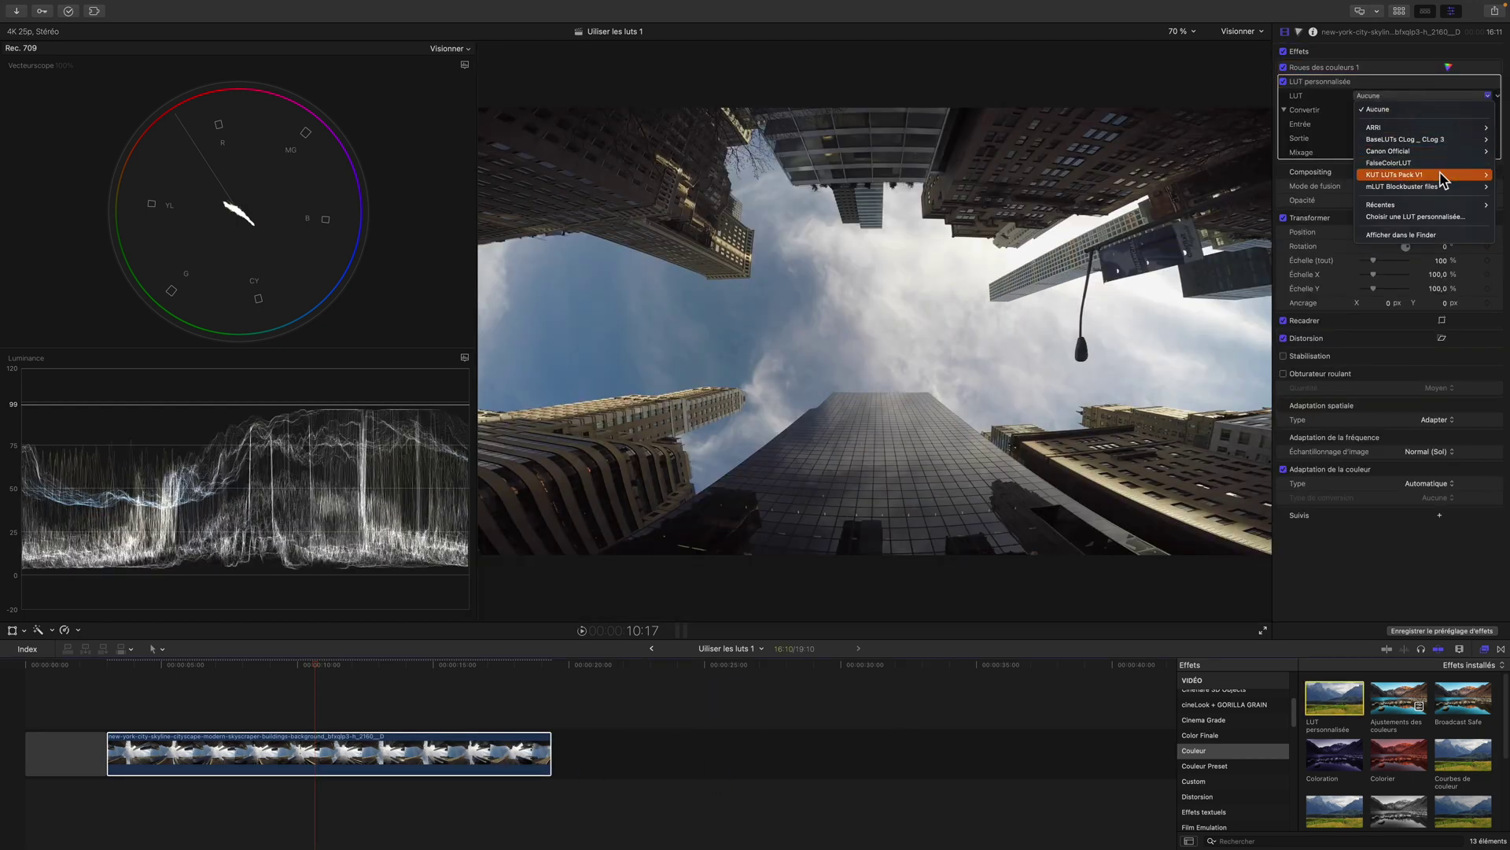
mouse_move(1440, 174)
left_click(1329, 257)
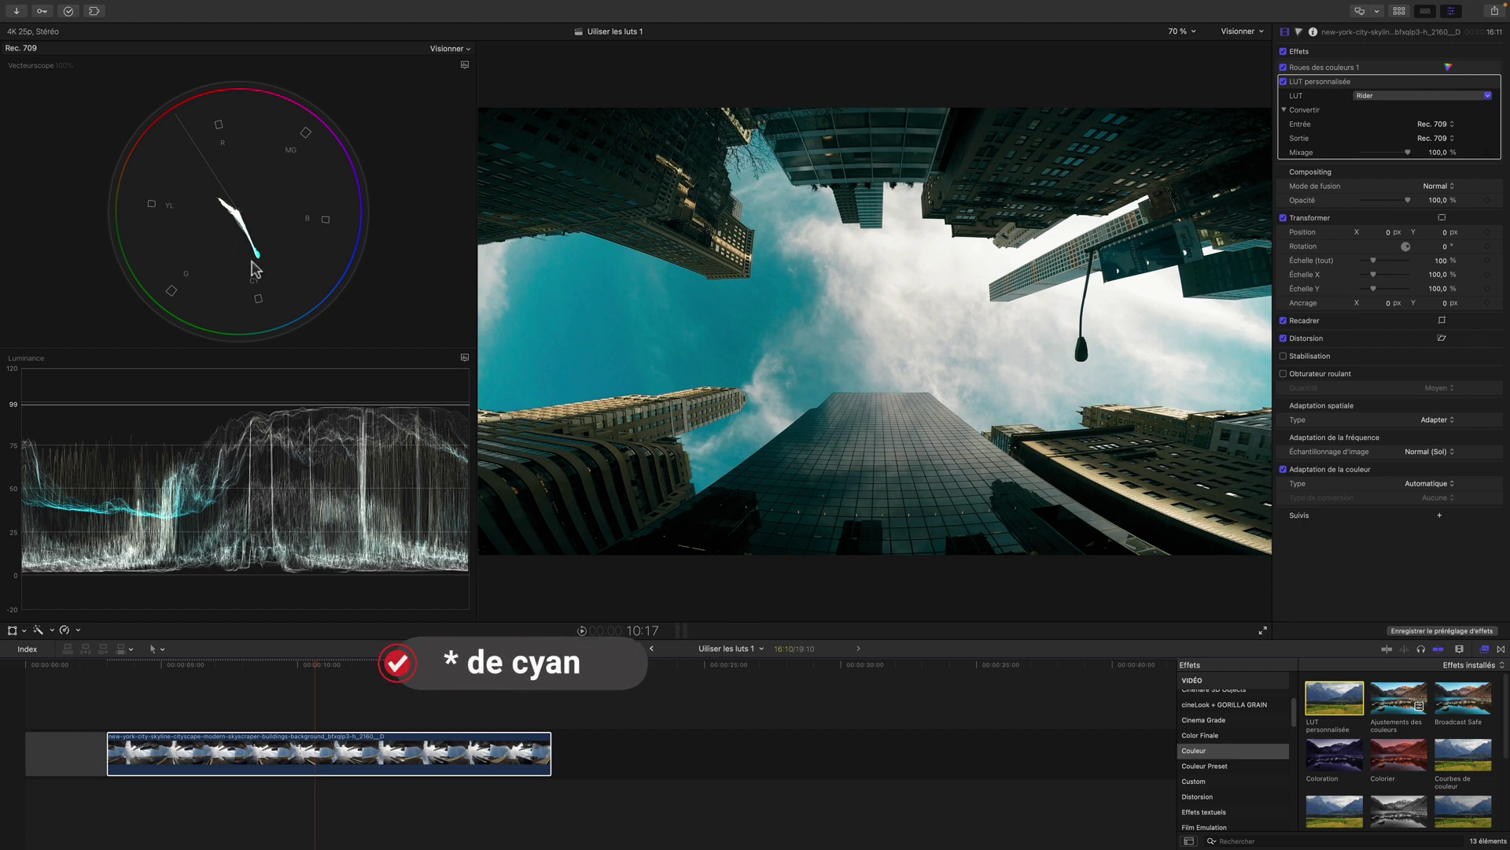
- Compare the skyline clip's look with and without the custom LUT
left_click(1284, 82)
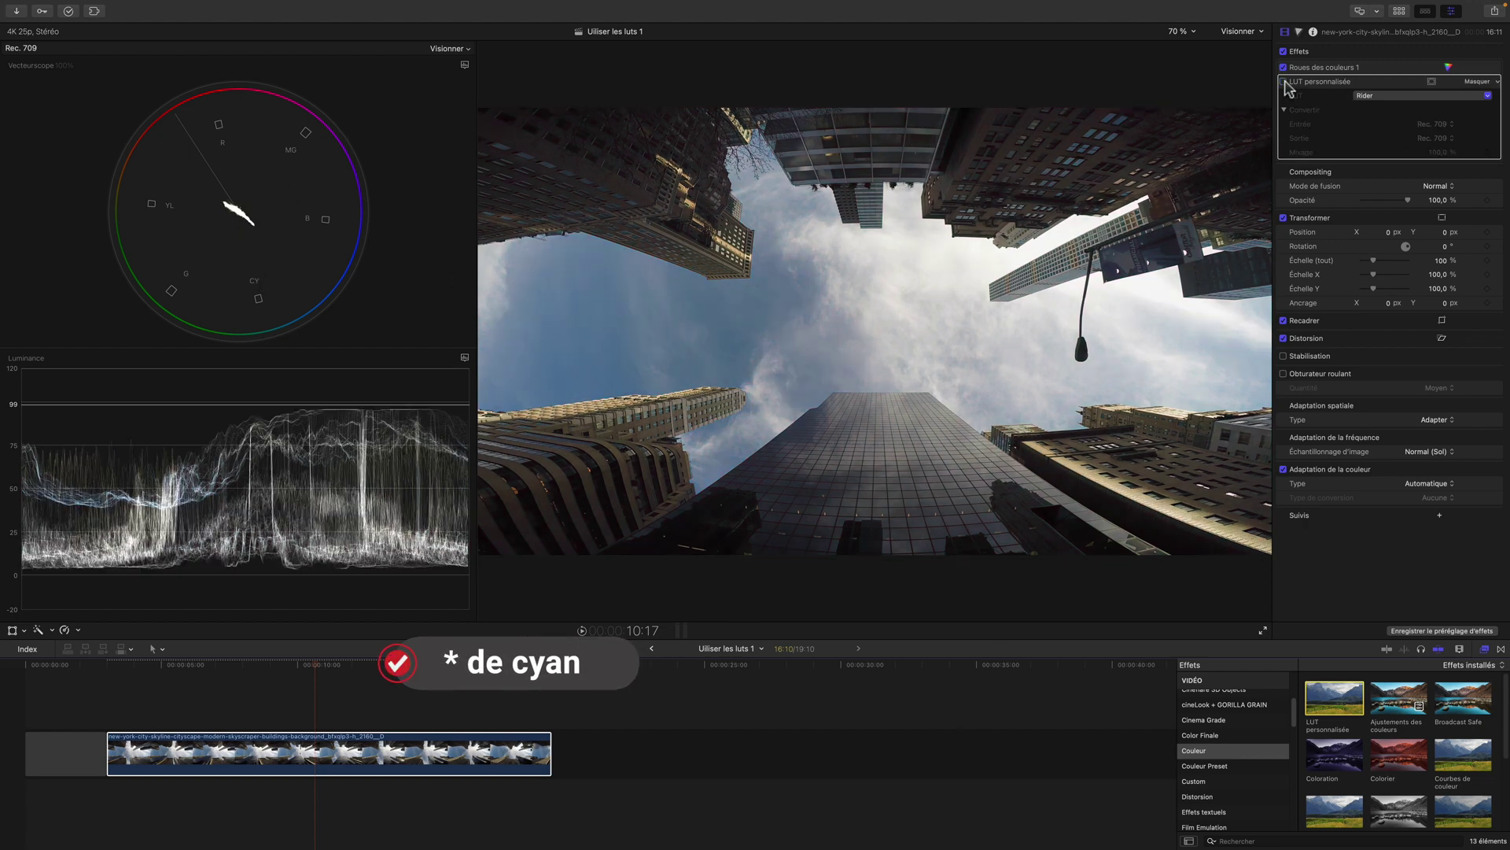
left_click(1284, 82)
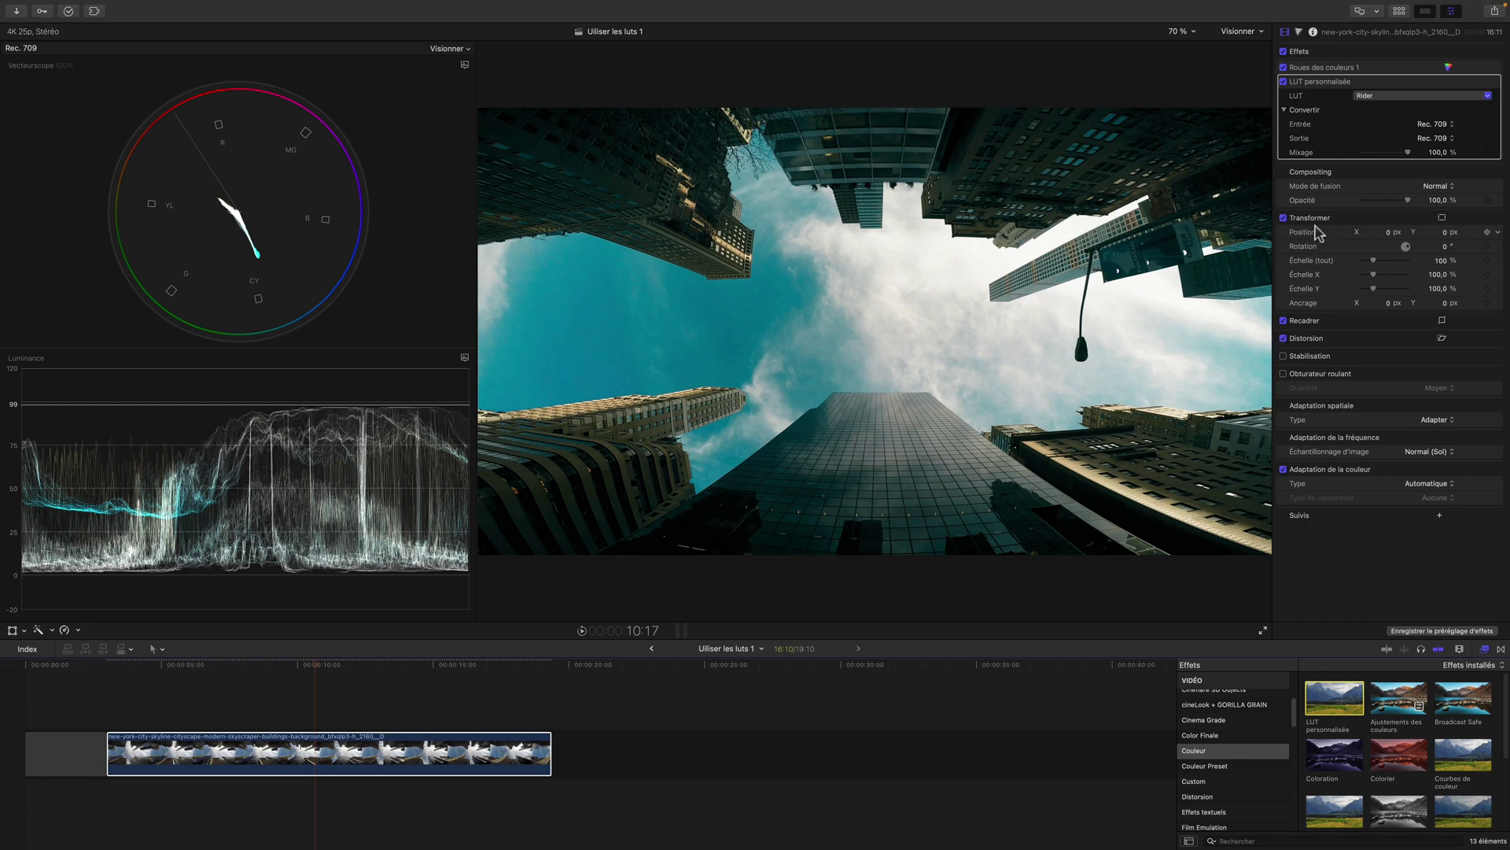
left_click(1233, 427)
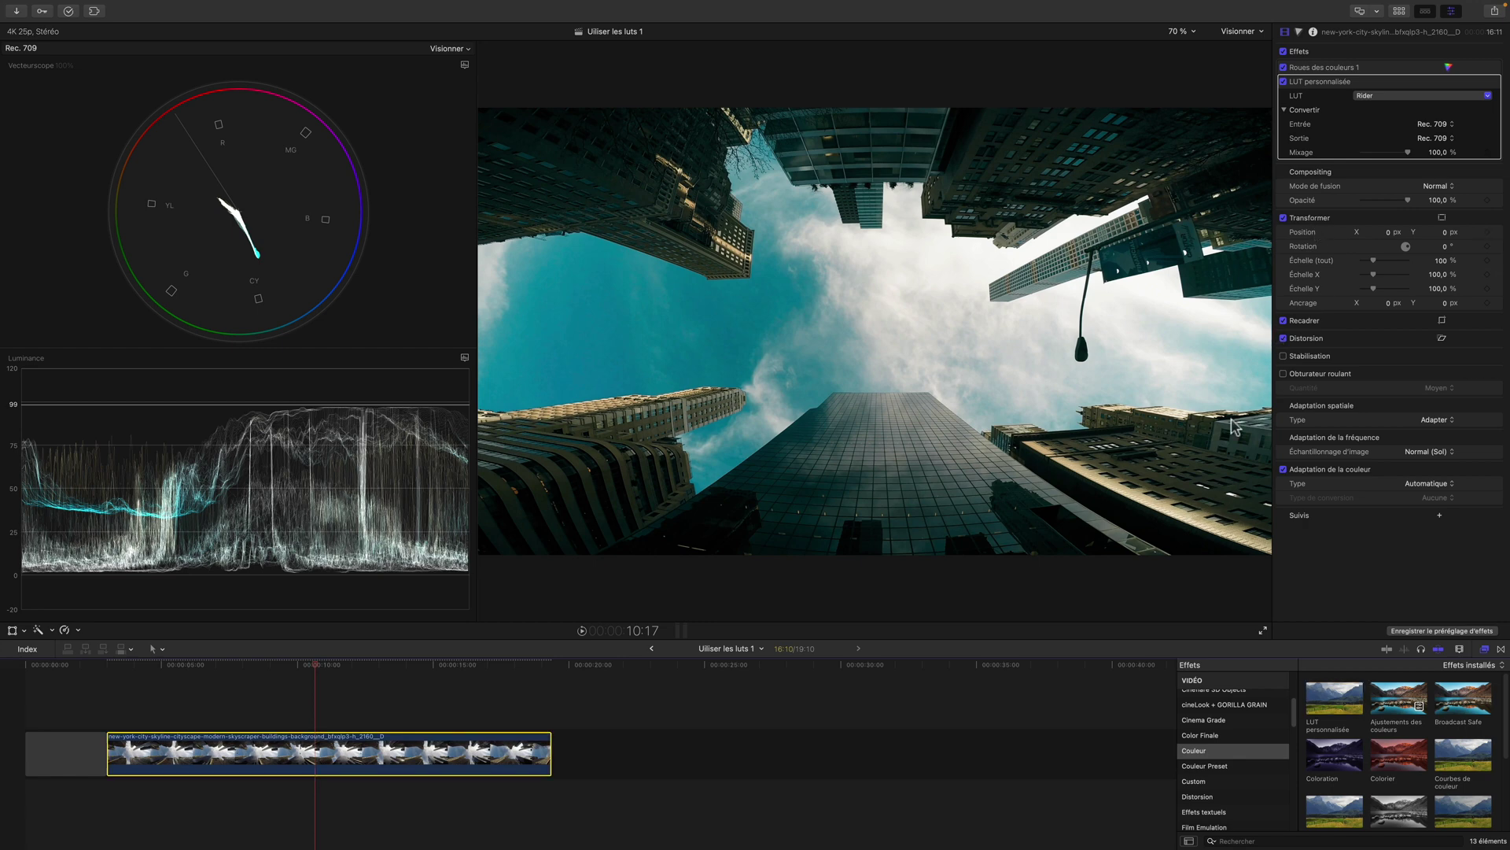
- Add hue/saturation curves to the clip and sample the sunlit building facade at 15:15 for the hue versus saturation curve
key("ctrl+super+t")
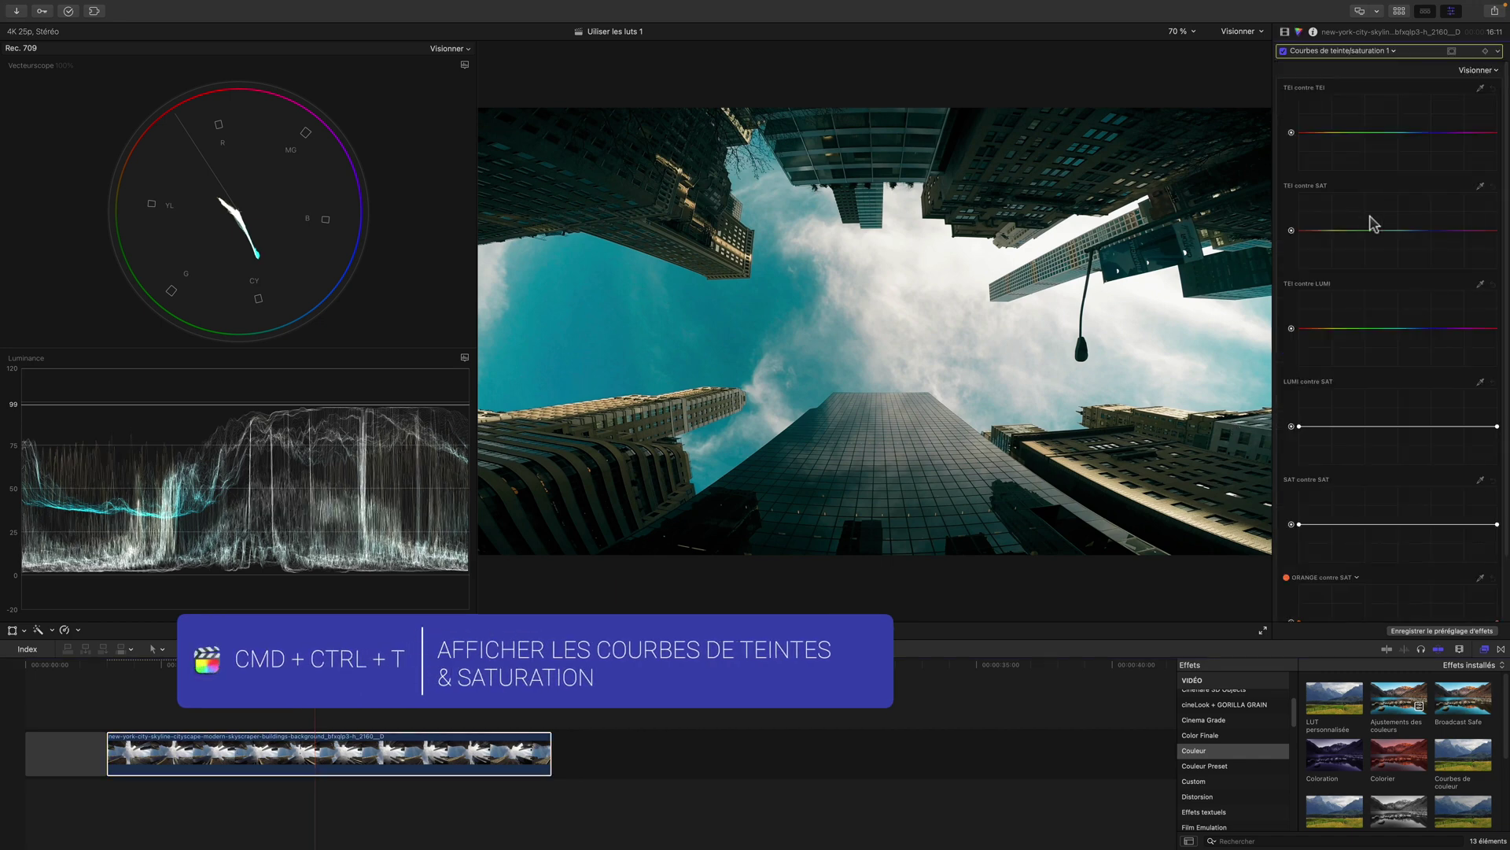
left_click(1481, 186)
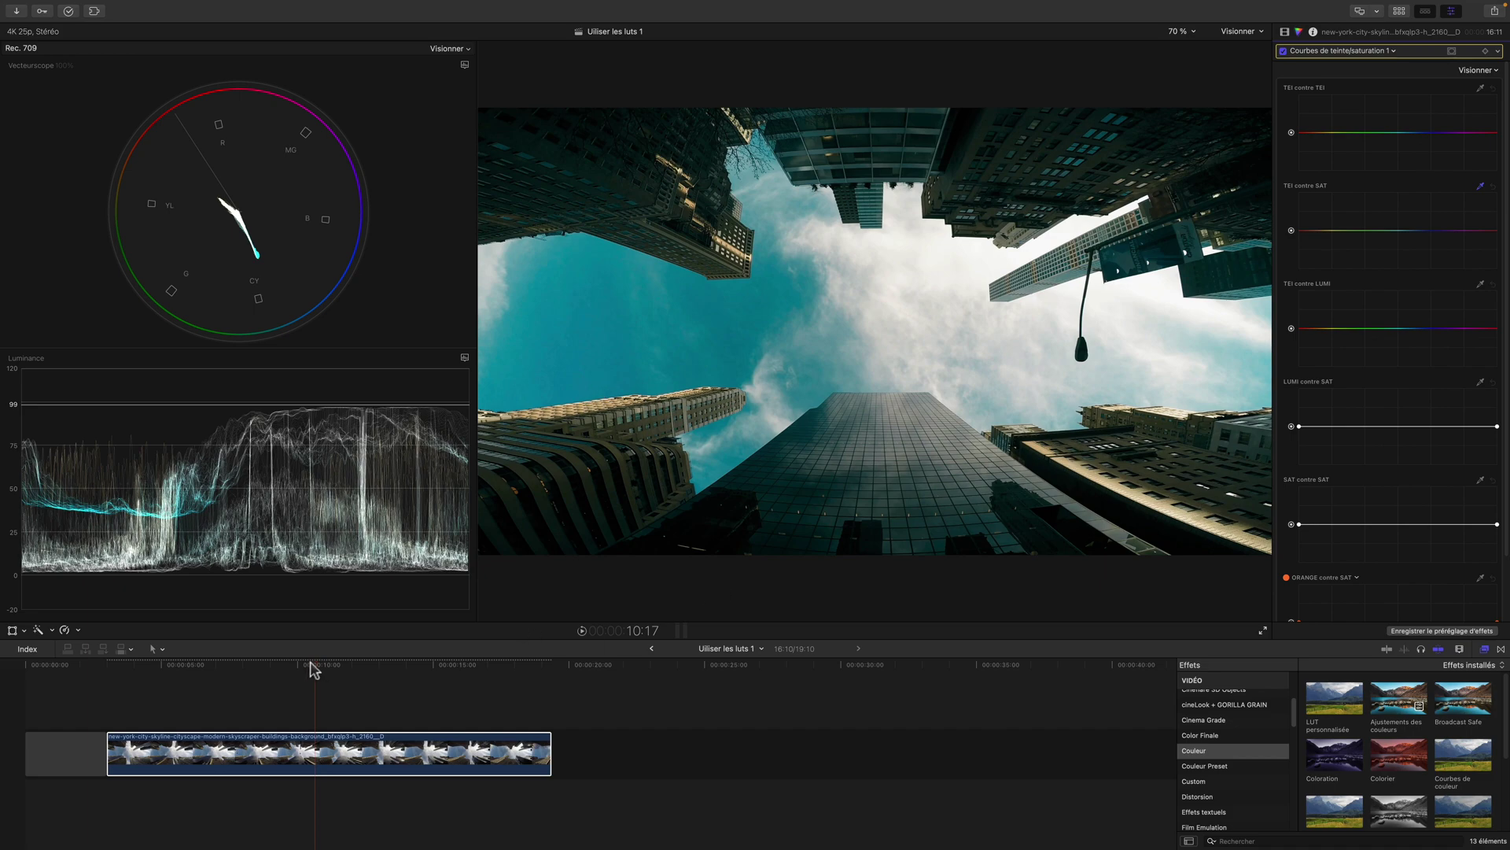
left_click_drag(325, 665, 448, 665)
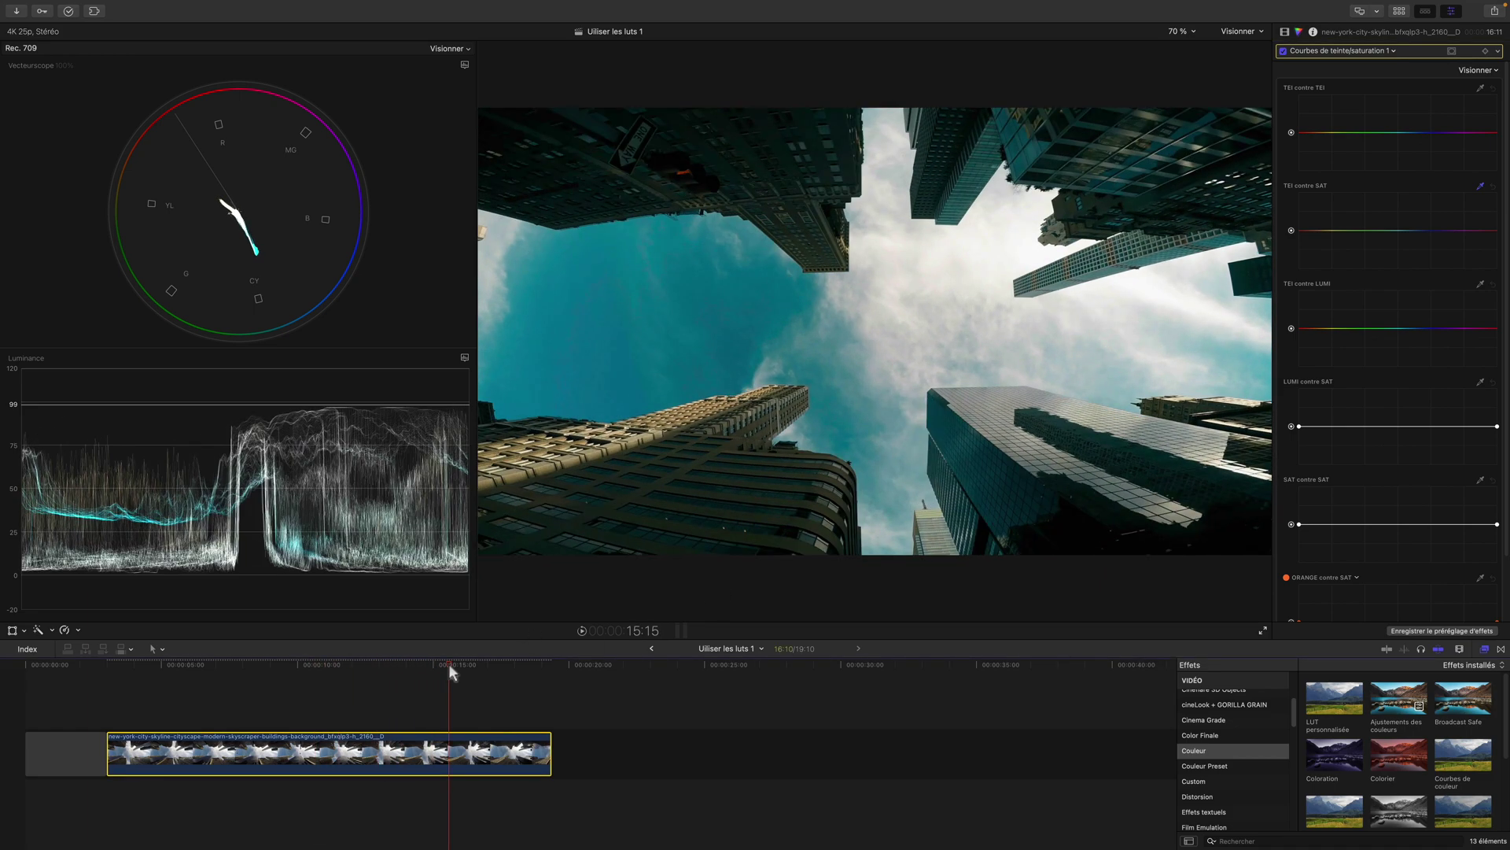
left_click(698, 406)
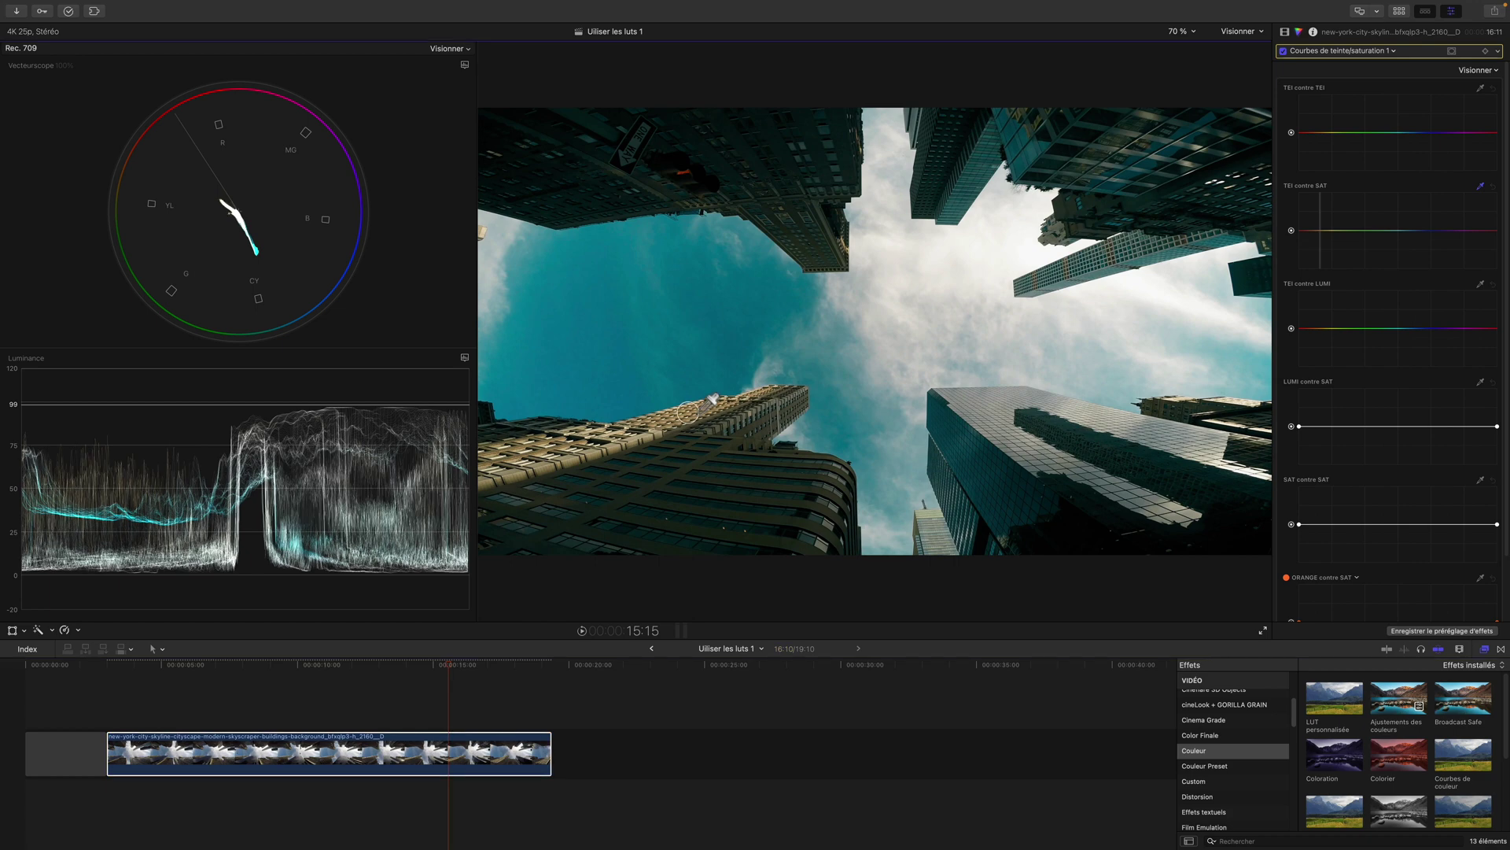
- Bracket the sampled orange with red and yellow control points on the hue versus saturation curve and slightly raise the orange saturation
left_click(1339, 231)
left_click(1303, 231)
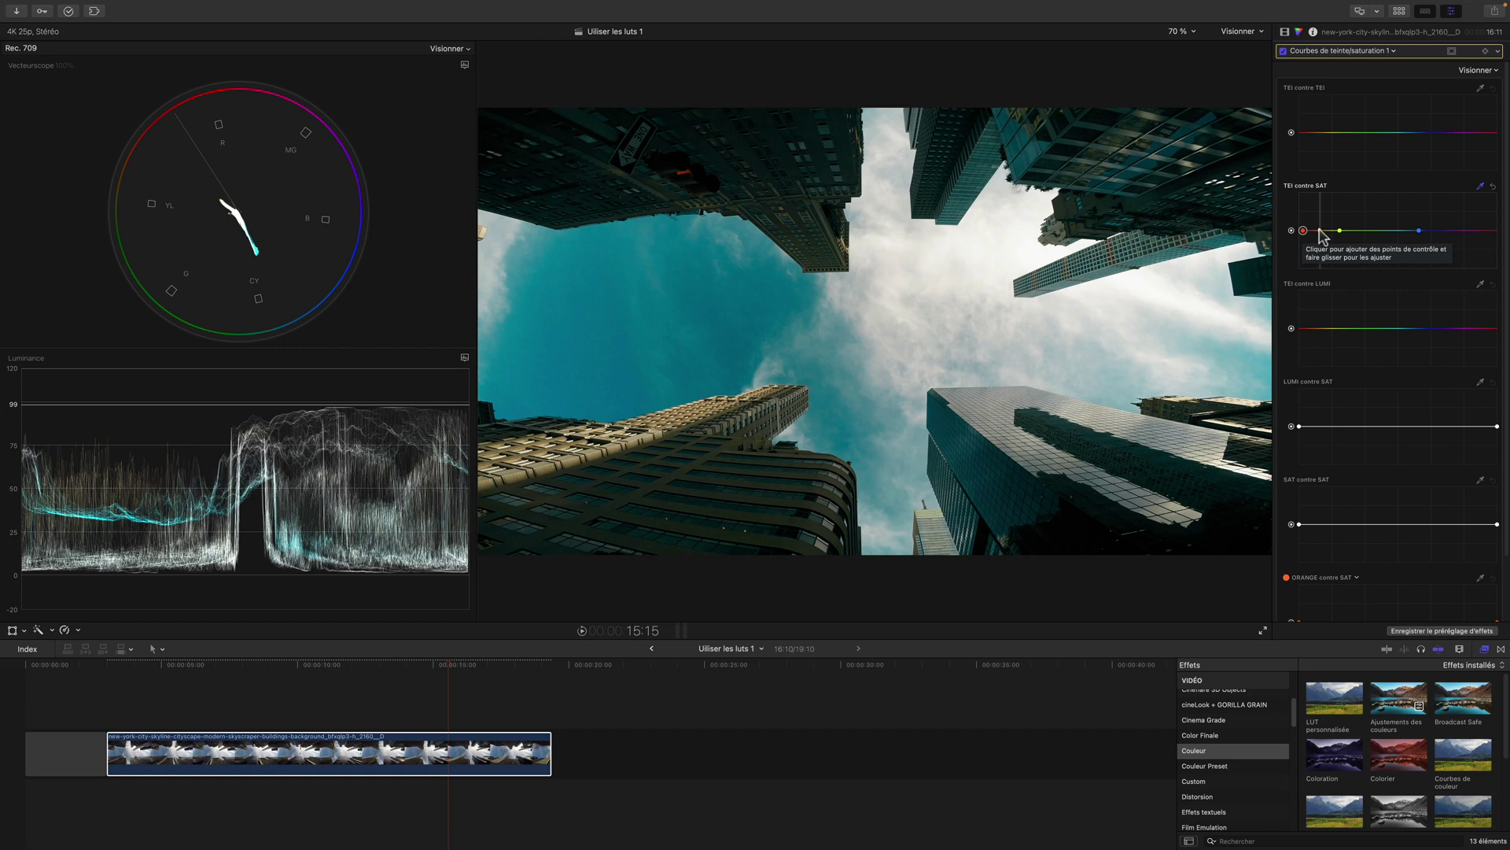
left_click(1323, 231)
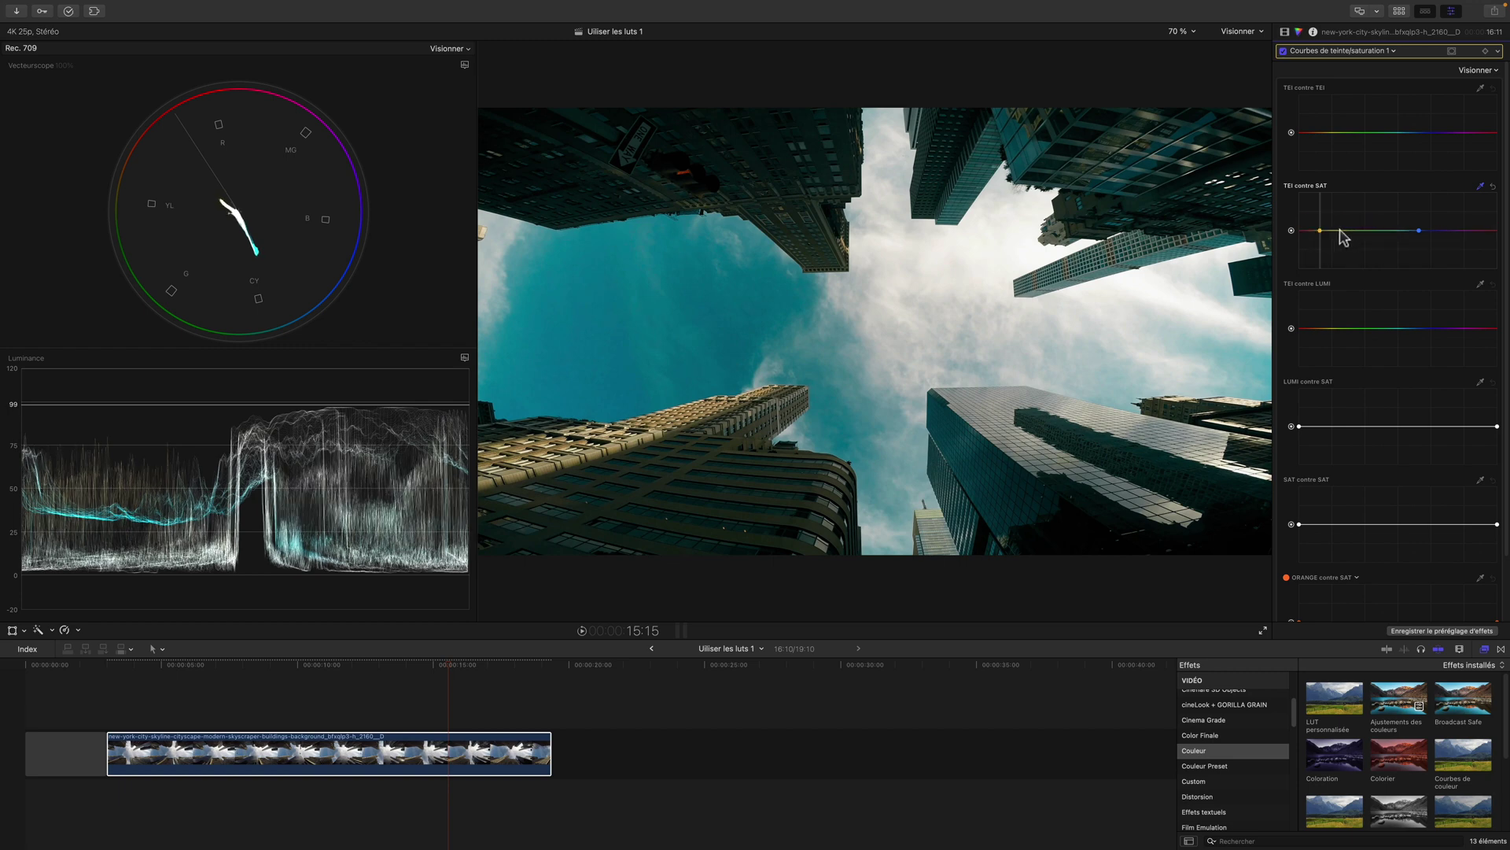
left_click(1300, 230)
scroll(1324, 230, "down", 1)
left_click_drag(1321, 226, 1324, 224)
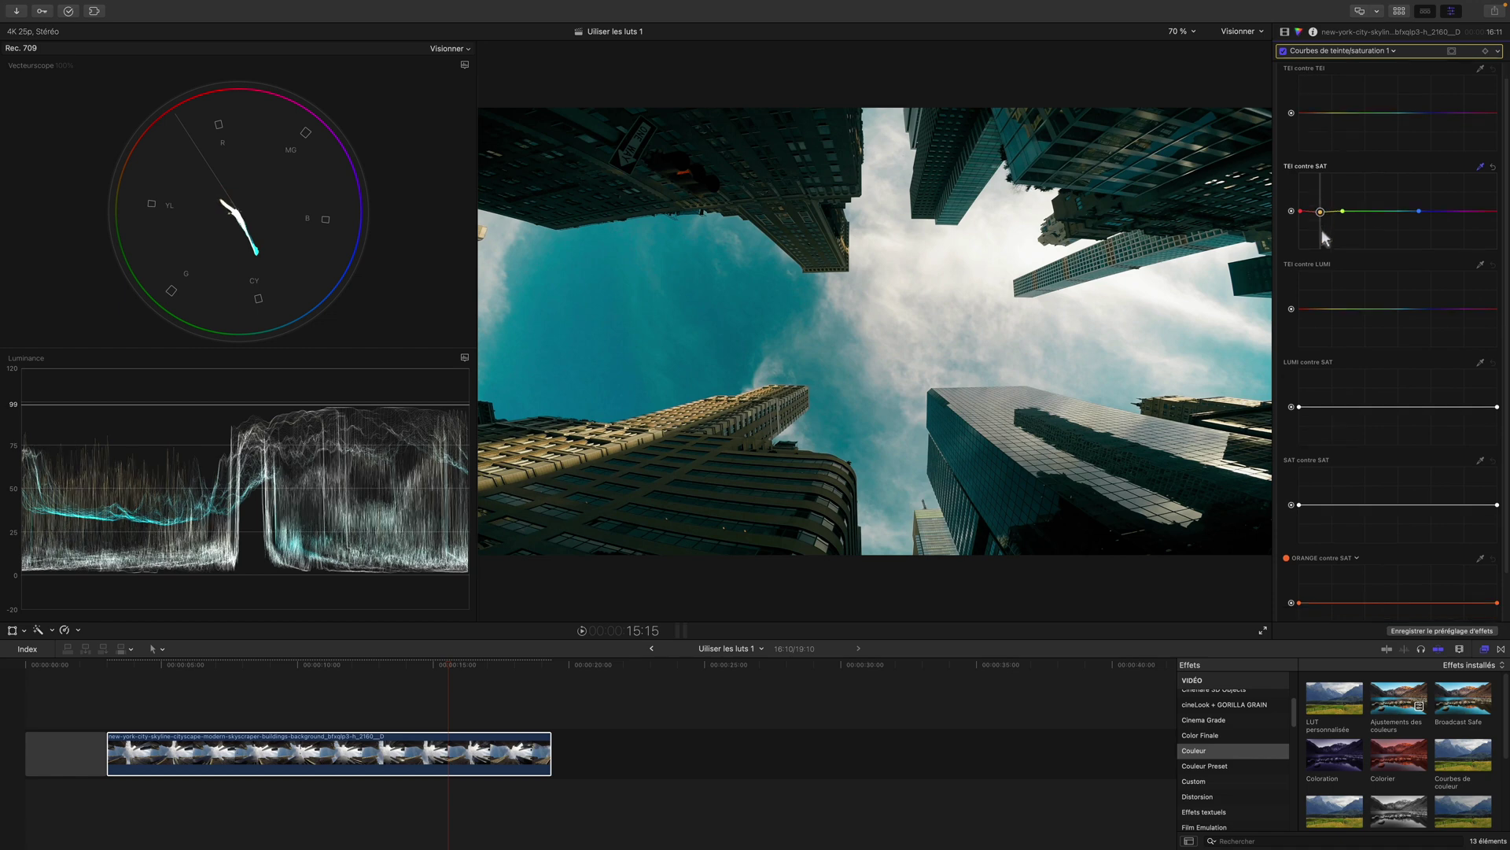
left_click(1322, 208)
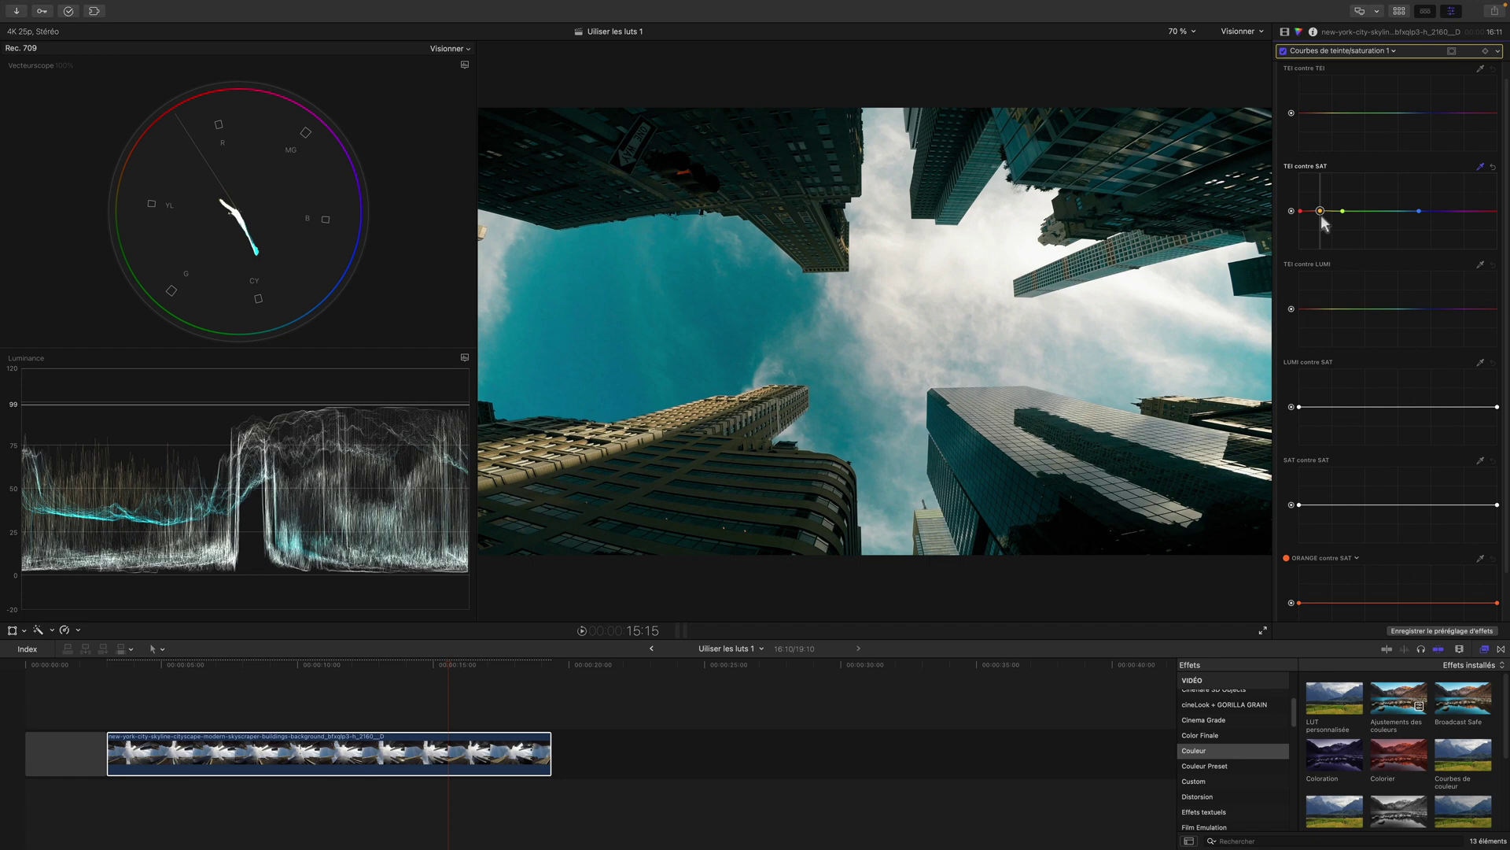
mouse_move(1322, 217)
left_mouse_down()
mouse_move(1319, 195)
mouse_move(1321, 232)
mouse_move(1318, 195)
mouse_move(1326, 219)
left_mouse_up()
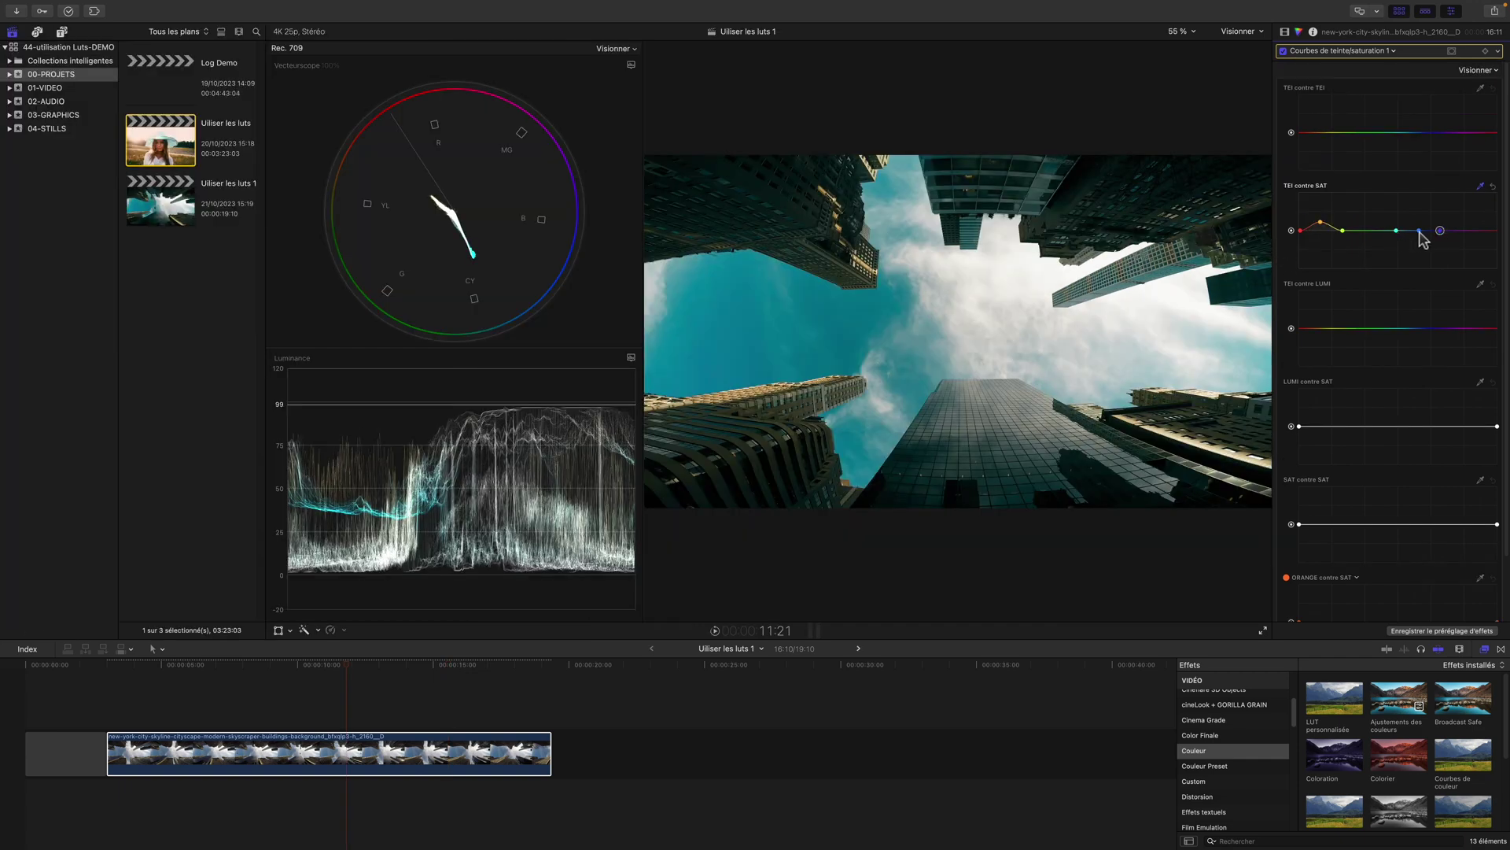
- Slightly lower the blue point on the hue versus saturation curve, and sample the sky to nudge its hue on the hue versus hue curve
left_click(1419, 231)
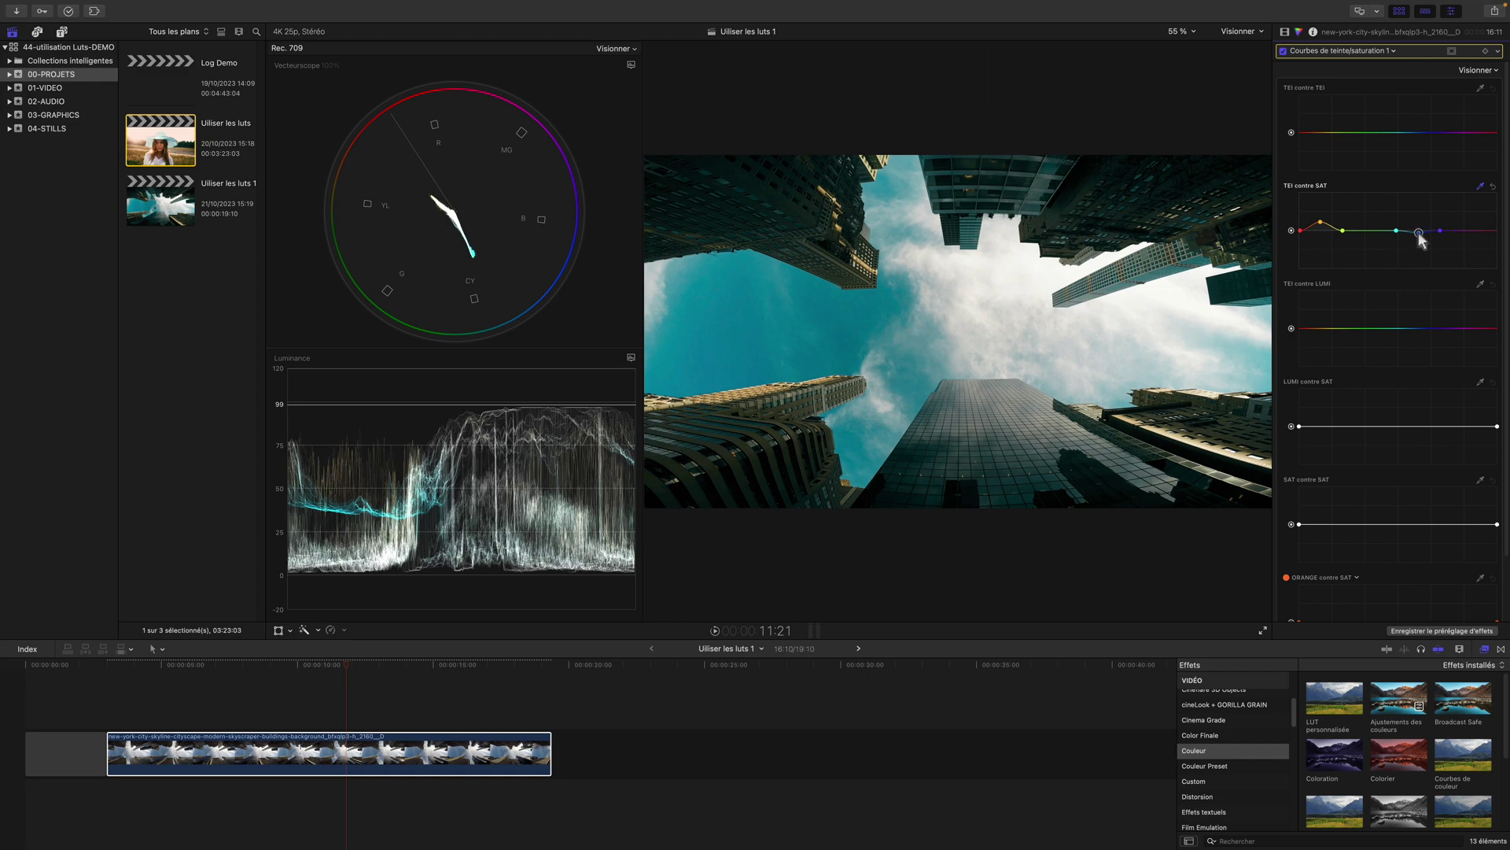
left_click_drag(1420, 239, 1420, 242)
left_click(1481, 87)
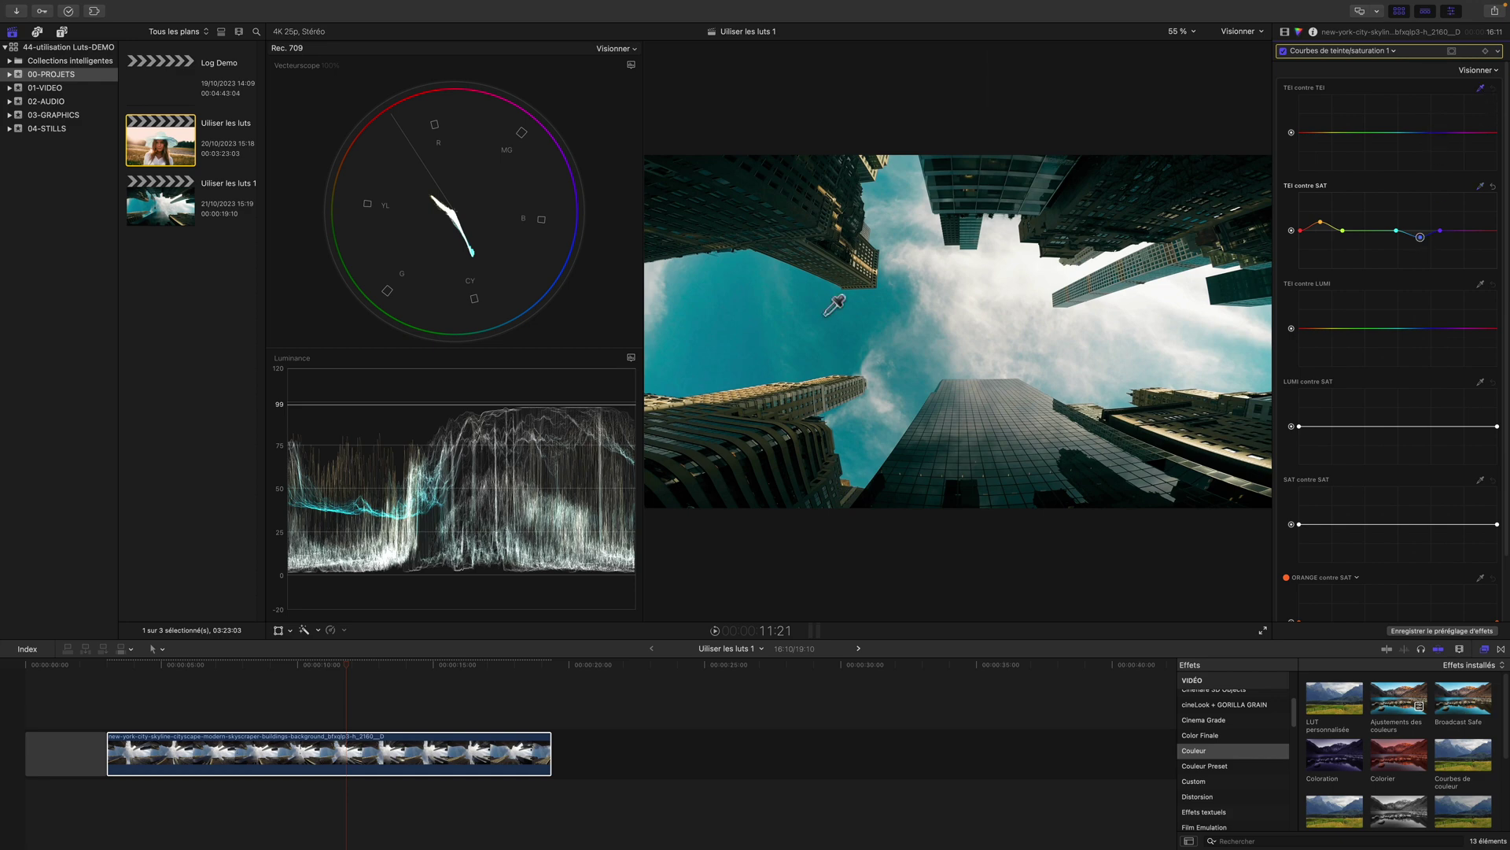
left_click(822, 299)
left_click(1403, 132)
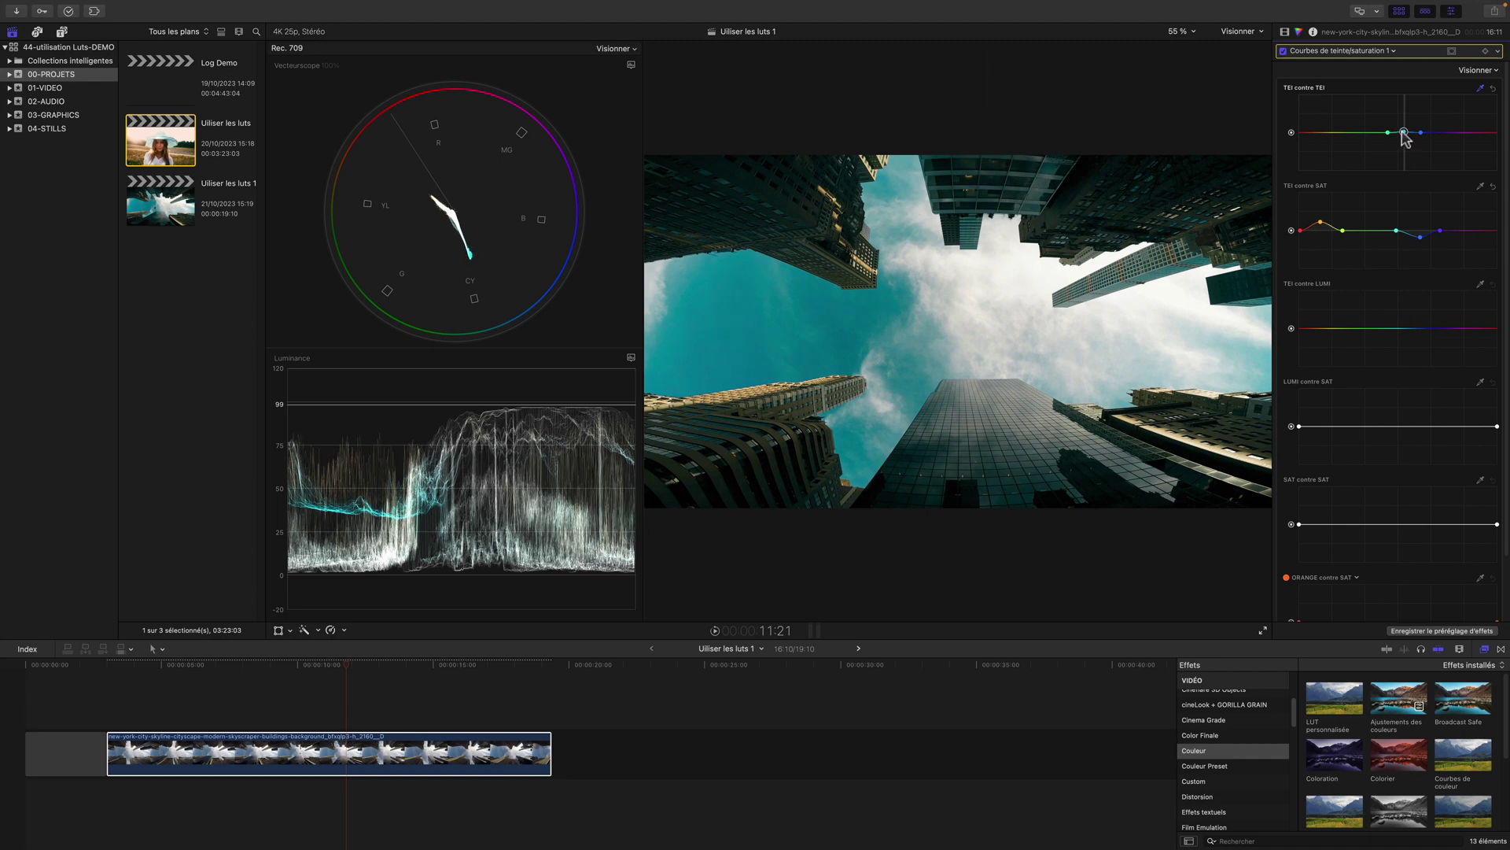
- Hide the browser and tilt the saturation versus saturation curve by raising its low-saturation end and lowering its high-saturation end
key("ctrl+super+1")
scroll(1337, 315, "down", 1)
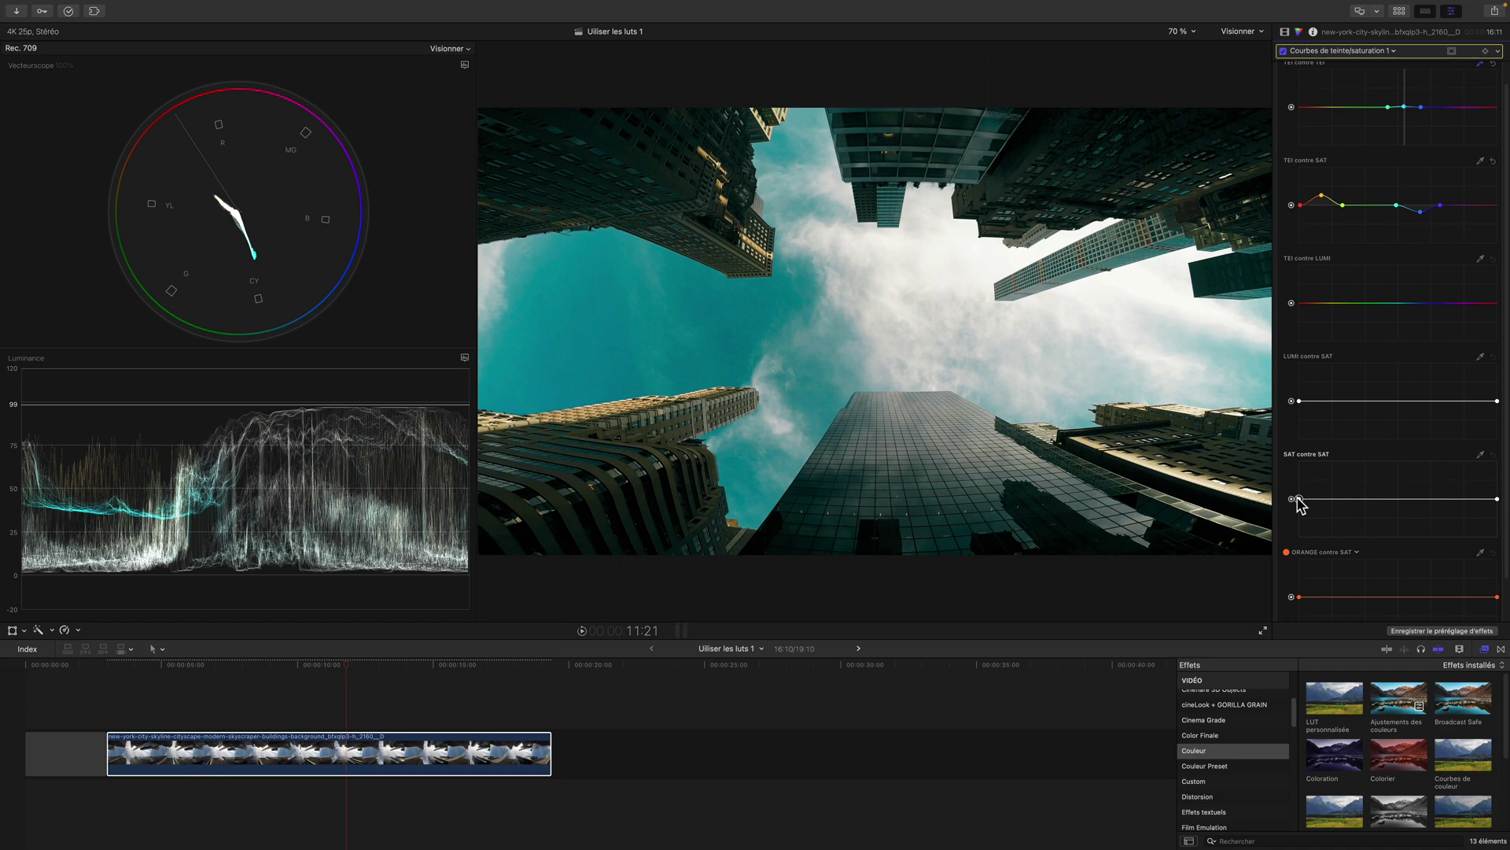
scroll(1298, 500, "down", 1)
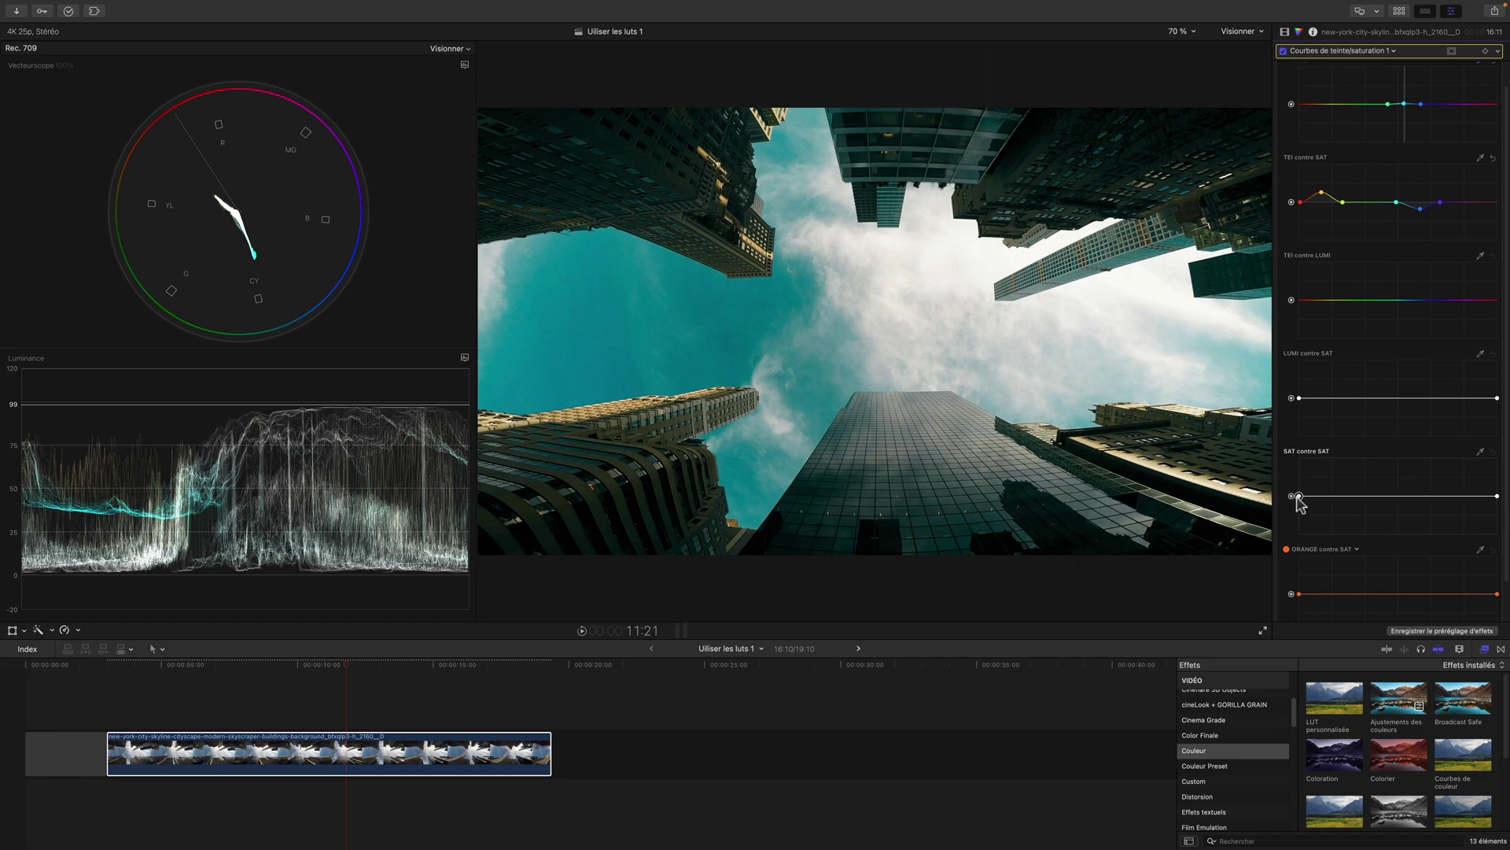
left_click_drag(1299, 498, 1301, 488)
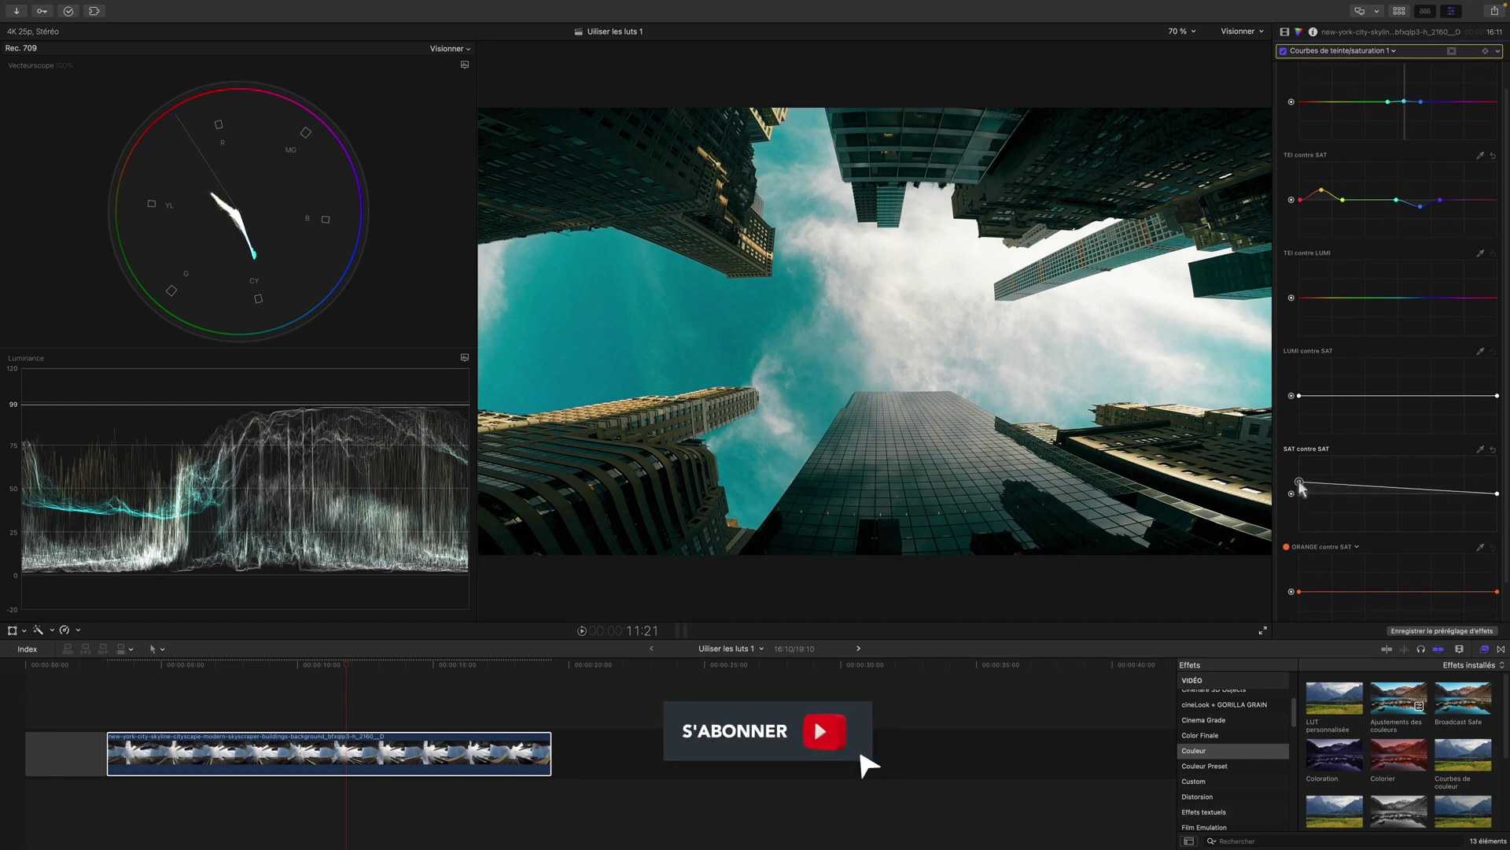
left_click(1496, 494)
mouse_move(1496, 497)
left_mouse_down()
mouse_move(1497, 531)
mouse_move(1496, 499)
left_mouse_up()
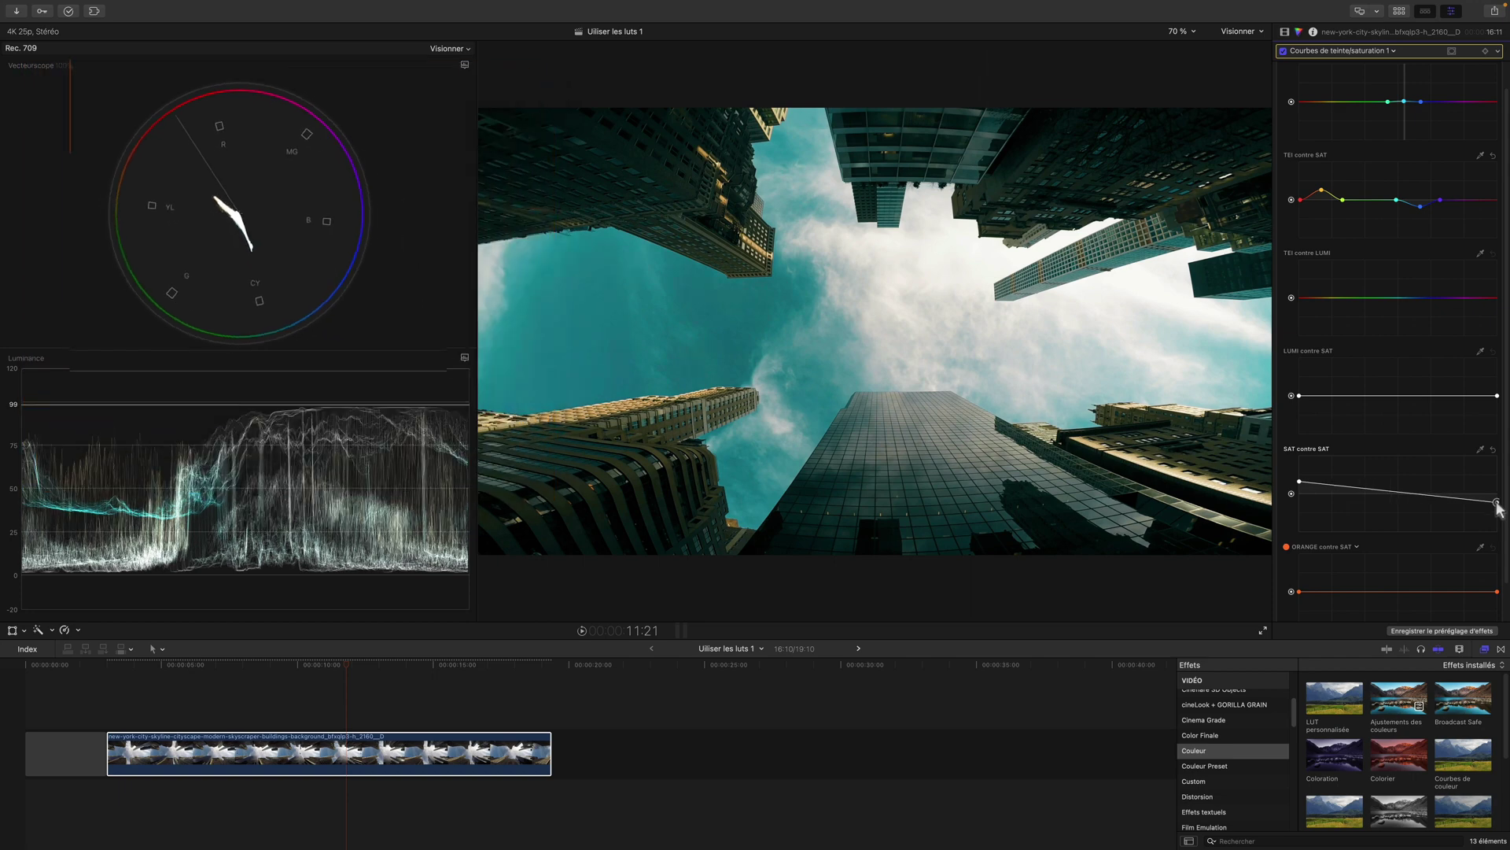
left_click_drag(1496, 500, 1497, 503)
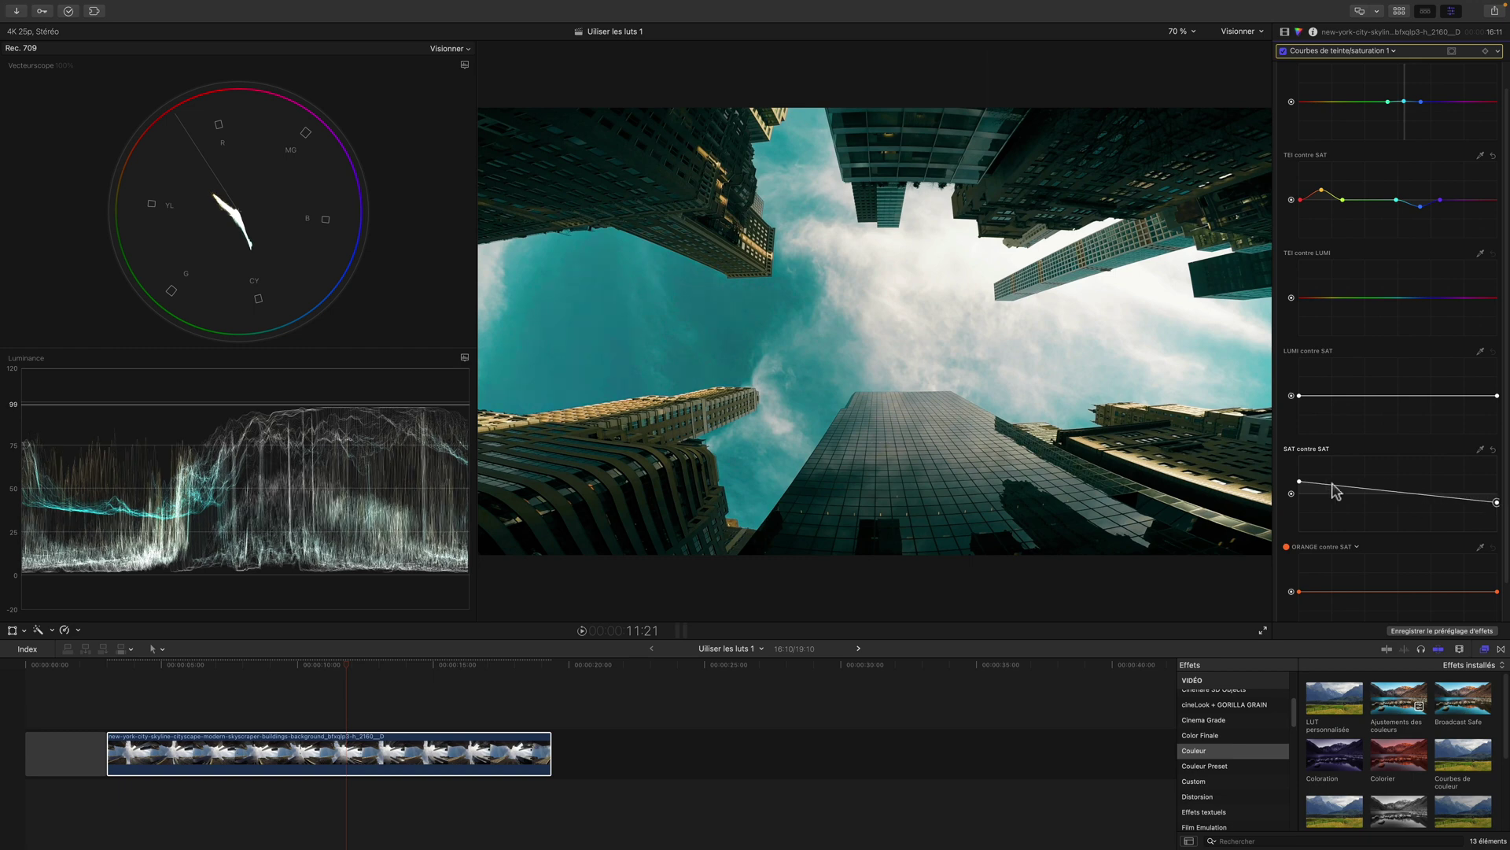
left_click_drag(1299, 481, 1300, 479)
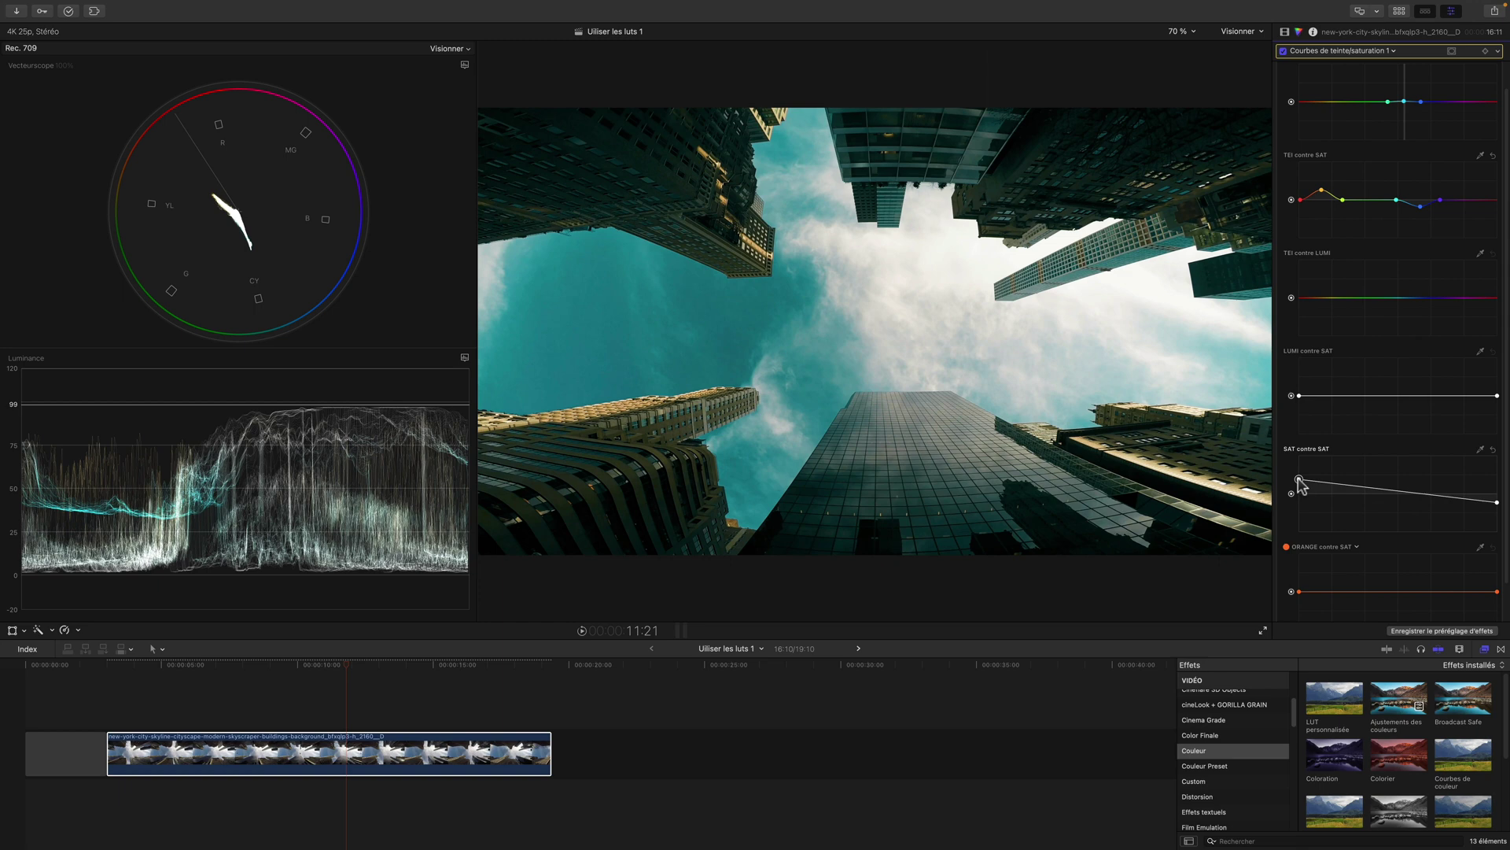
- Add a second colour wheels correction to the clip and shift its highlights slightly towards a warm orange
scroll(1384, 354, "up", 1)
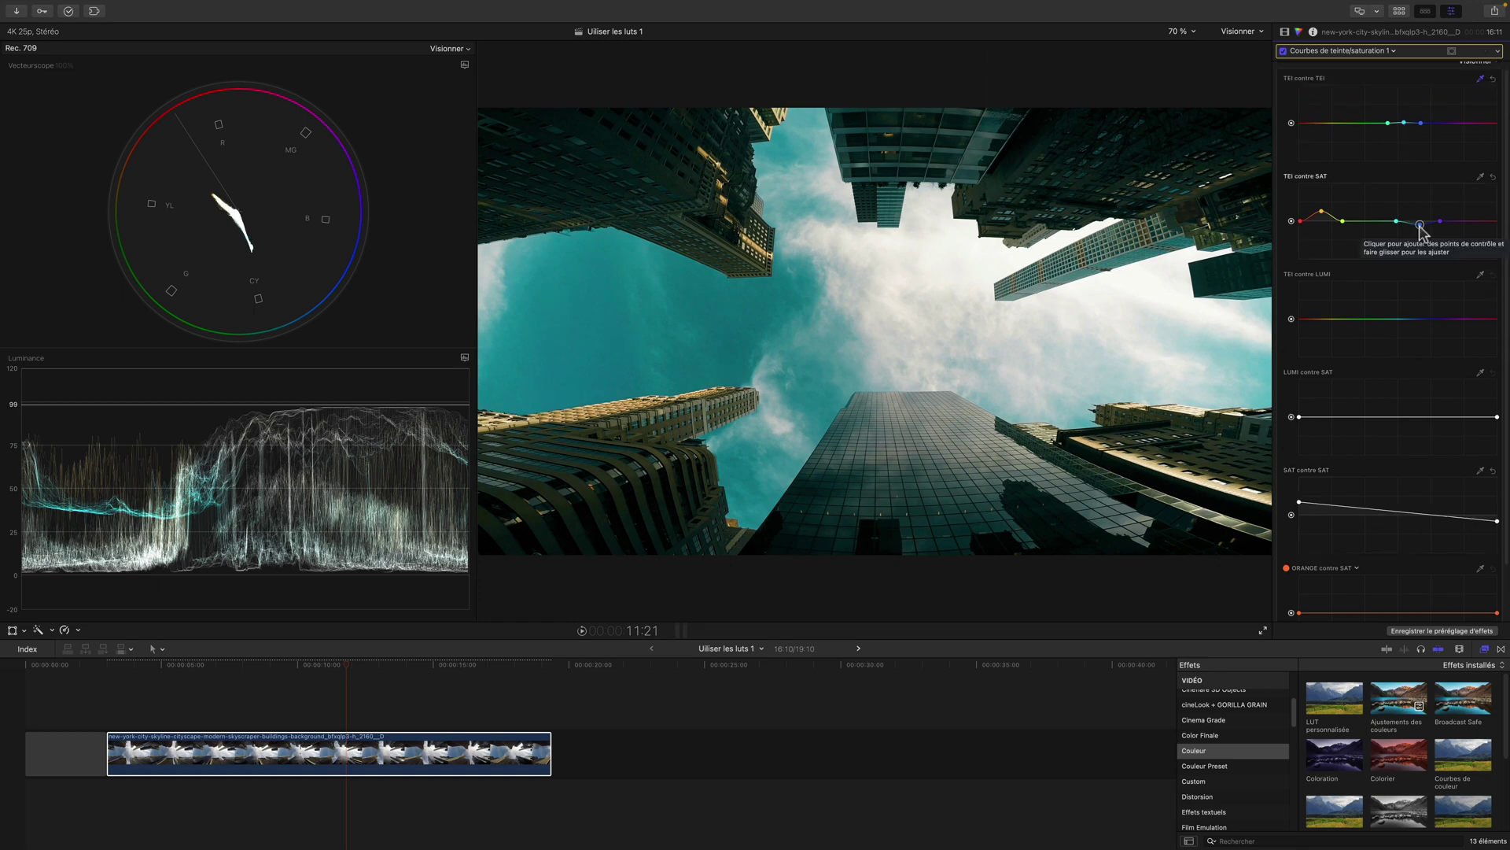
left_click(1378, 51)
left_click(1345, 133)
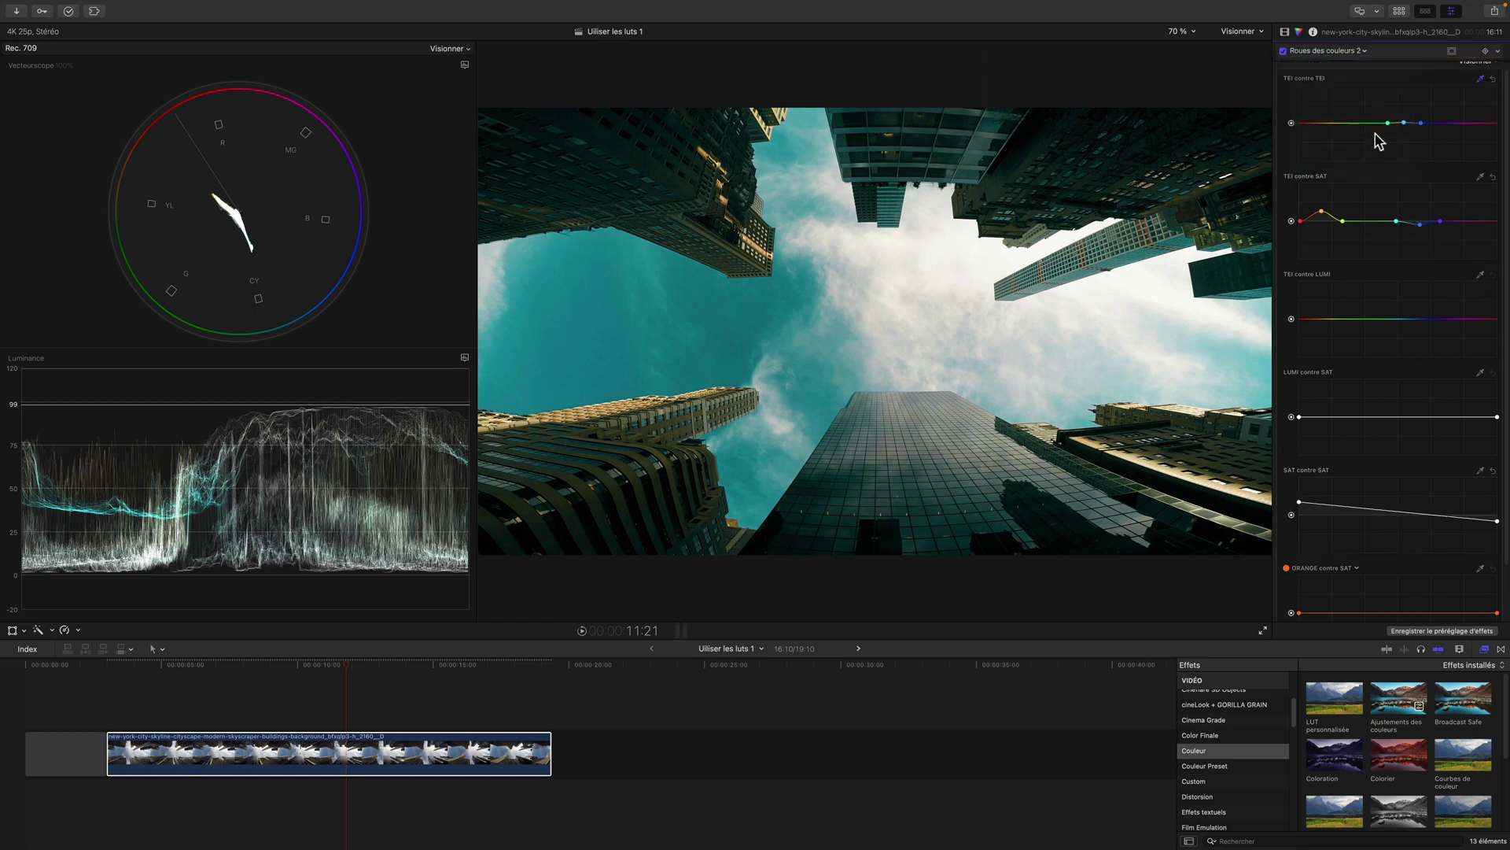
left_click_drag(1450, 209, 1449, 209)
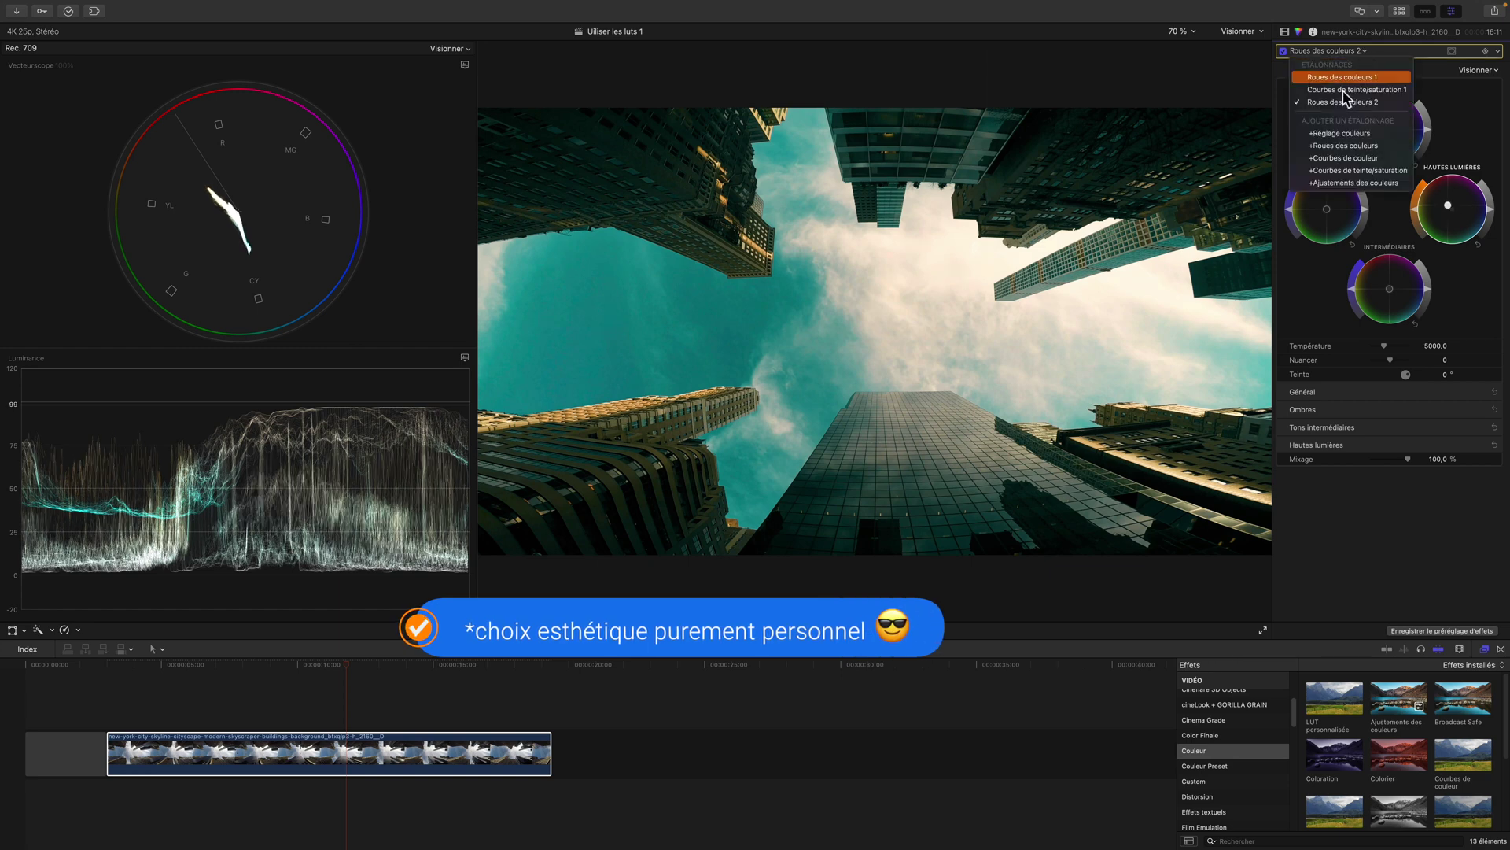
- Add a colour curves correction and shape its luminance curve into a gentle S with slightly lowered shadows and raised highlights
left_click(1371, 160)
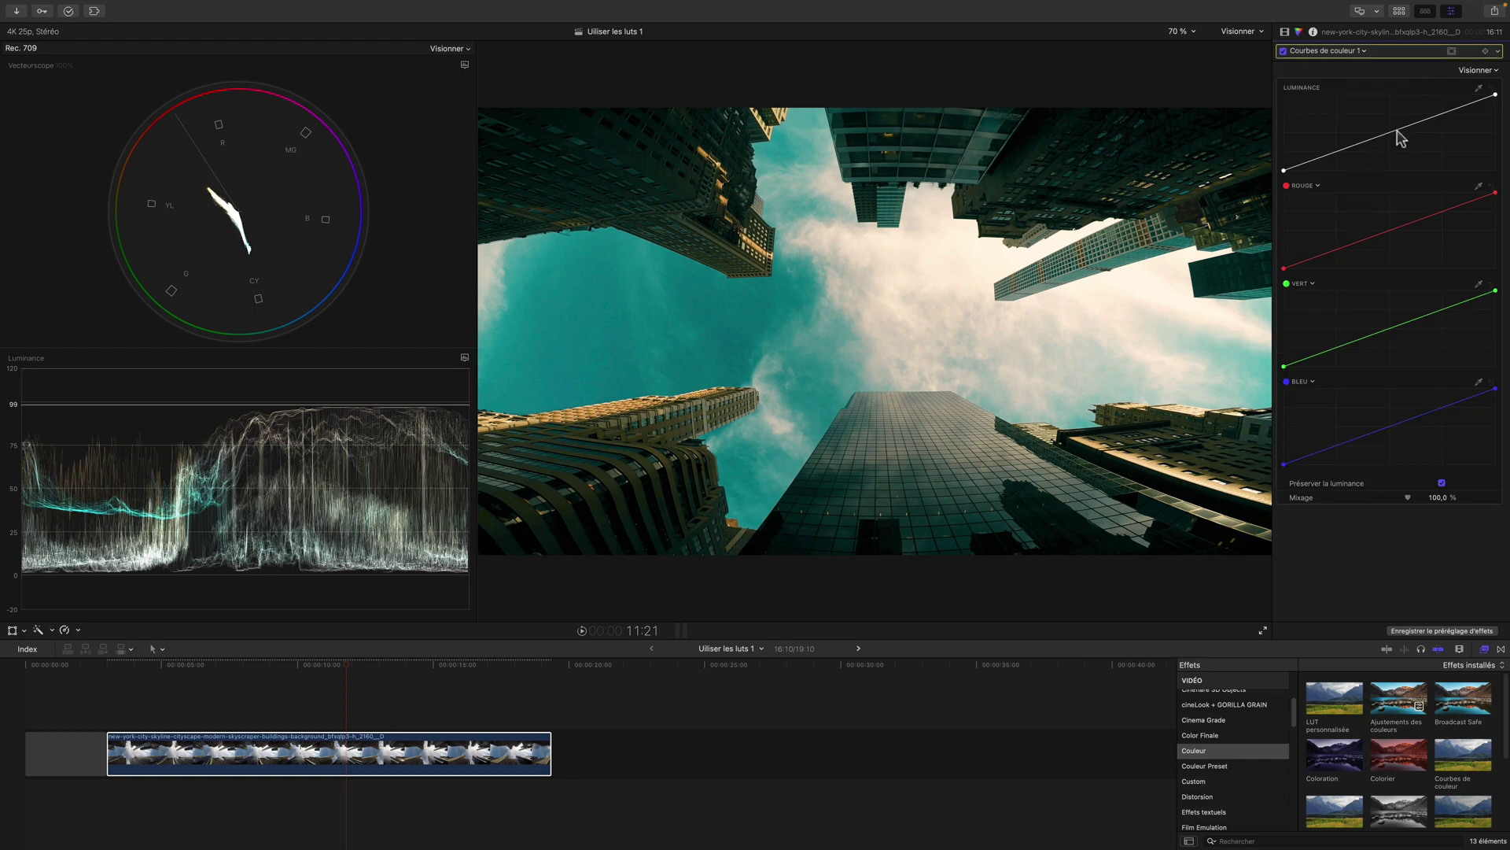
left_click(1390, 132)
left_click(1336, 153)
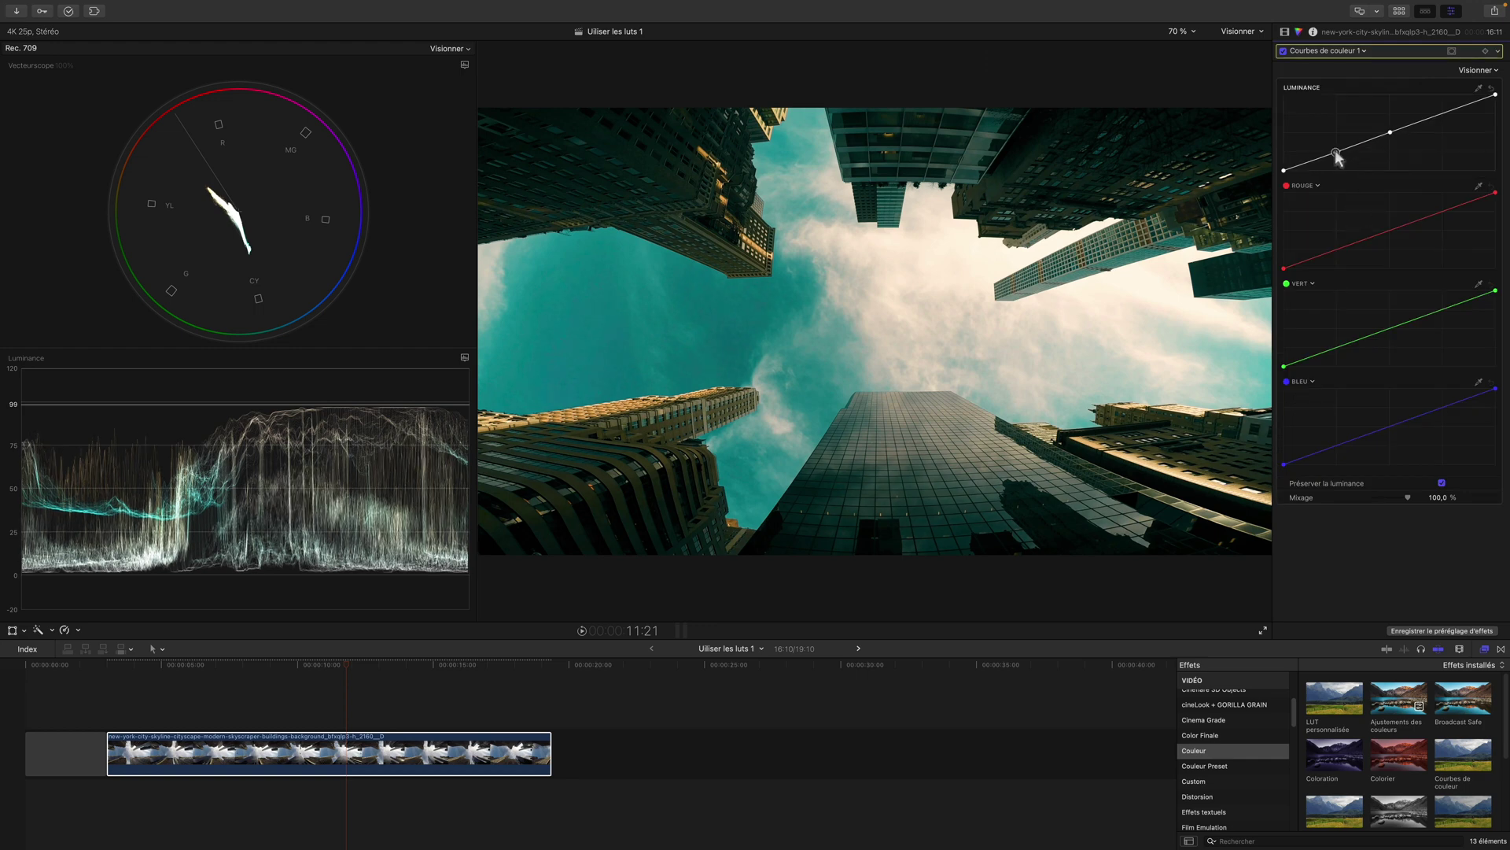
mouse_move(1337, 157)
left_mouse_down()
mouse_move(1283, 170)
mouse_move(1336, 155)
left_mouse_up()
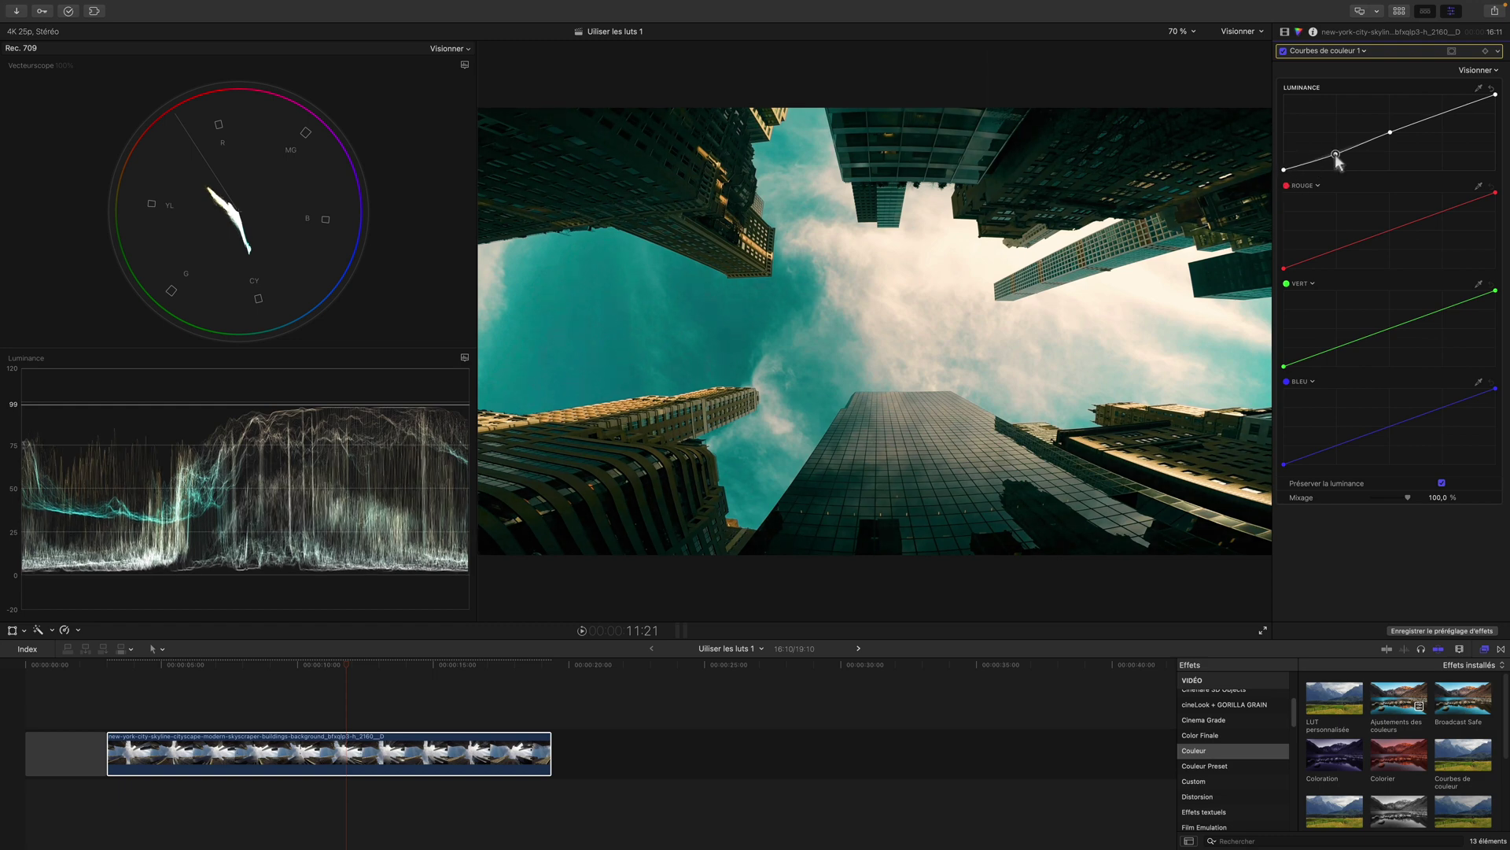
left_click_drag(1437, 116, 1495, 95)
left_click_drag(1390, 133, 1390, 134)
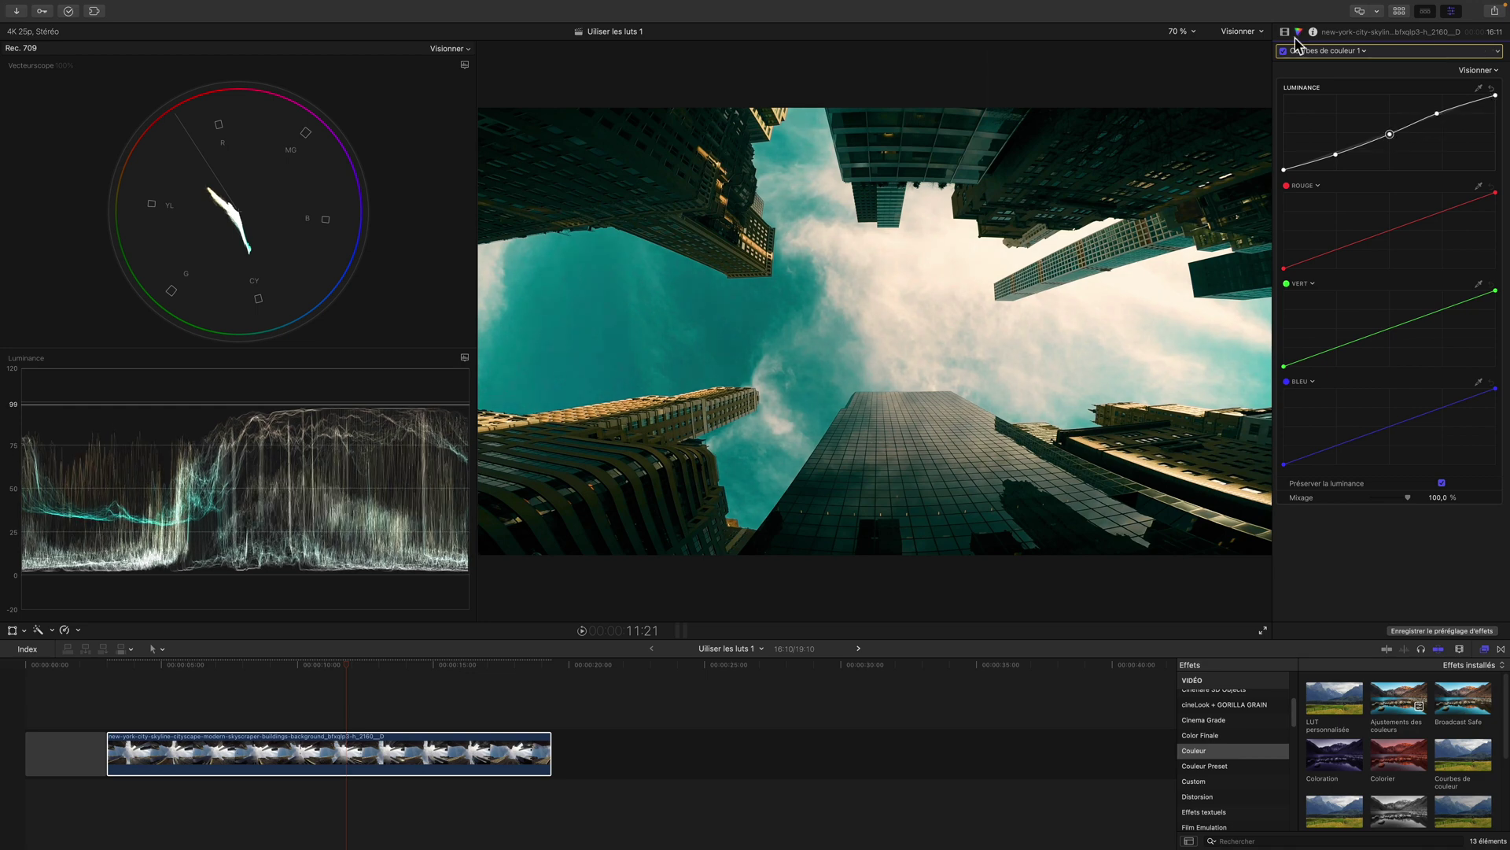
- Review the skyline clip's existing hue/saturation curves correction and return to its video properties
left_click(1322, 50)
left_click(1321, 36)
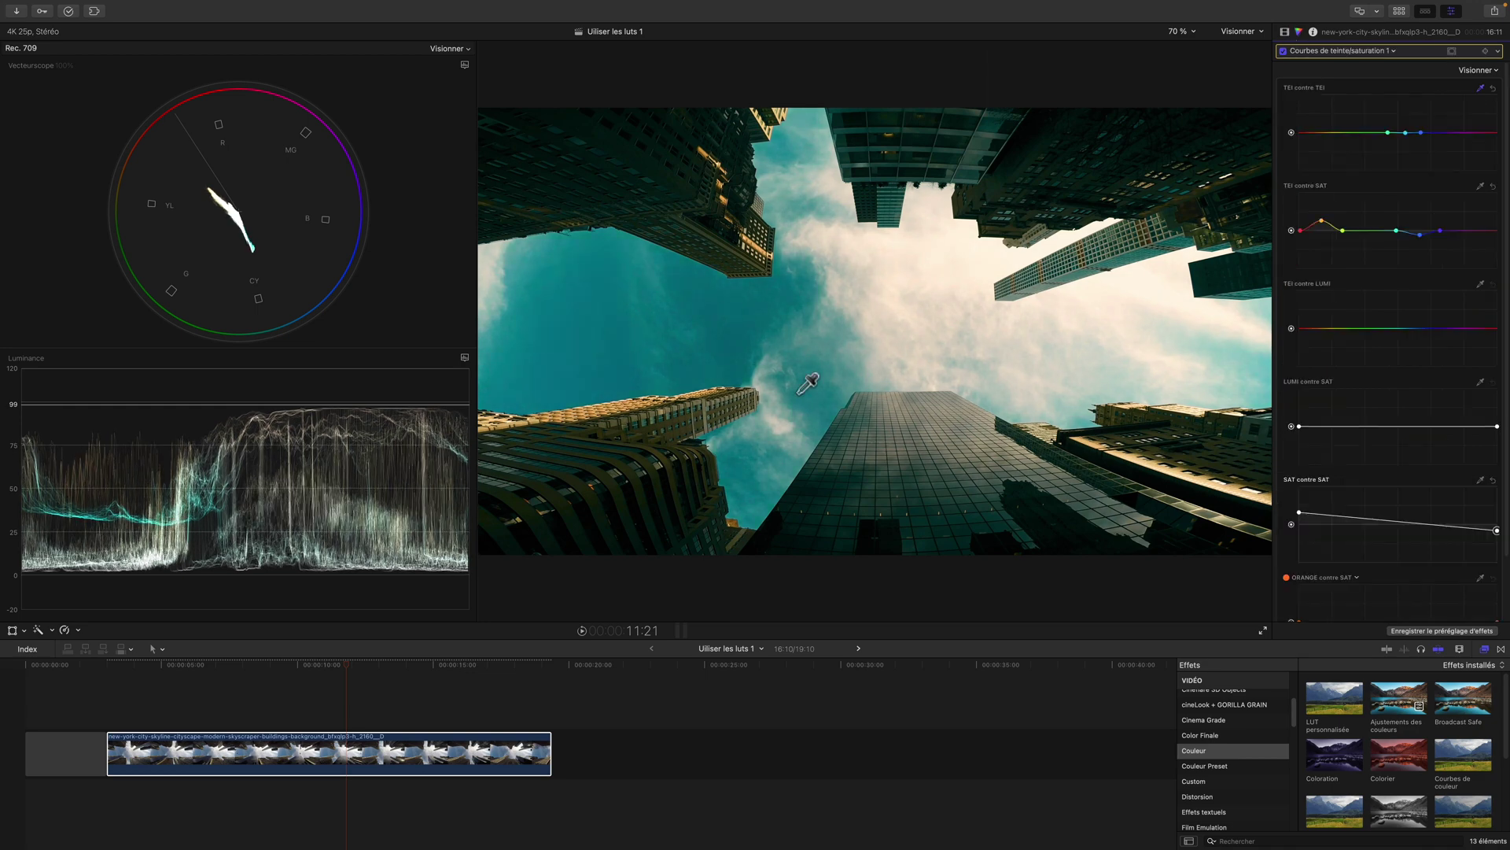
left_click(1284, 33)
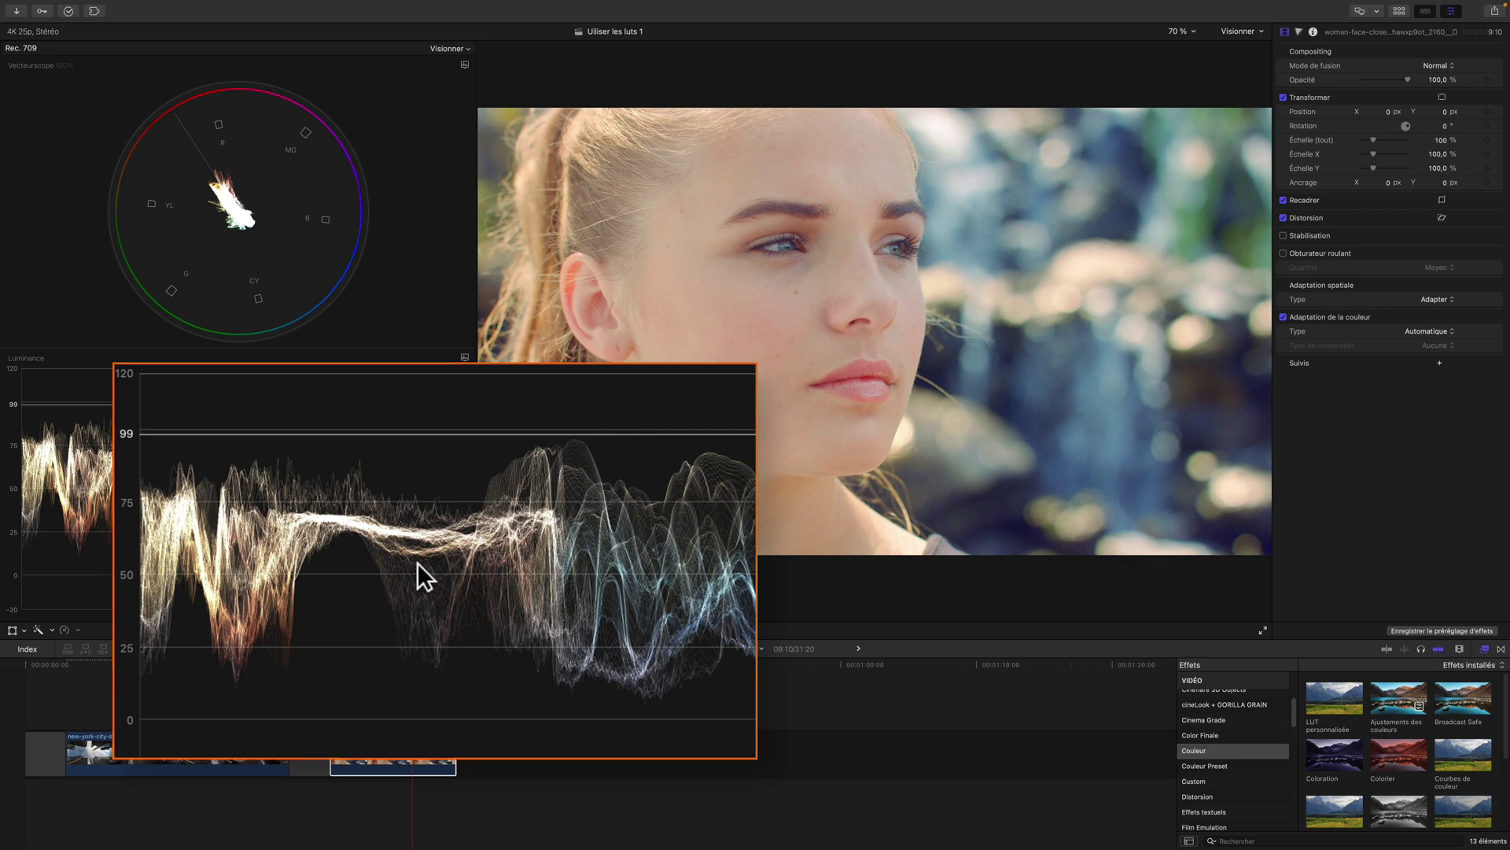
- Play the close-up clip of the woman's face and return the playhead to 28:13
left_click(417, 742)
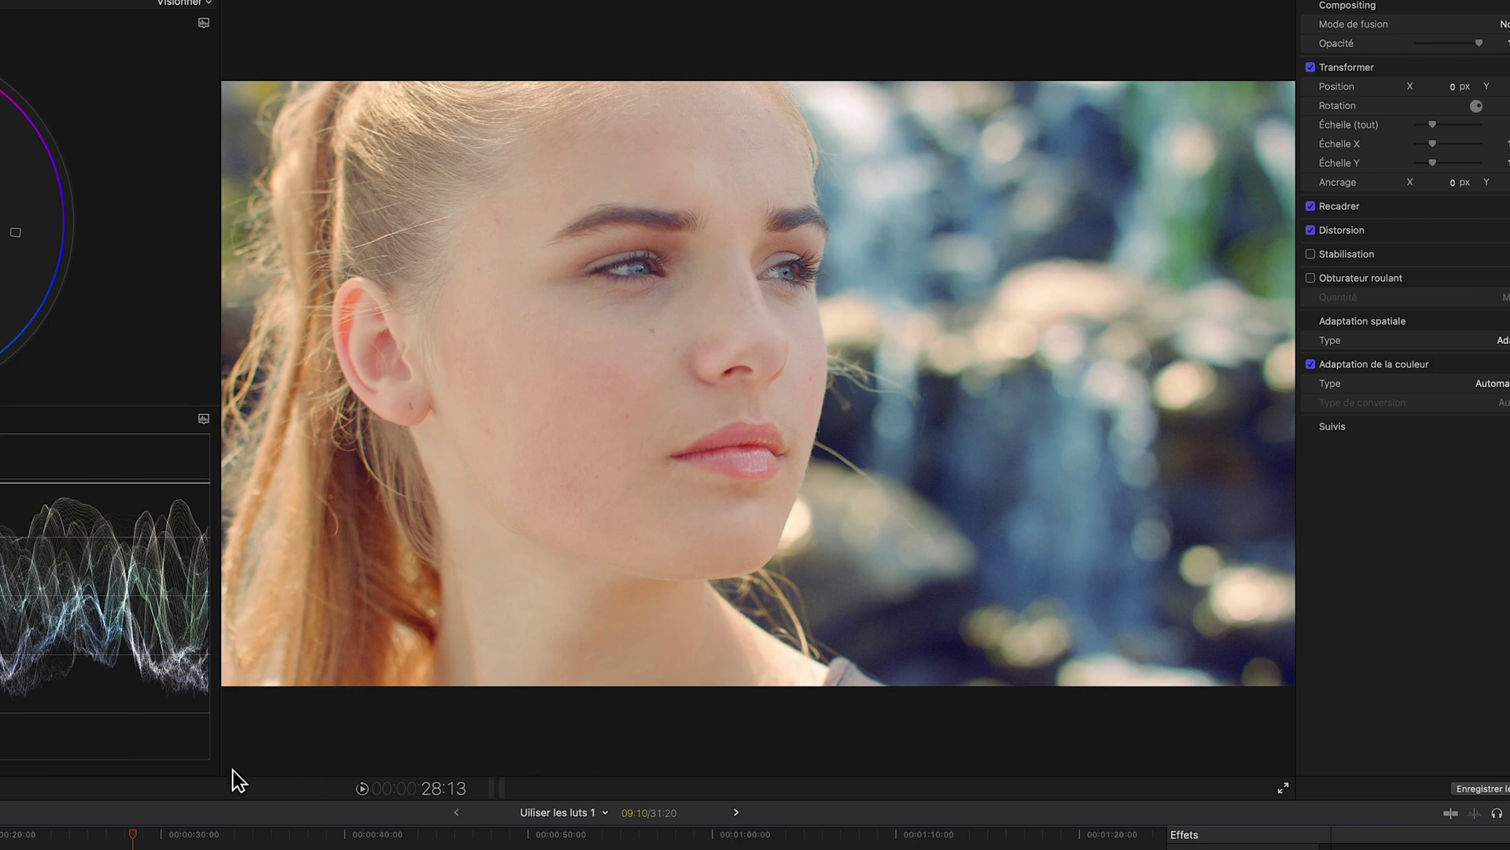
key("space")
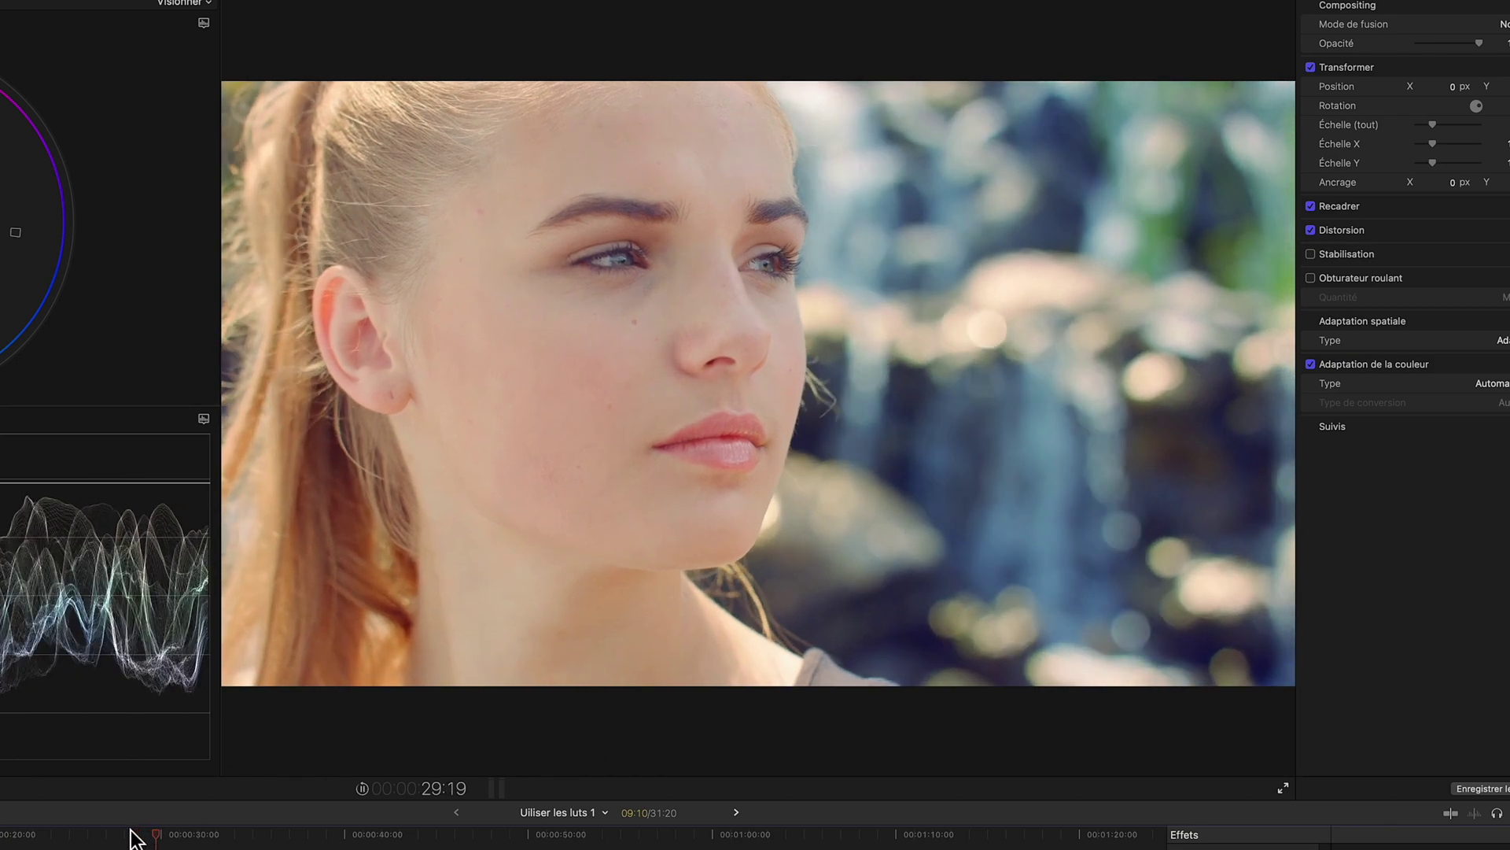
left_click(135, 837)
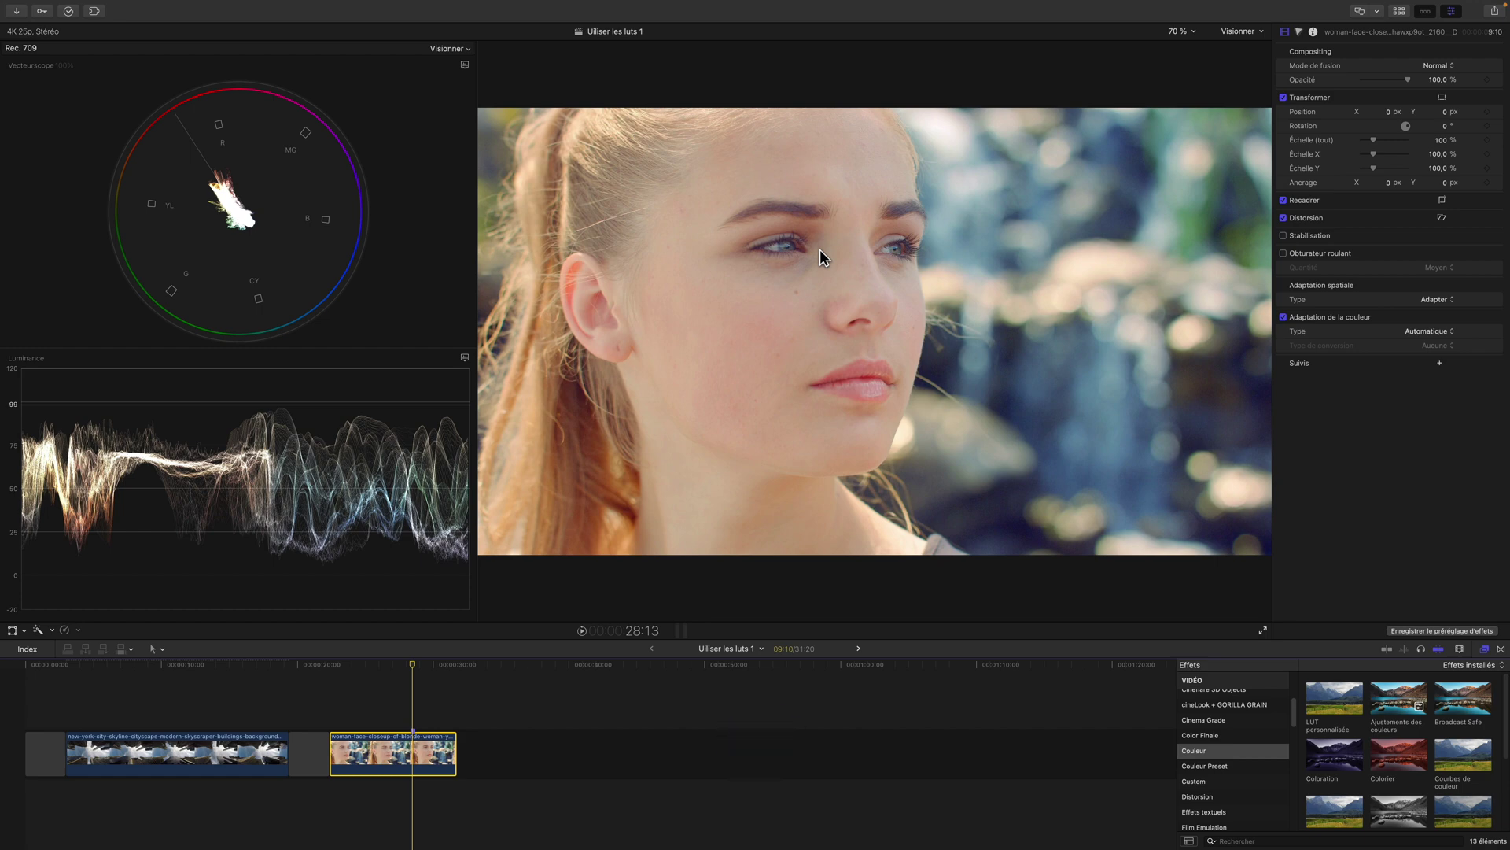
left_click(194, 474)
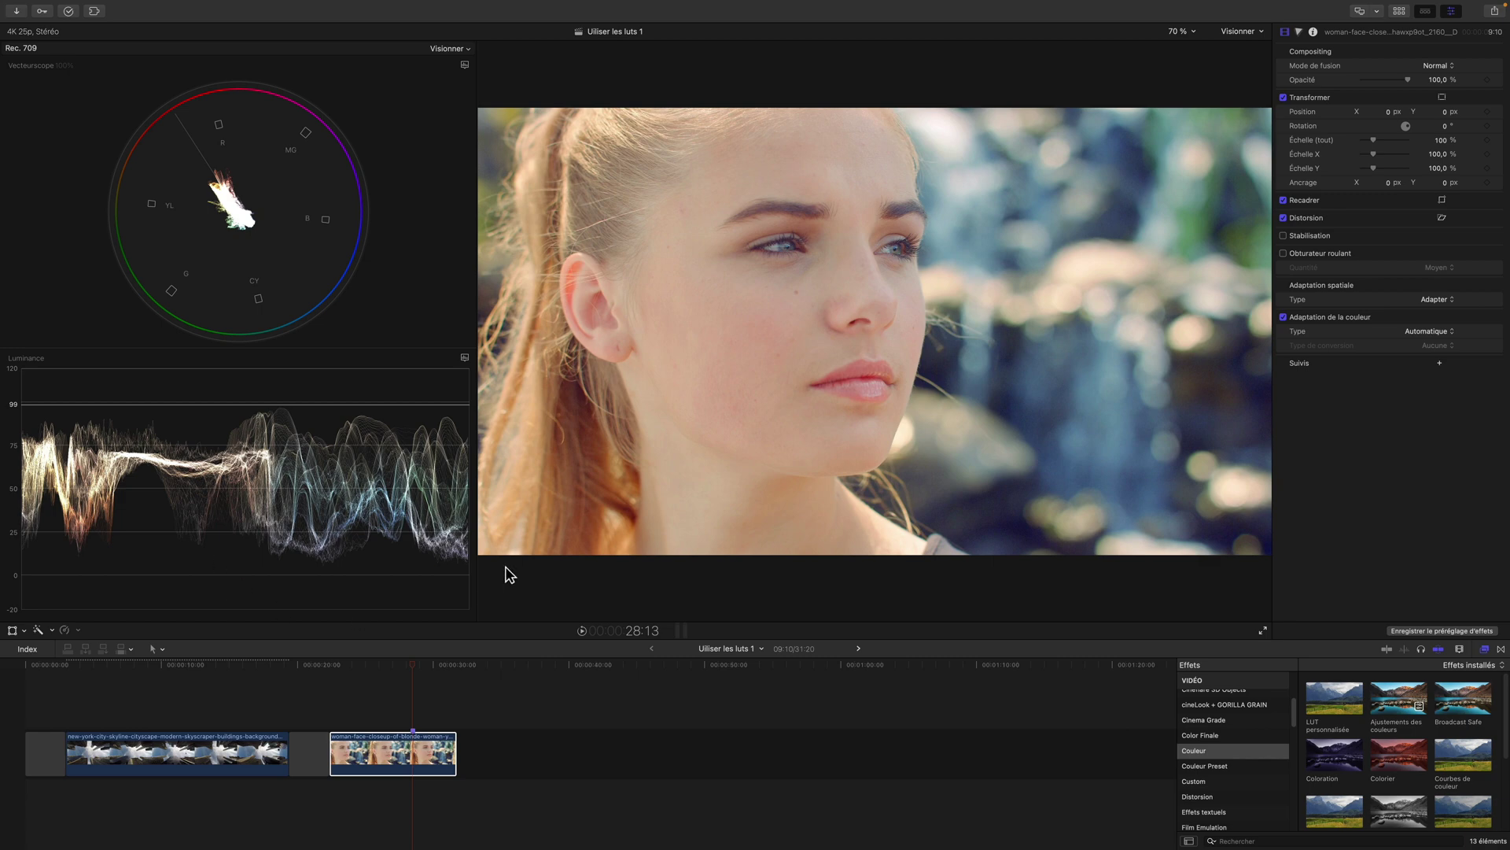
- Balance the portrait clip with colour wheels by slightly lowering the global brightness and slightly raising the shadows
left_click(419, 748)
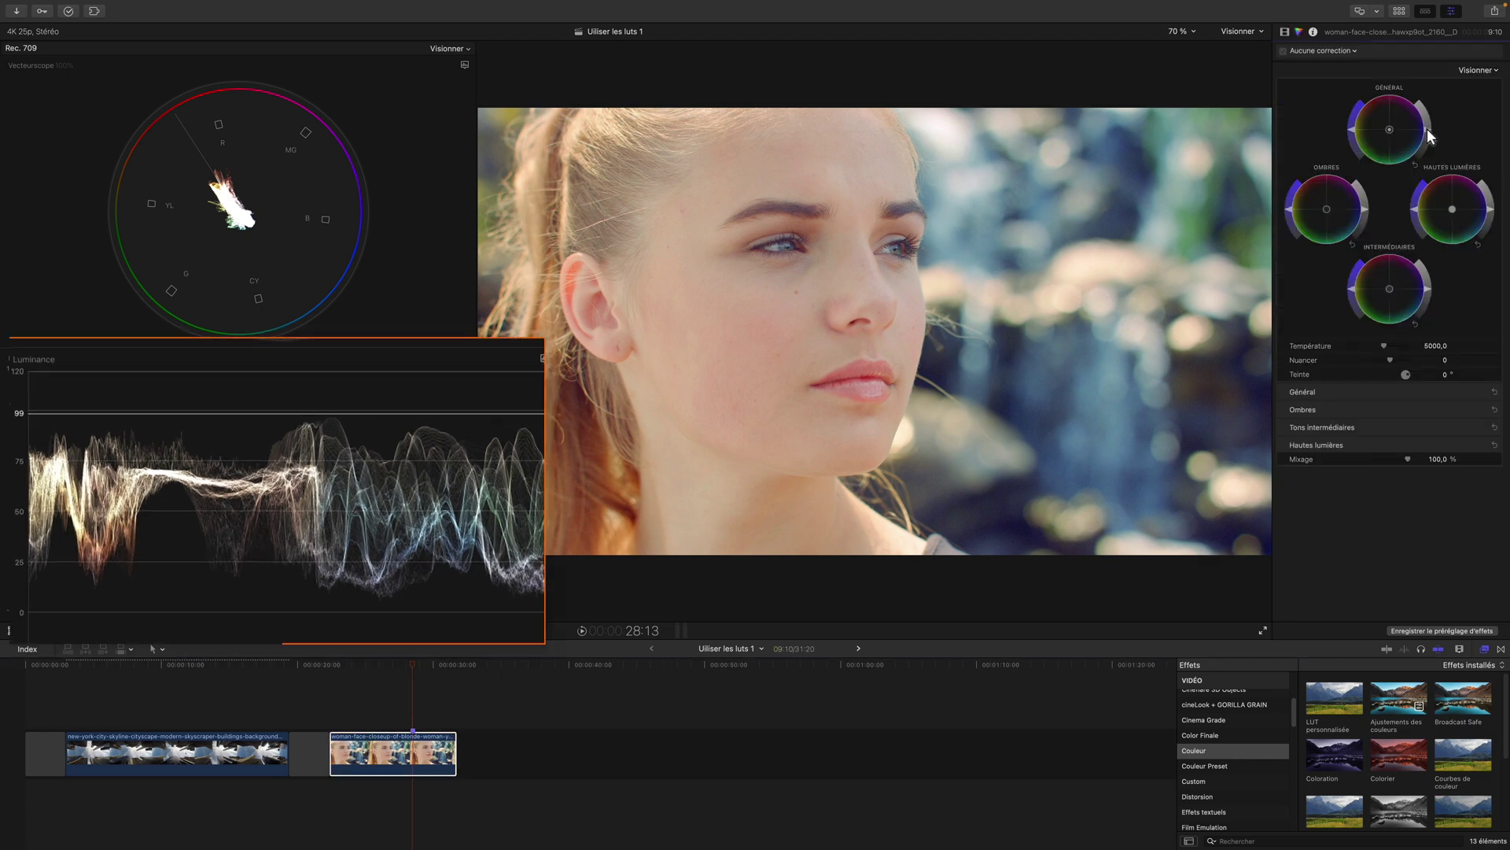
left_click_drag(1426, 130, 1426, 135)
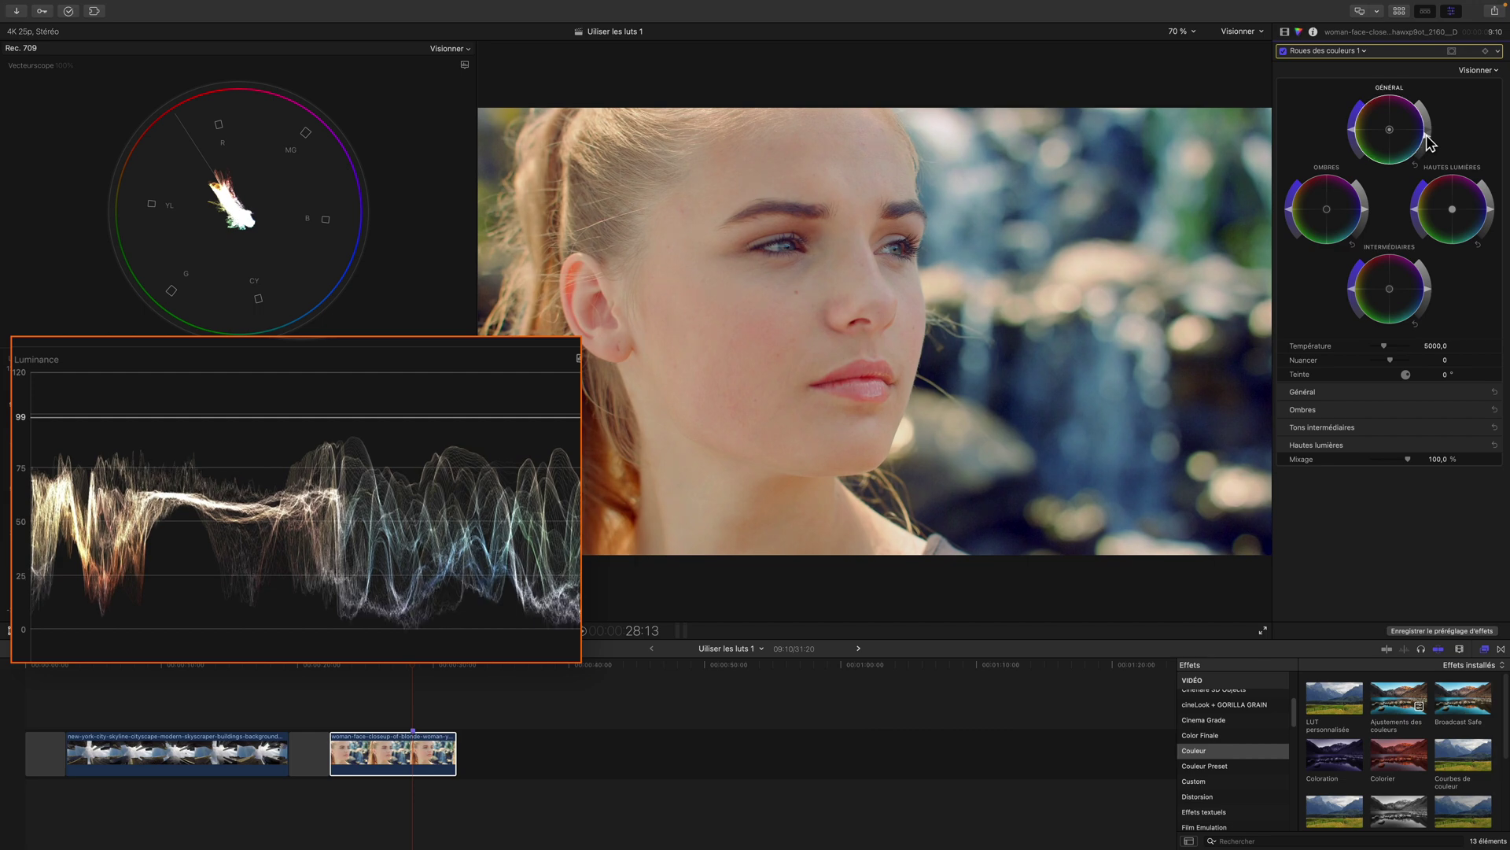
left_click_drag(1365, 211, 1366, 204)
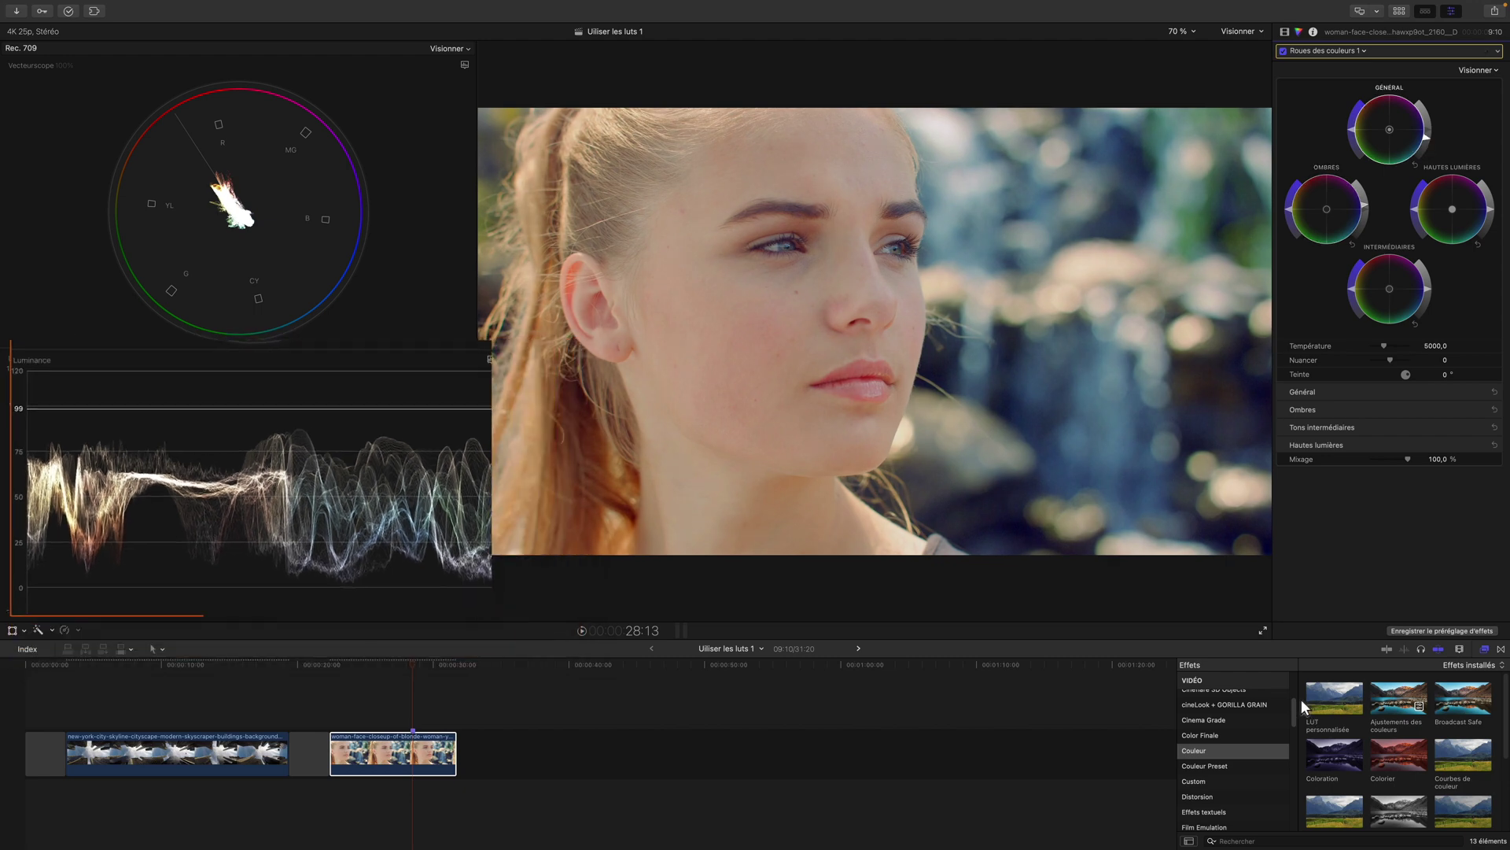
- Apply a custom LUT effect to the portrait clip and choose Rebel from KUT LUTs Pack V1
left_click(402, 775)
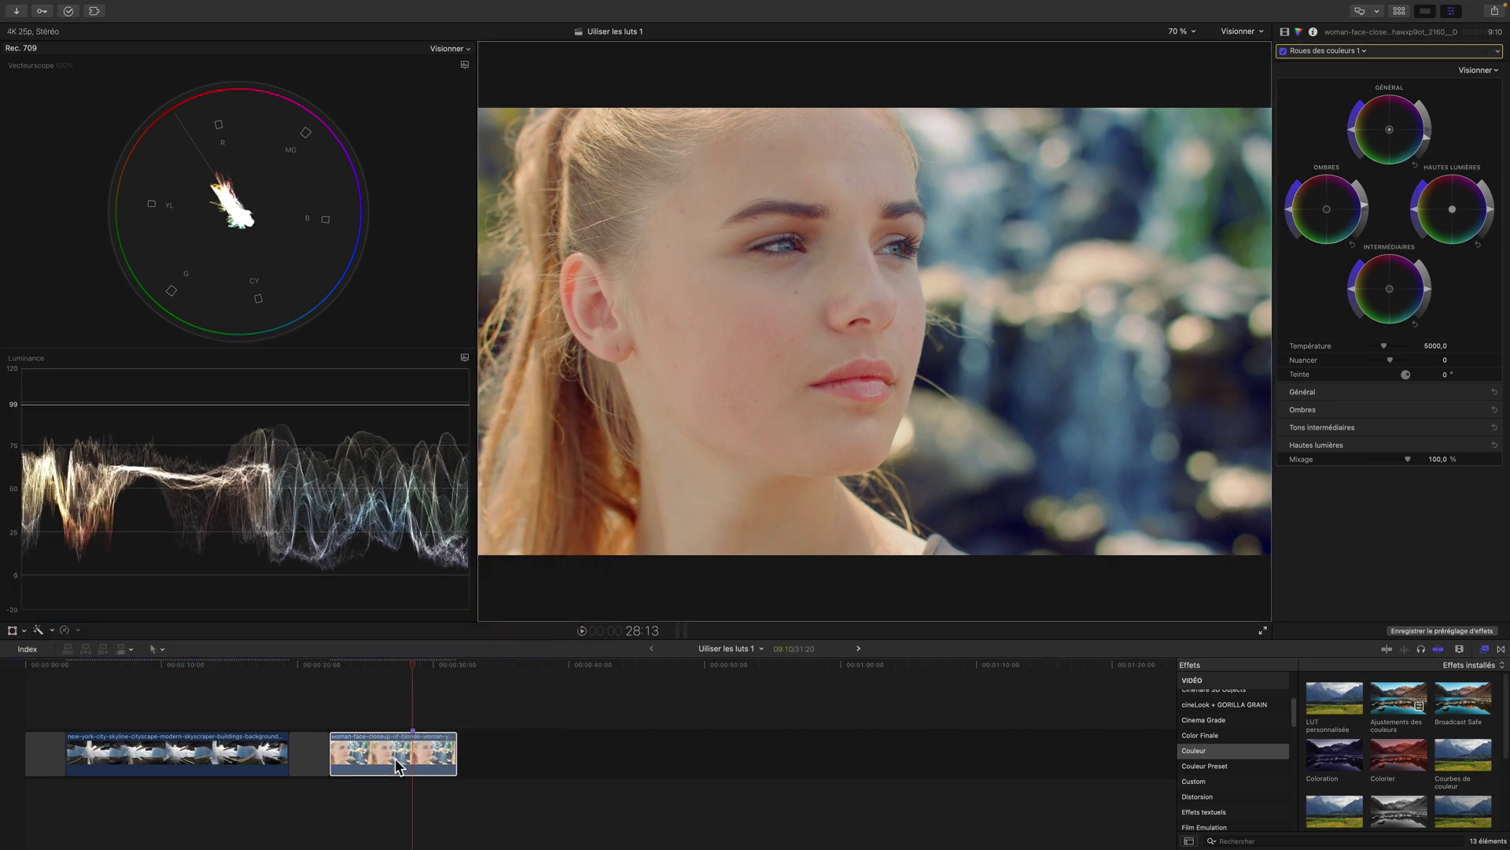
left_click(1285, 31)
left_click(1413, 97)
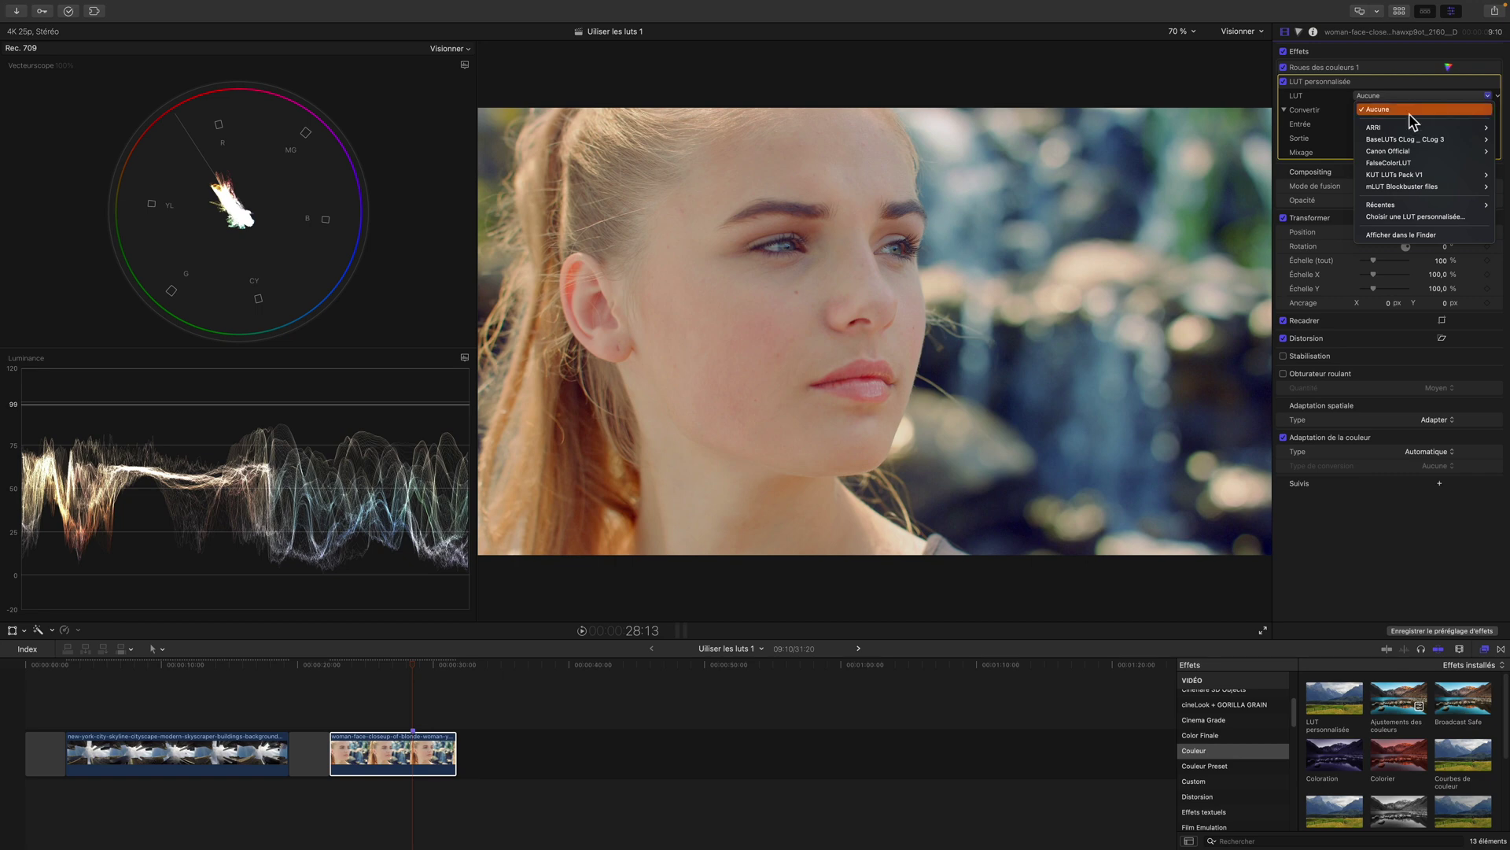
mouse_move(1408, 175)
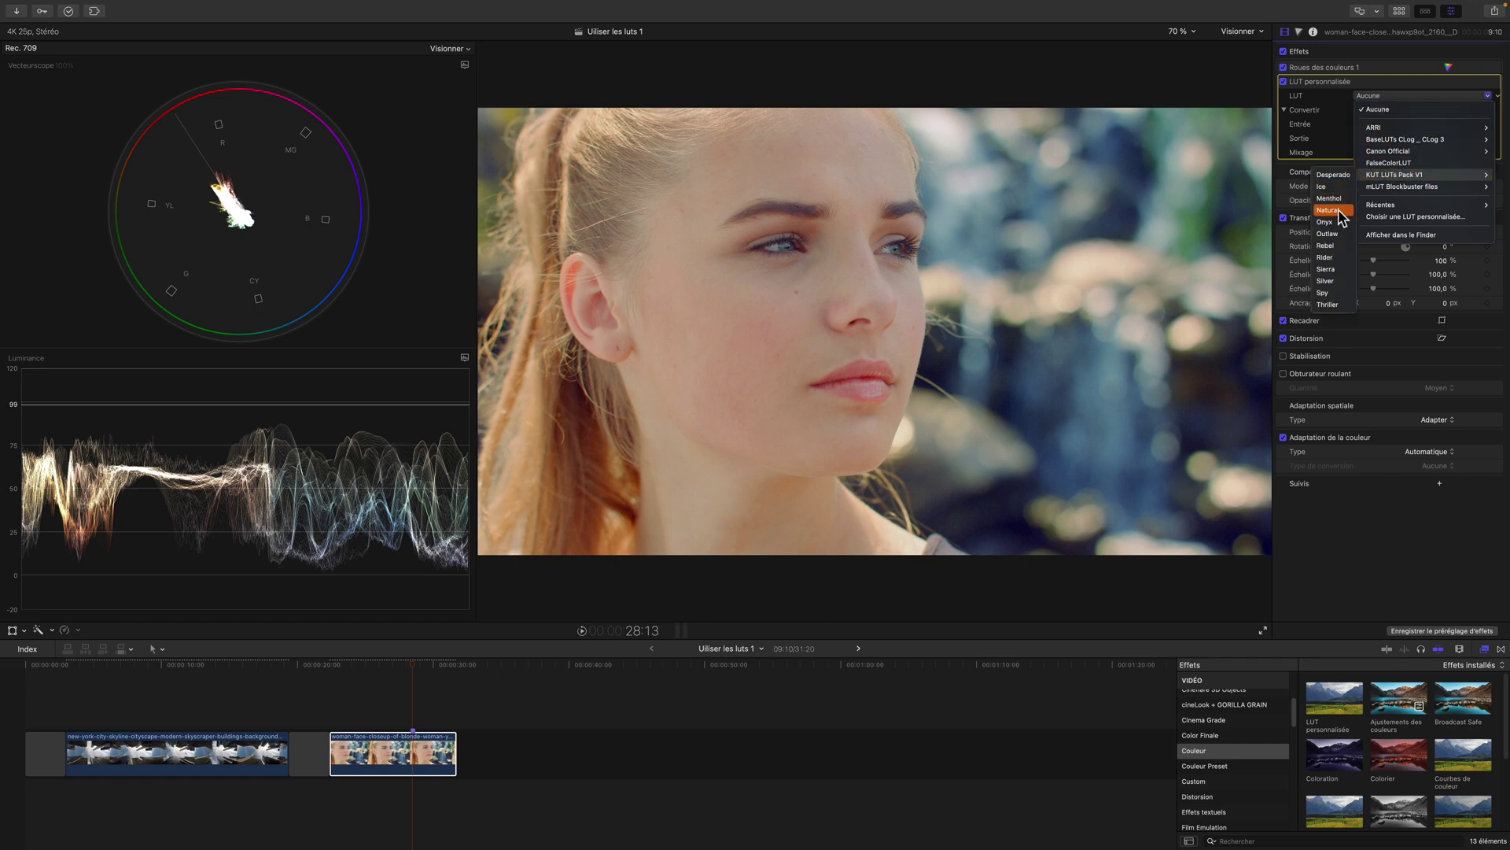
left_click(1337, 247)
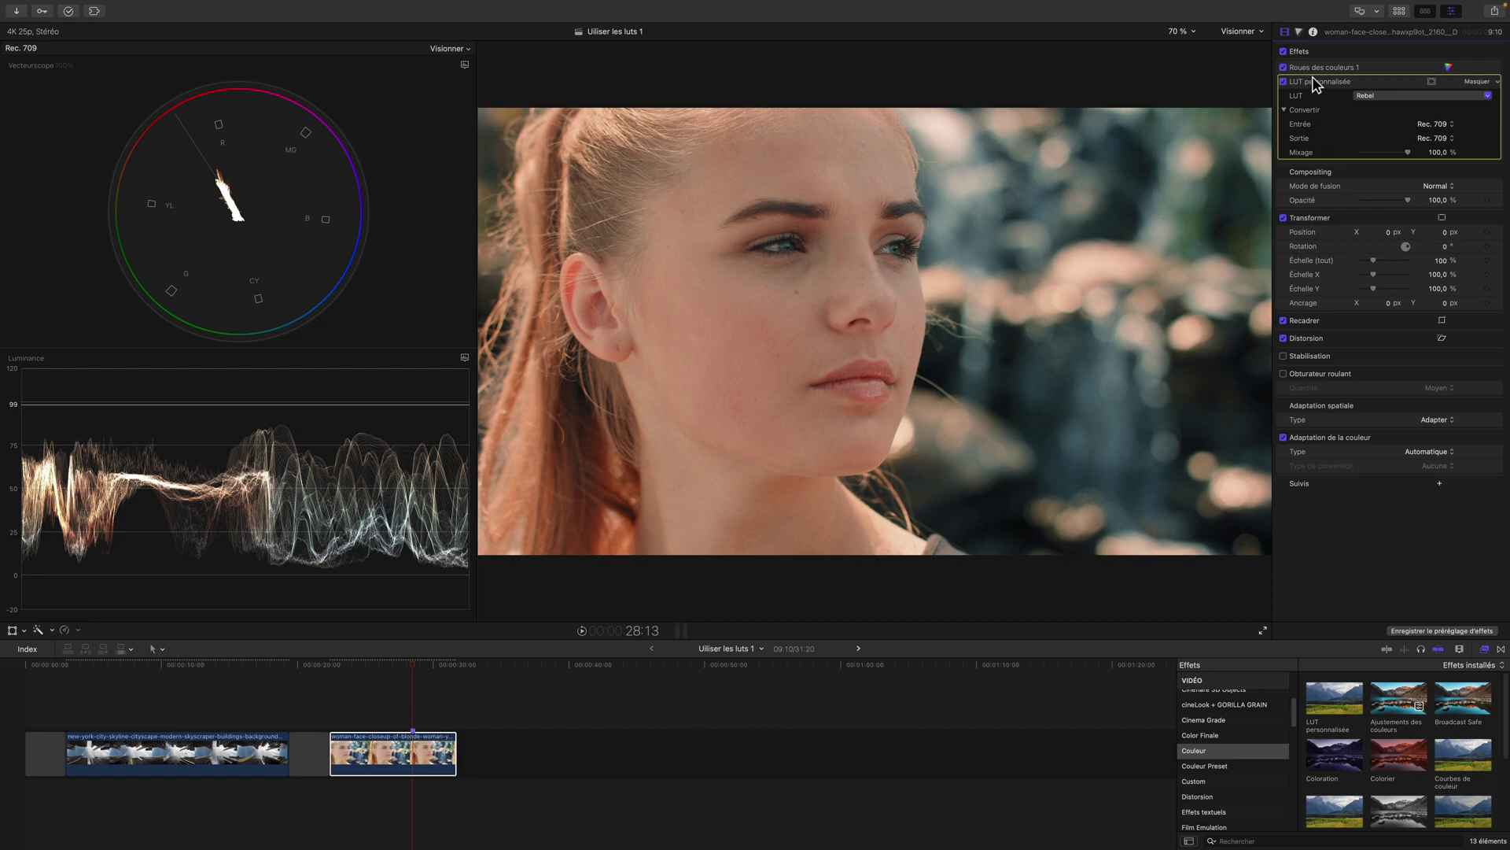
- Add hue/saturation curves and, on hue versus saturation, slightly lower the sampled waterfall cyan and slightly raise the sampled skin orange
key("alt+e")
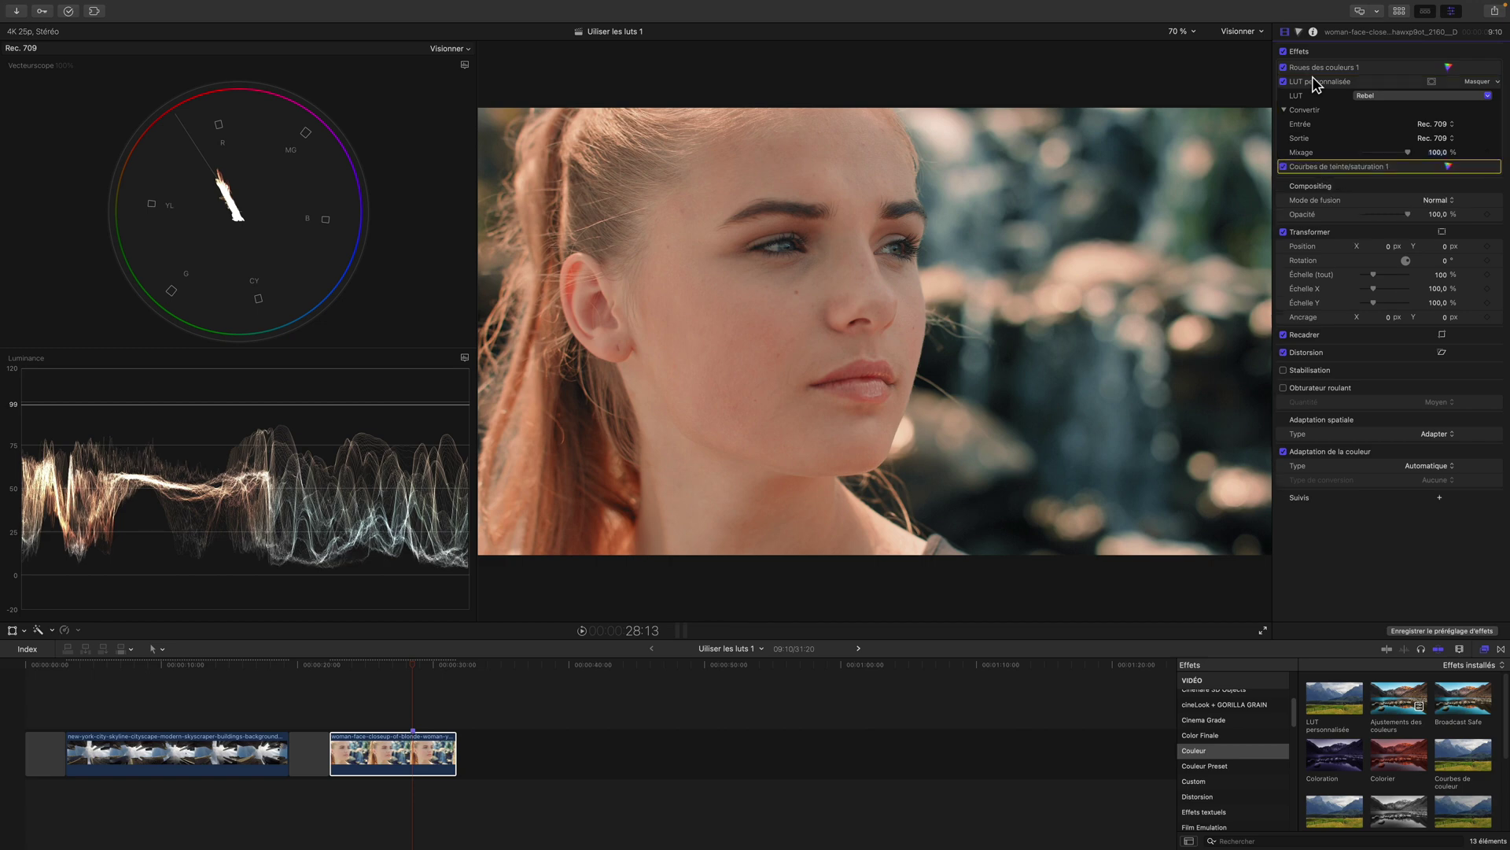
left_click(1449, 166)
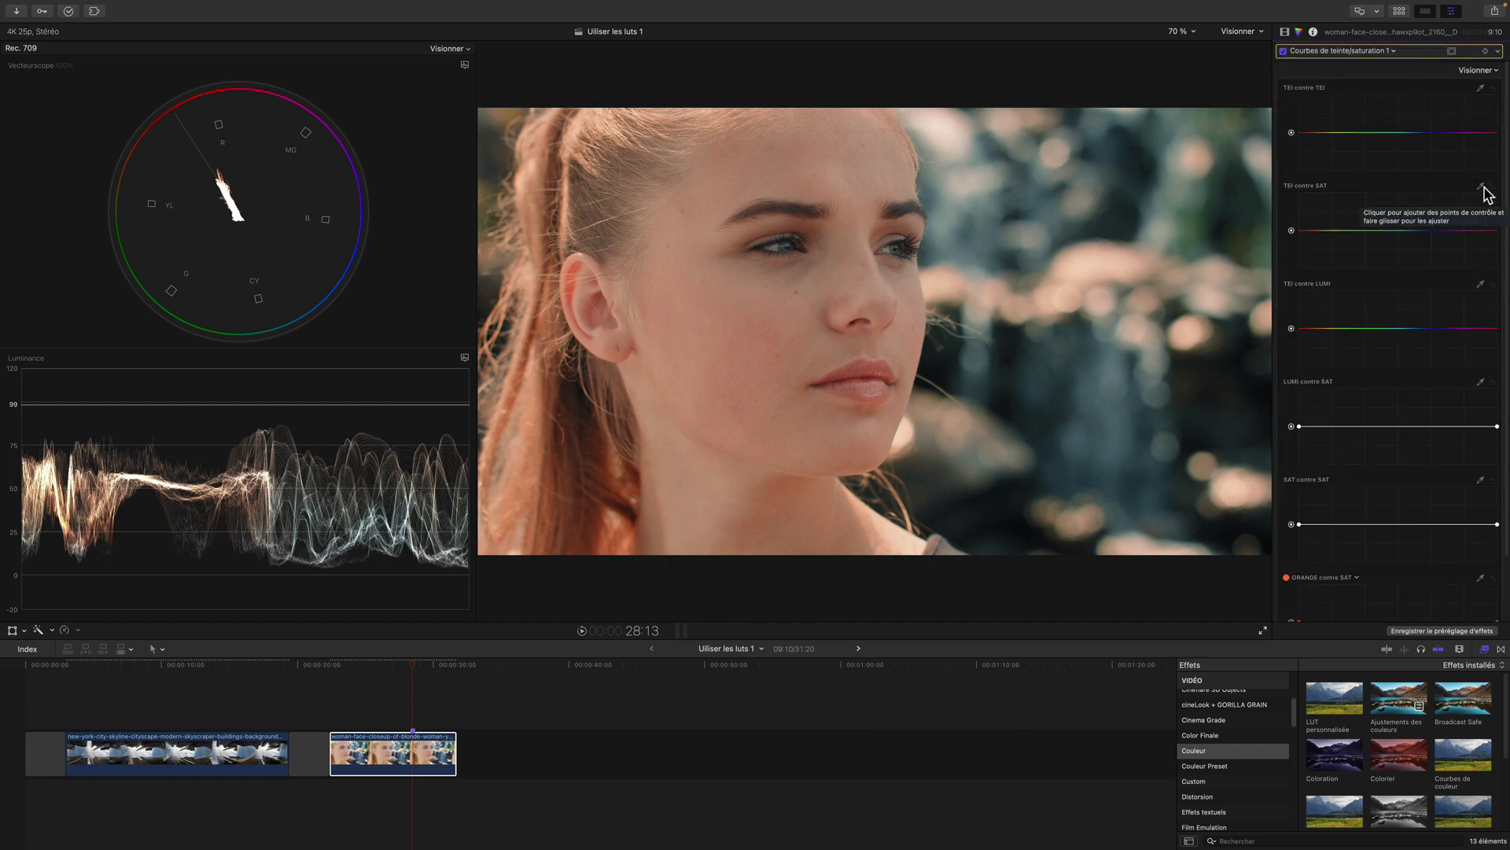
left_click(1481, 185)
left_click(1114, 391)
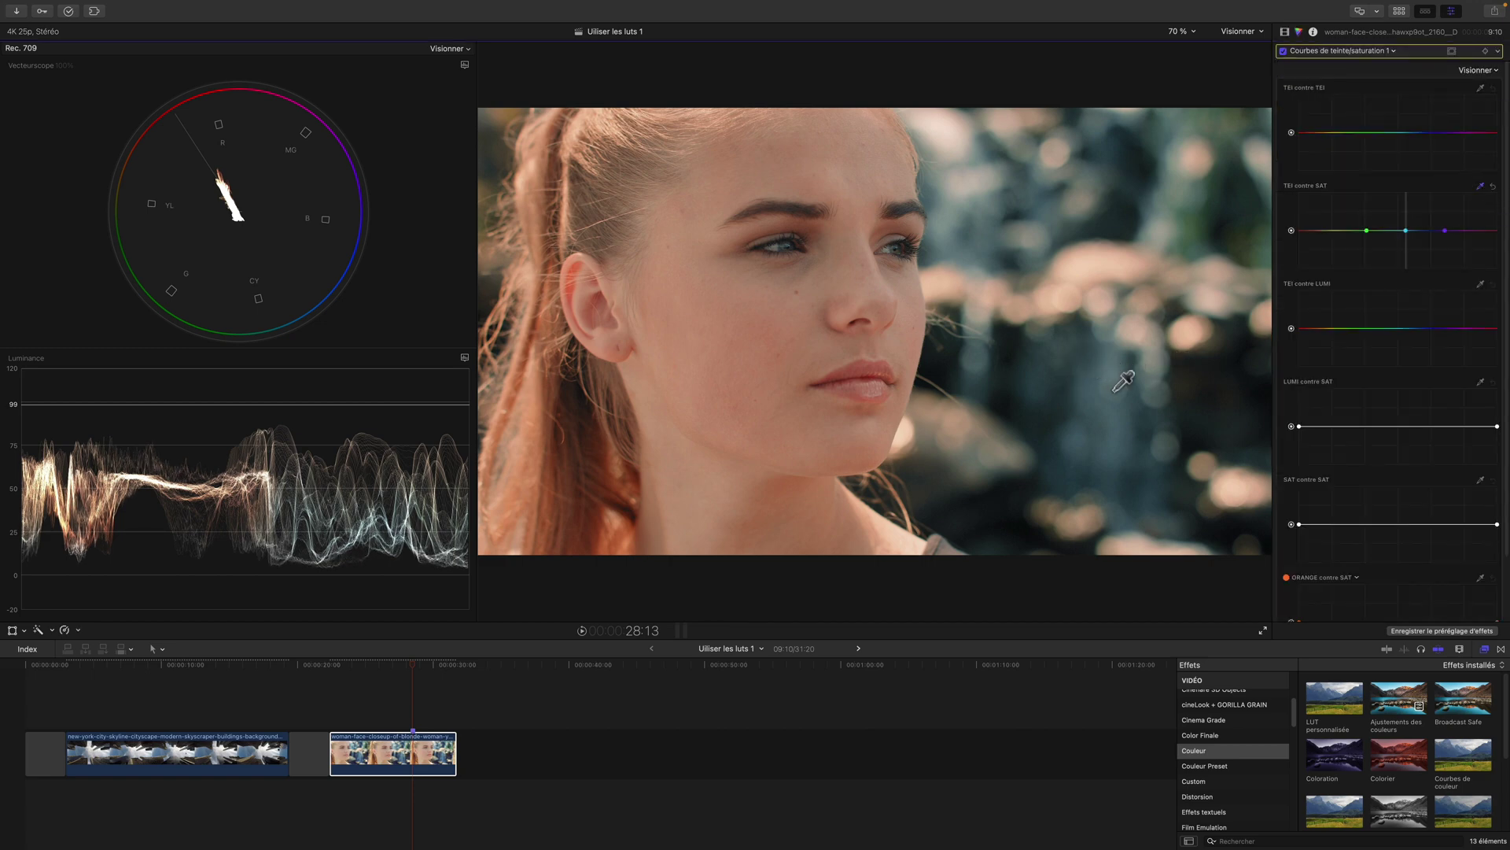
left_click_drag(1406, 231, 1406, 241)
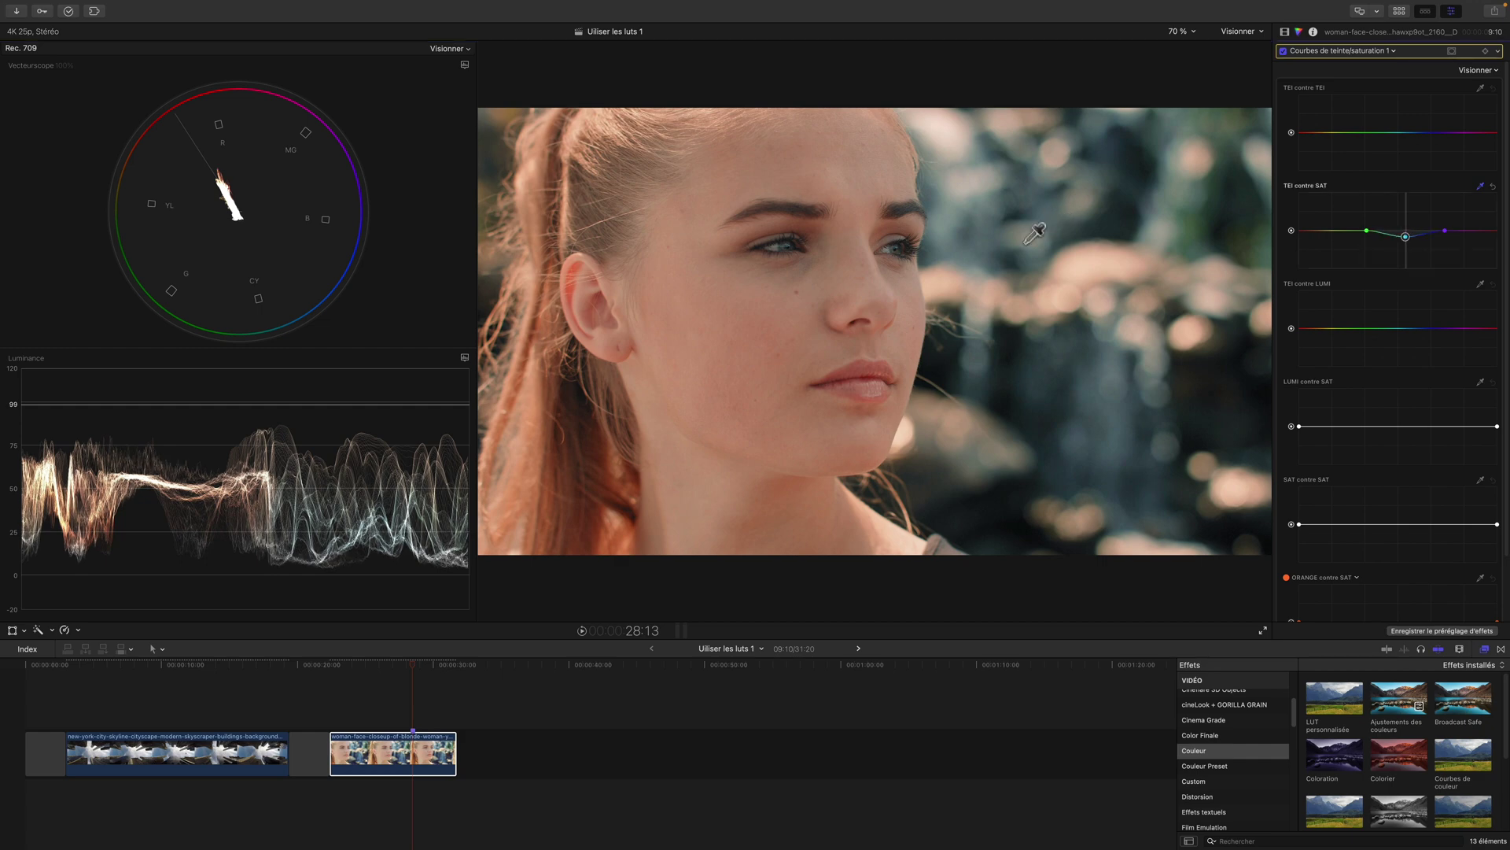
left_click(712, 291)
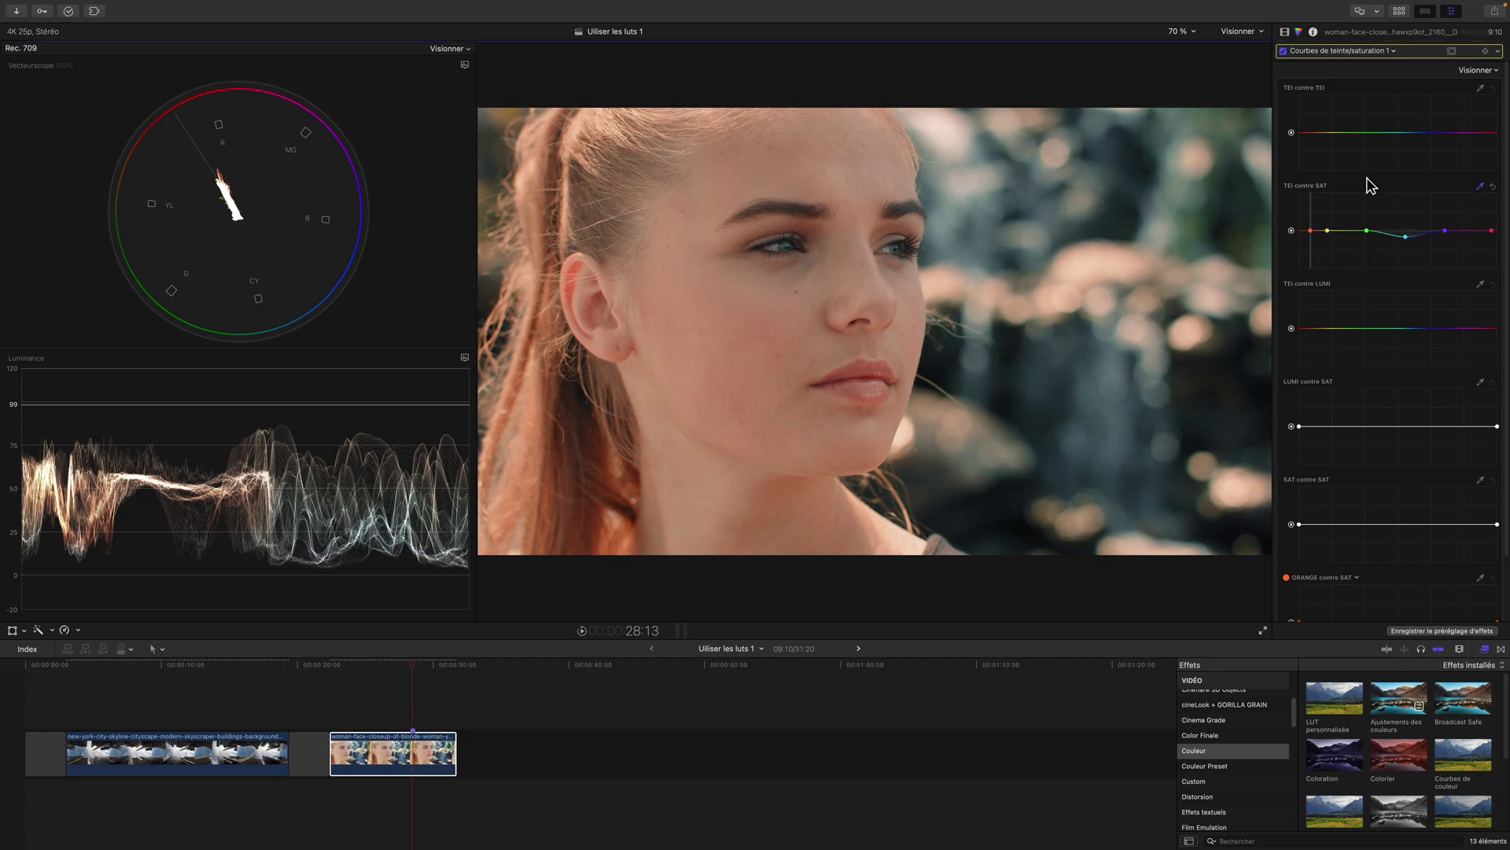
left_click(1310, 229)
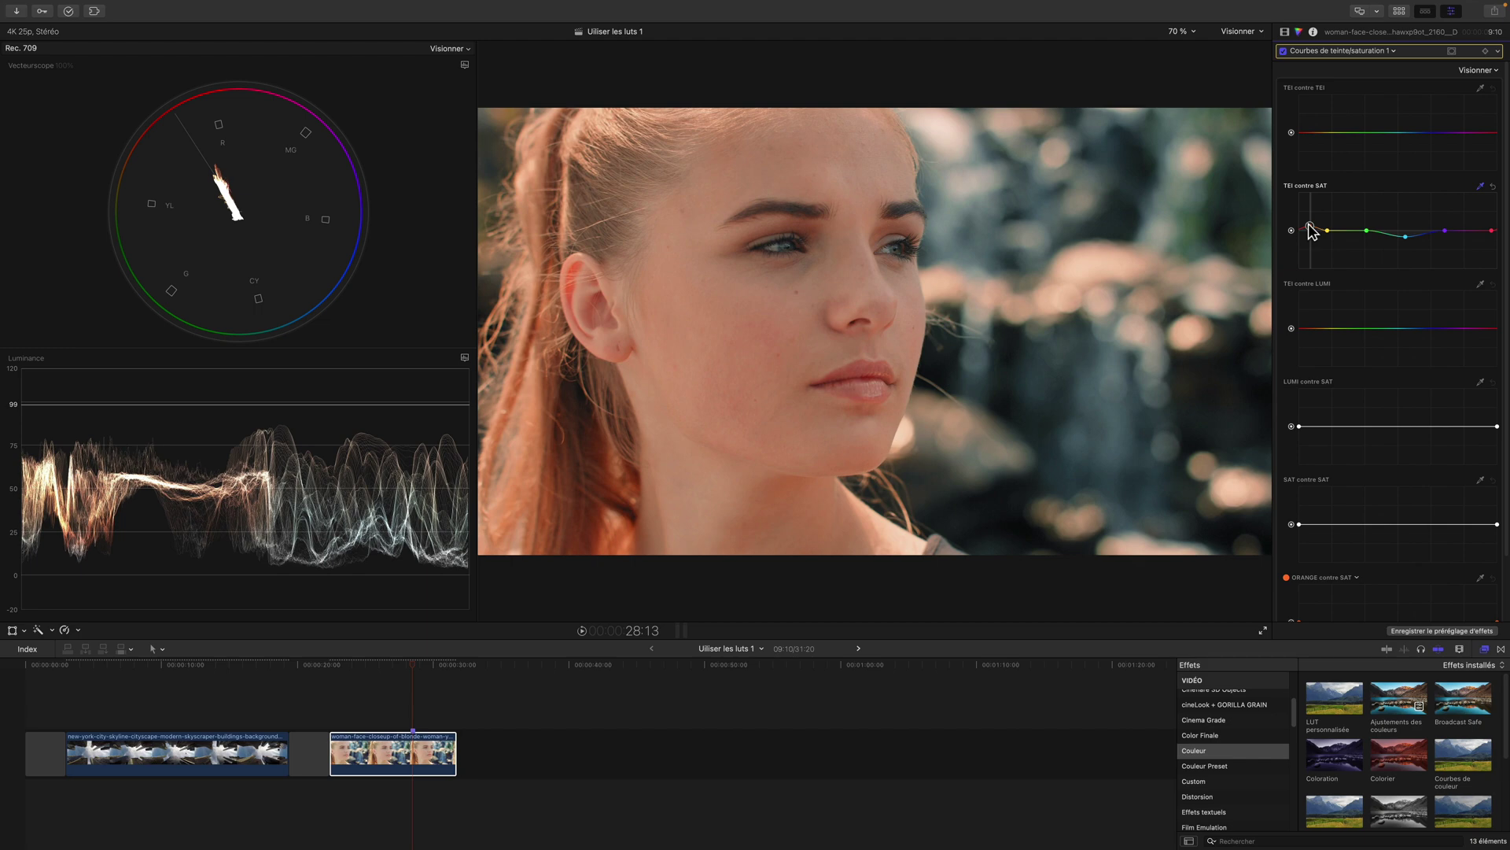
- Trim the portrait frame down to a small patch of cheek skin to isolate it on the vectorscope
left_click(1285, 34)
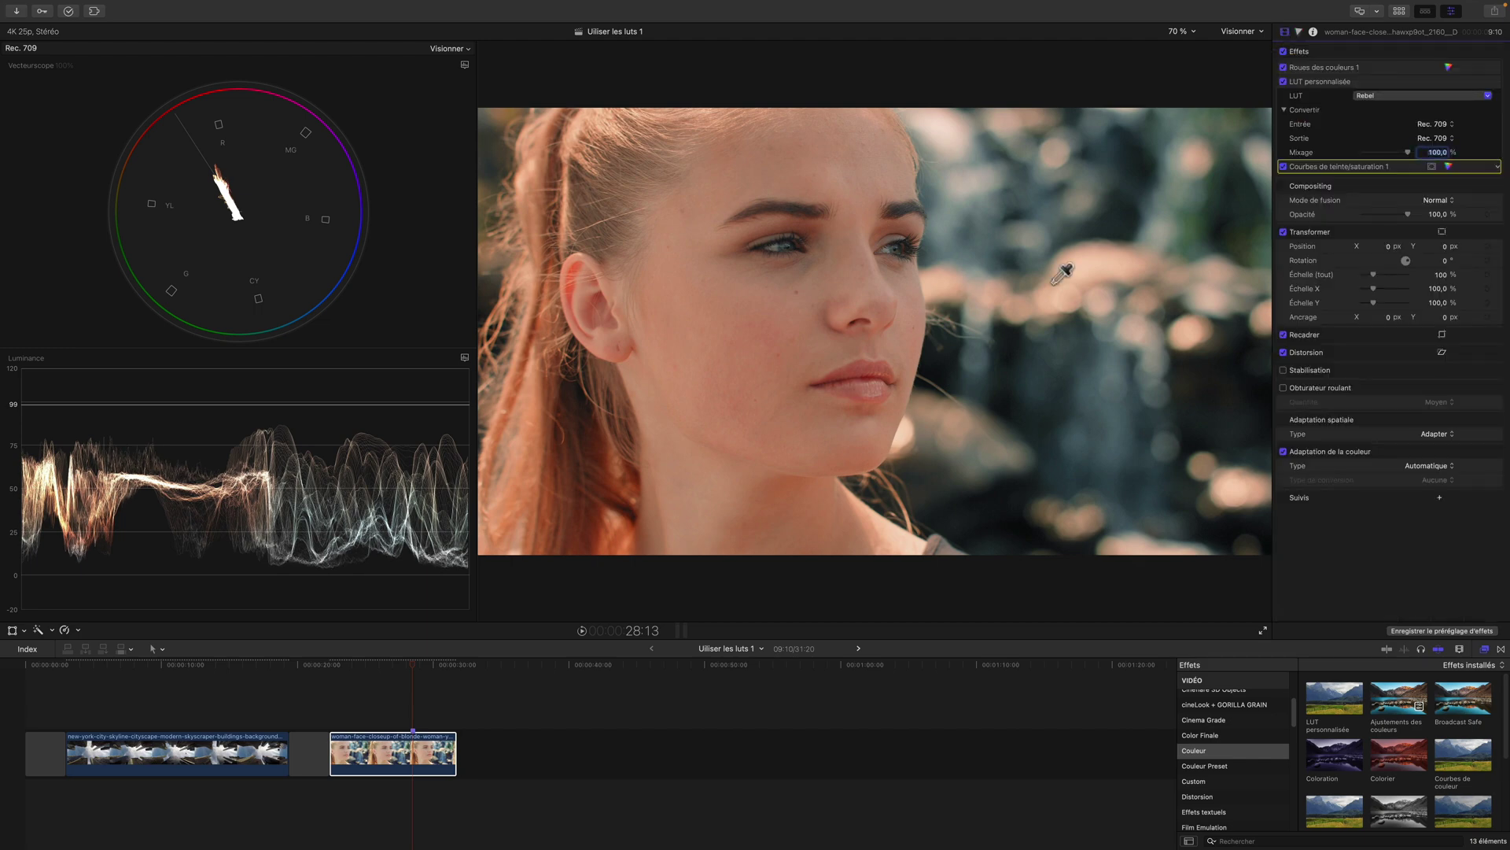
left_click(1442, 334)
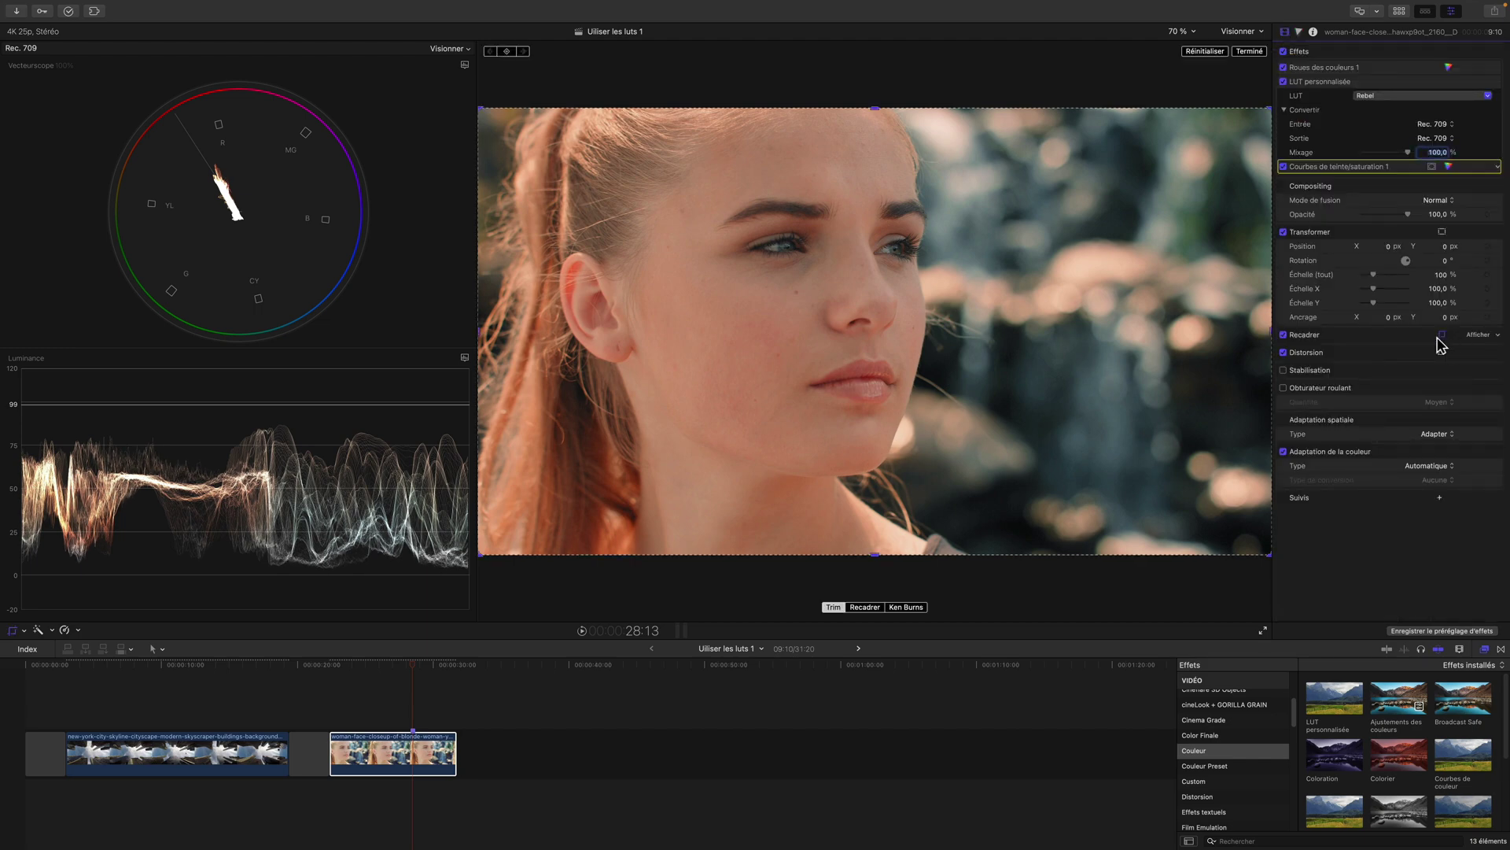
left_click_drag(1269, 555, 901, 427)
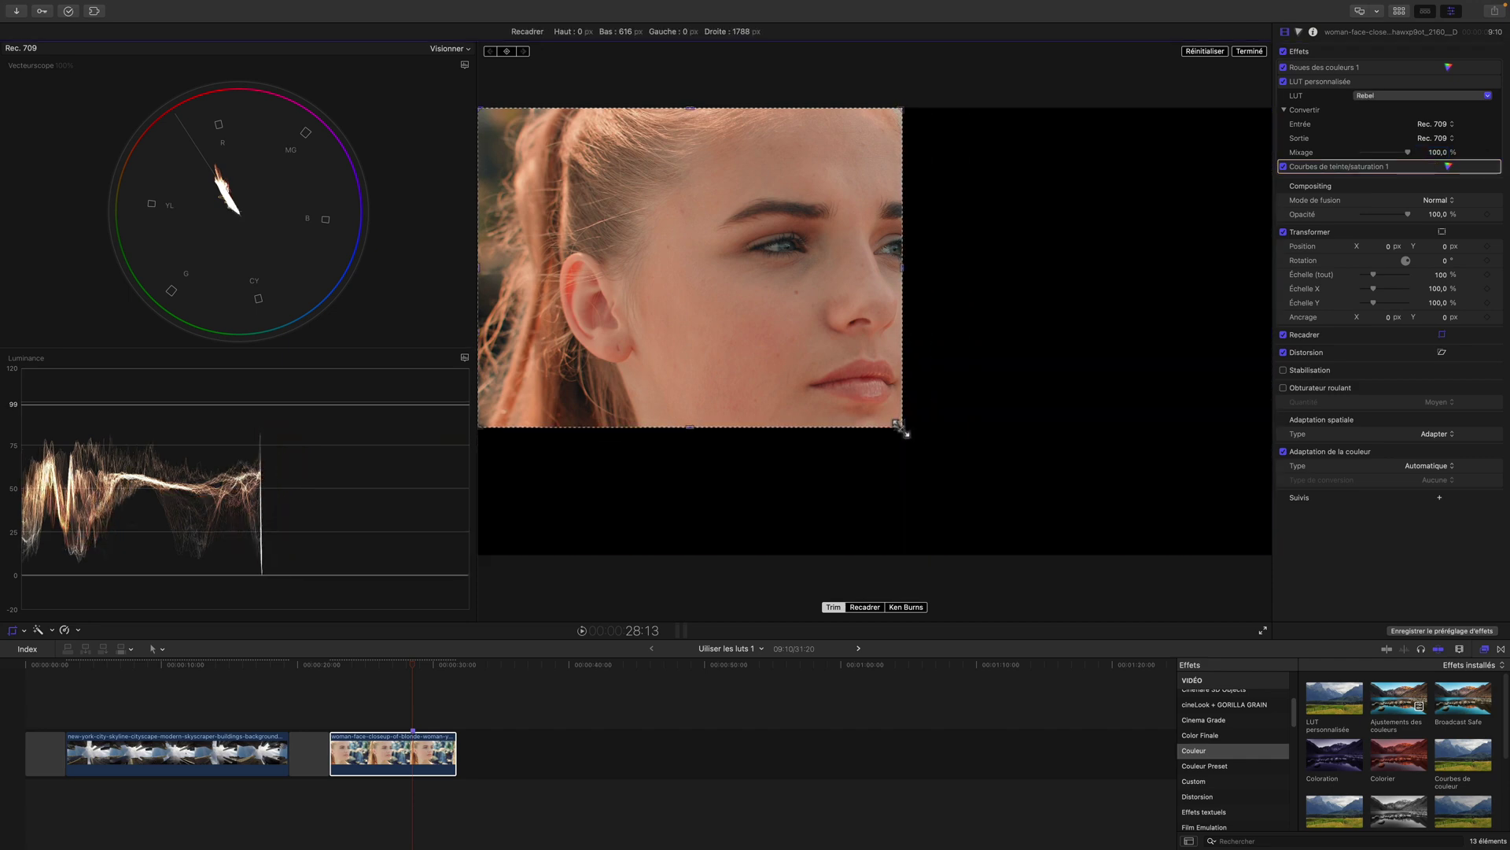
left_click_drag(482, 108, 710, 322)
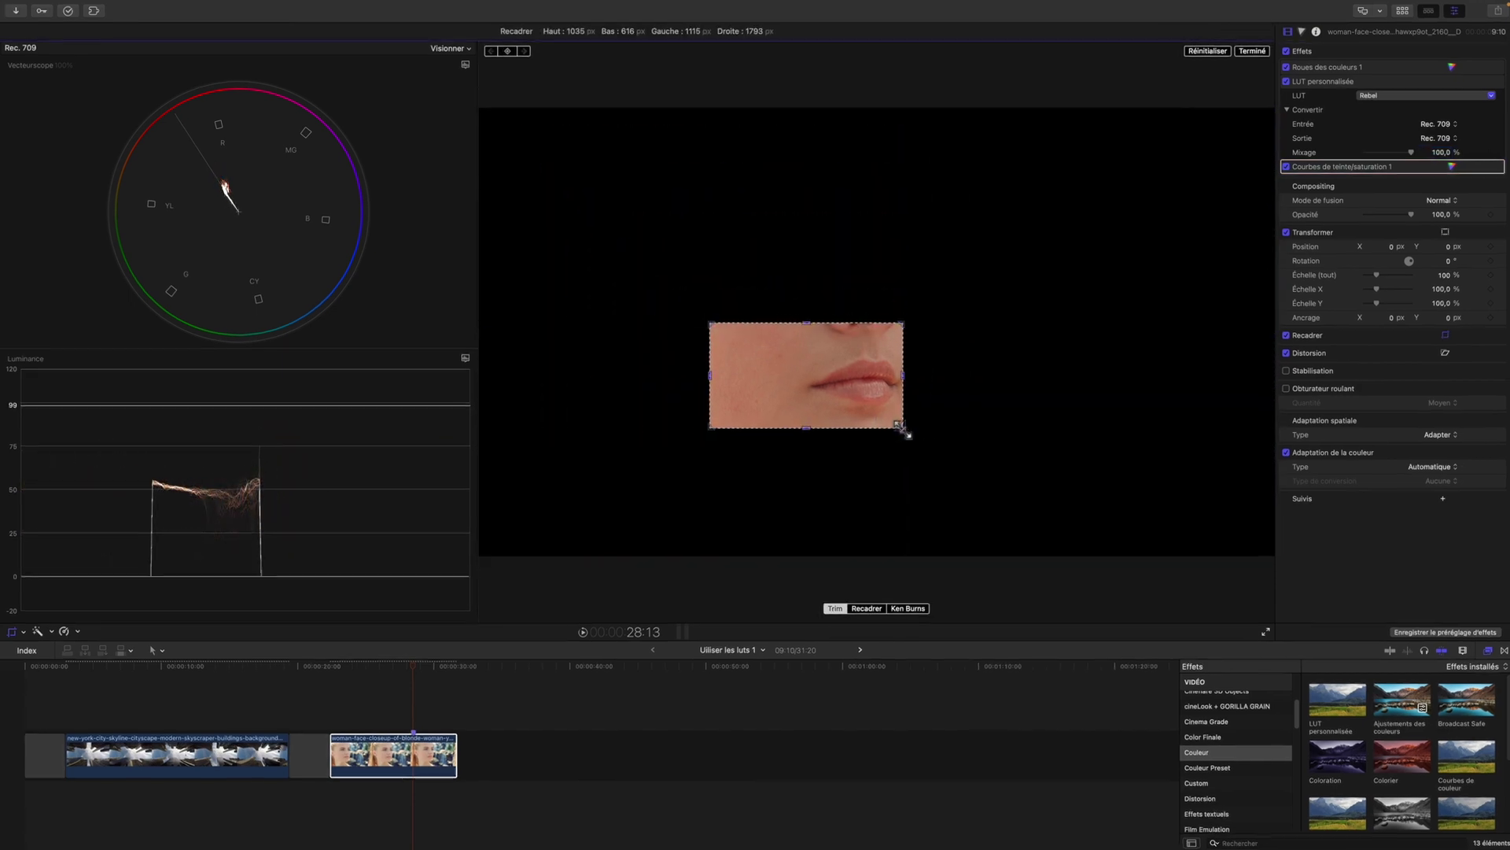
left_click_drag(902, 428, 777, 410)
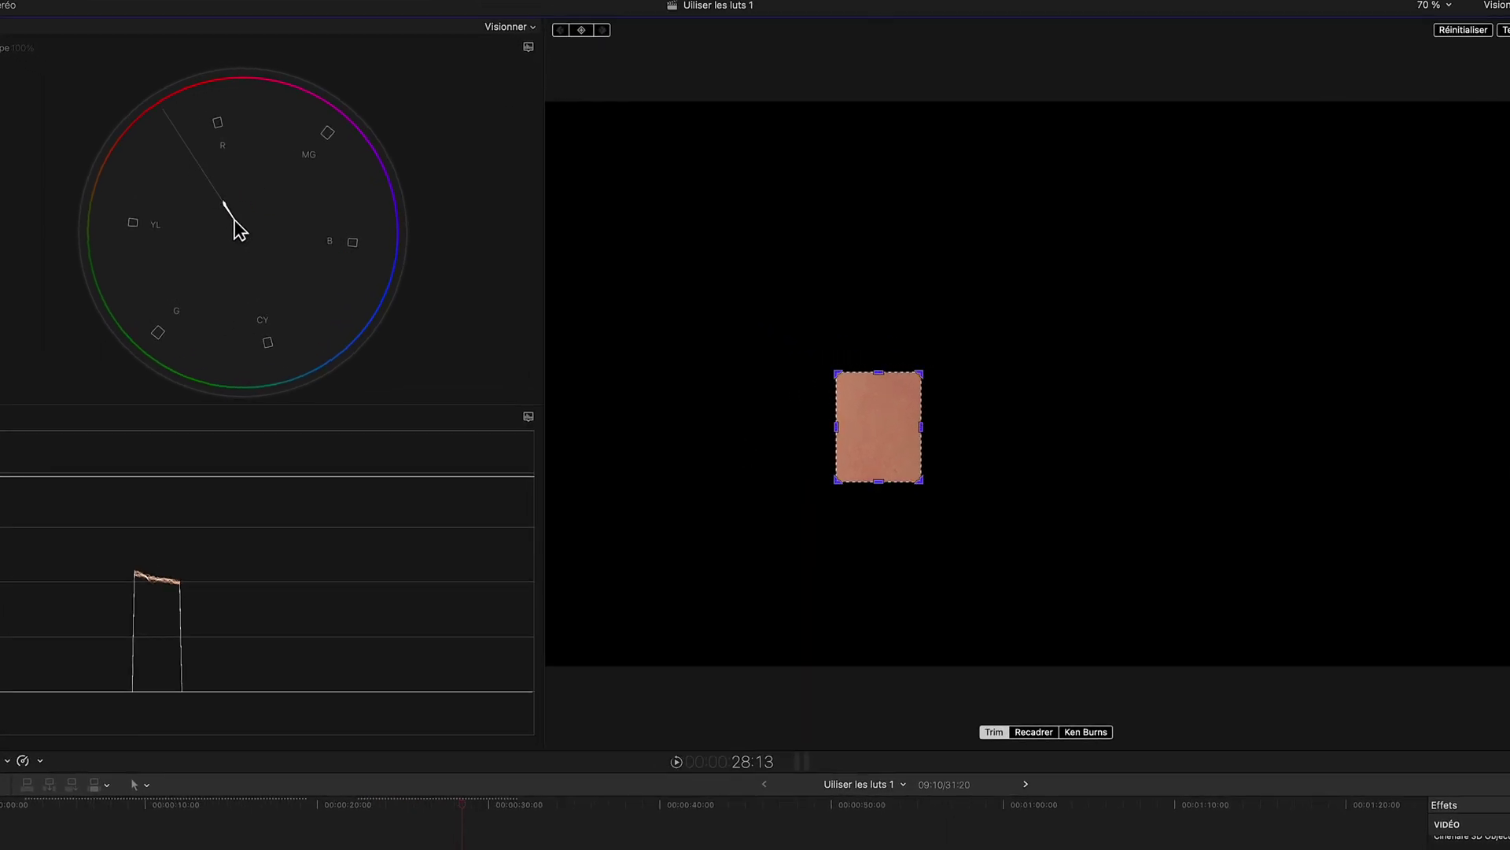
- Look up the vectorscope's skin tone indicator option and reset the portrait clip's crop to the full frame
left_click(528, 46)
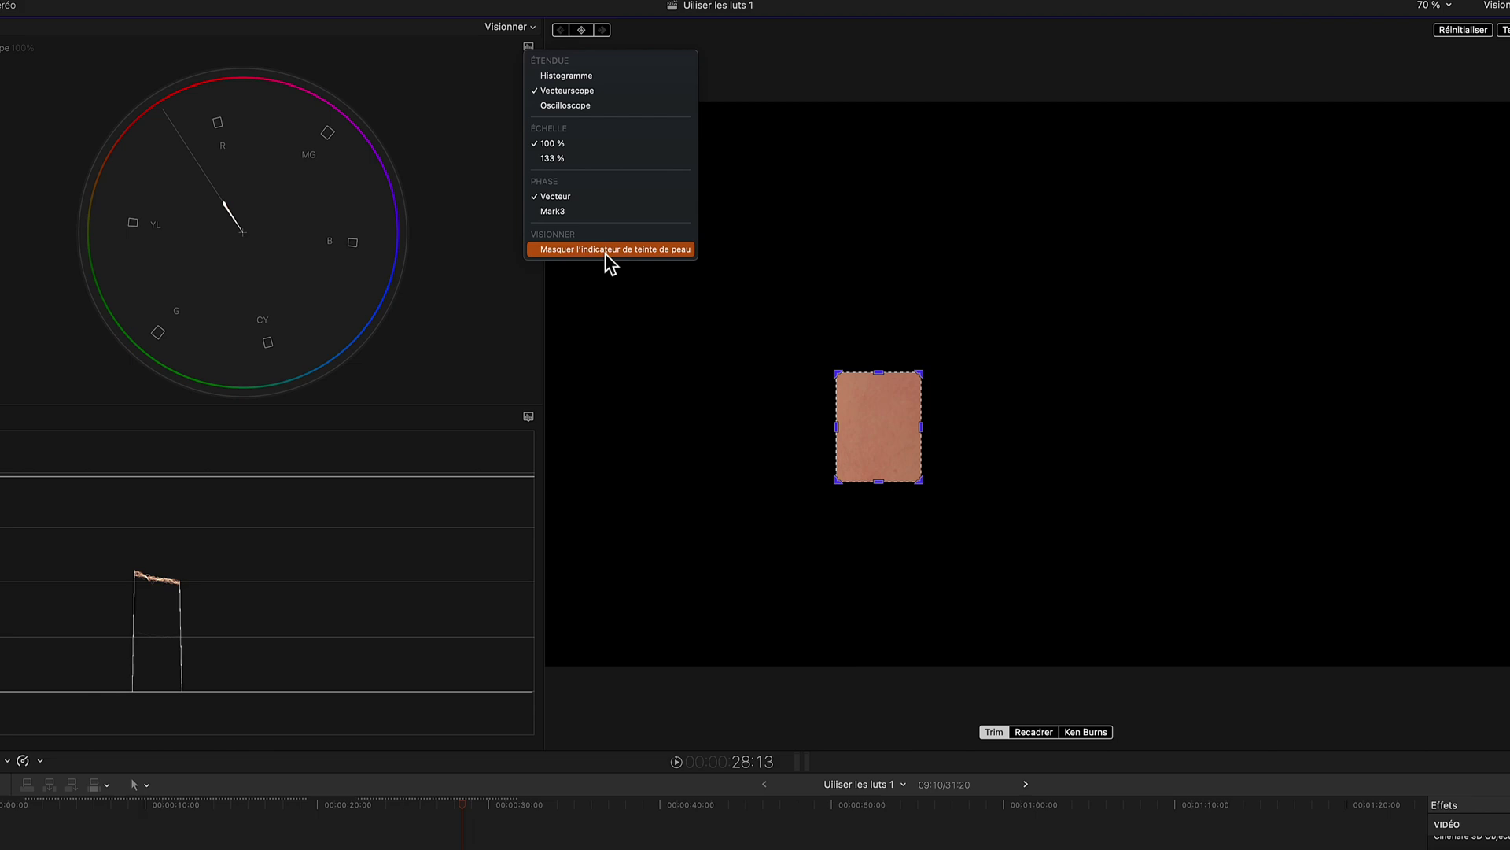
left_click(201, 203)
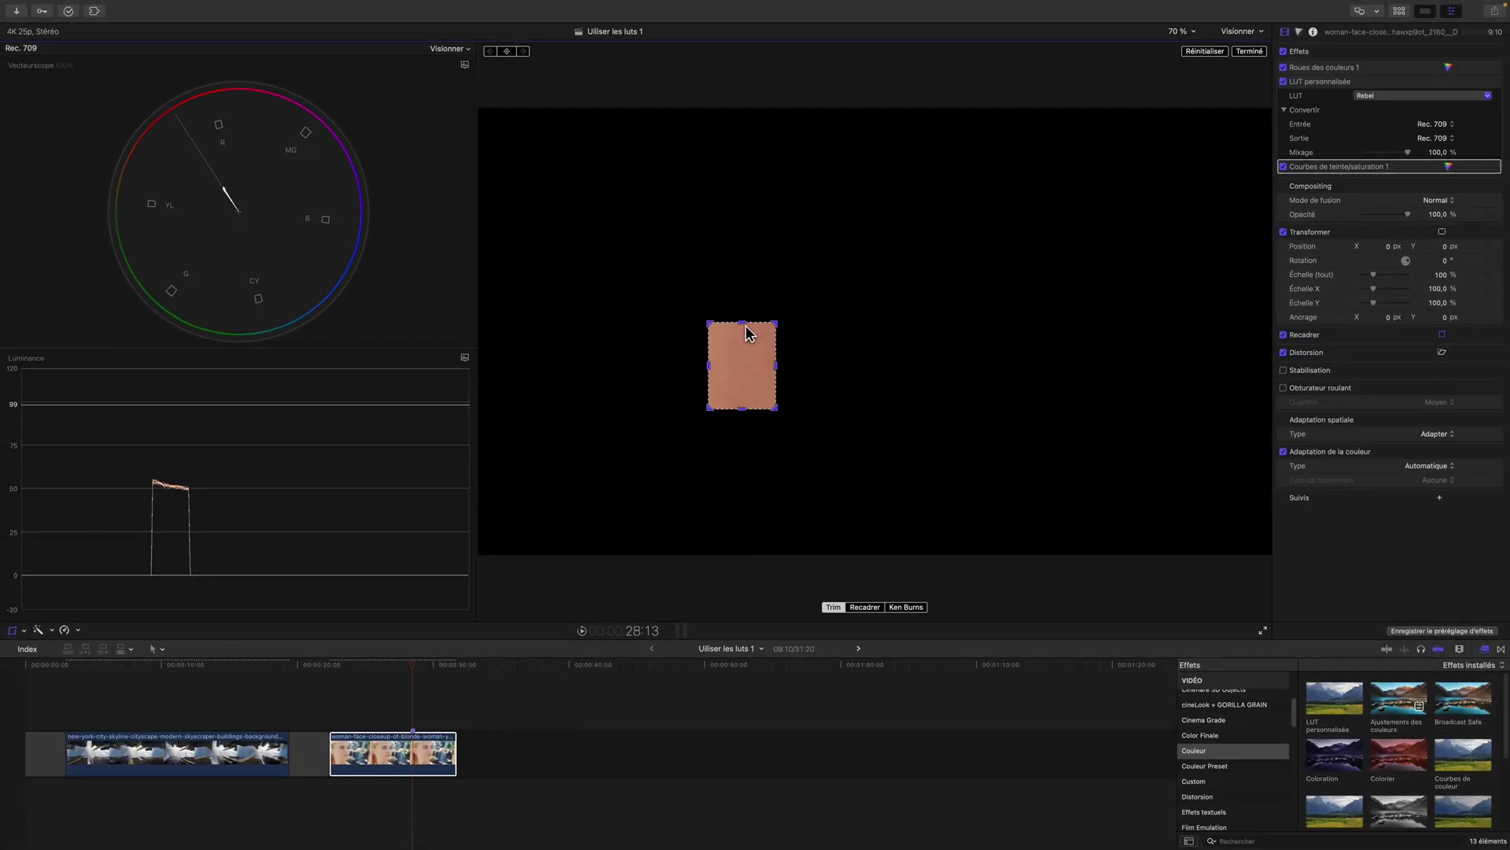
left_click(1205, 51)
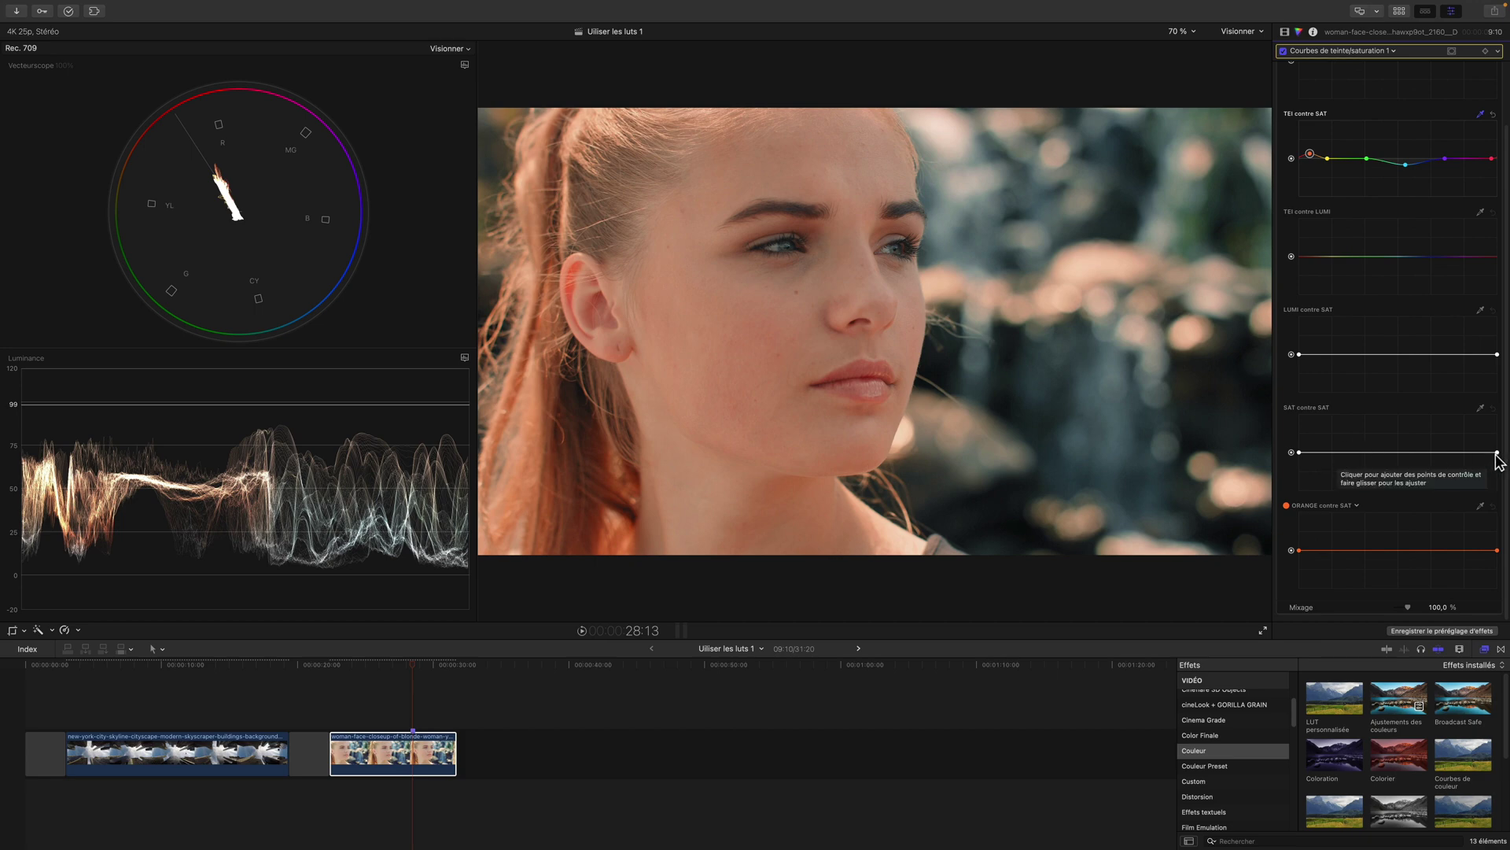
- Tilt the portrait's saturation versus saturation curve by lowering its high-saturation end and raising its low-saturation end
left_click_drag(1496, 453, 1497, 462)
left_click_drag(1299, 454, 1299, 447)
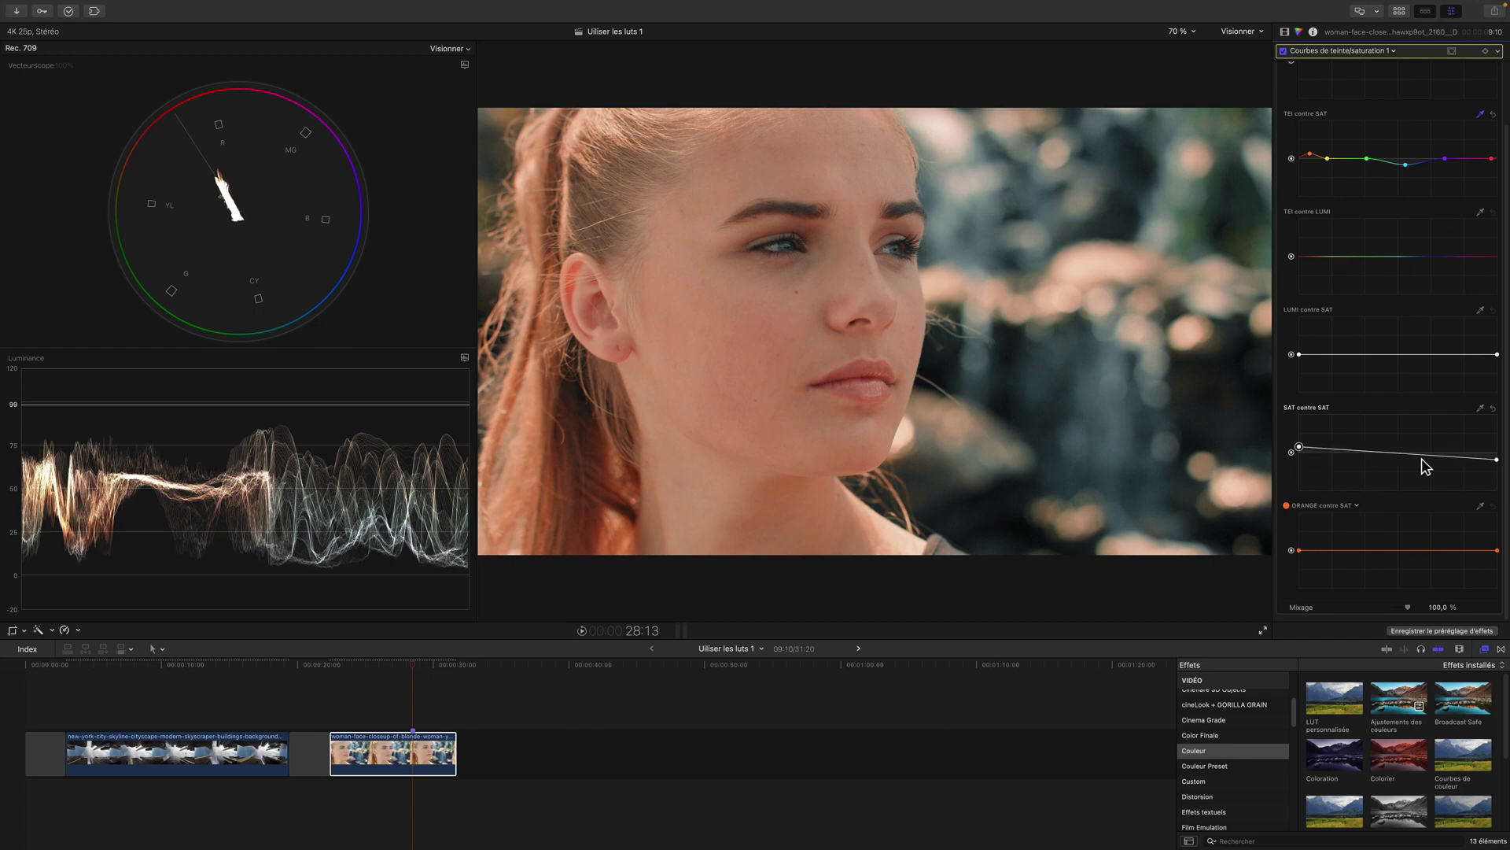
left_click_drag(1496, 459, 1496, 458)
scroll(1400, 488, "up", 3)
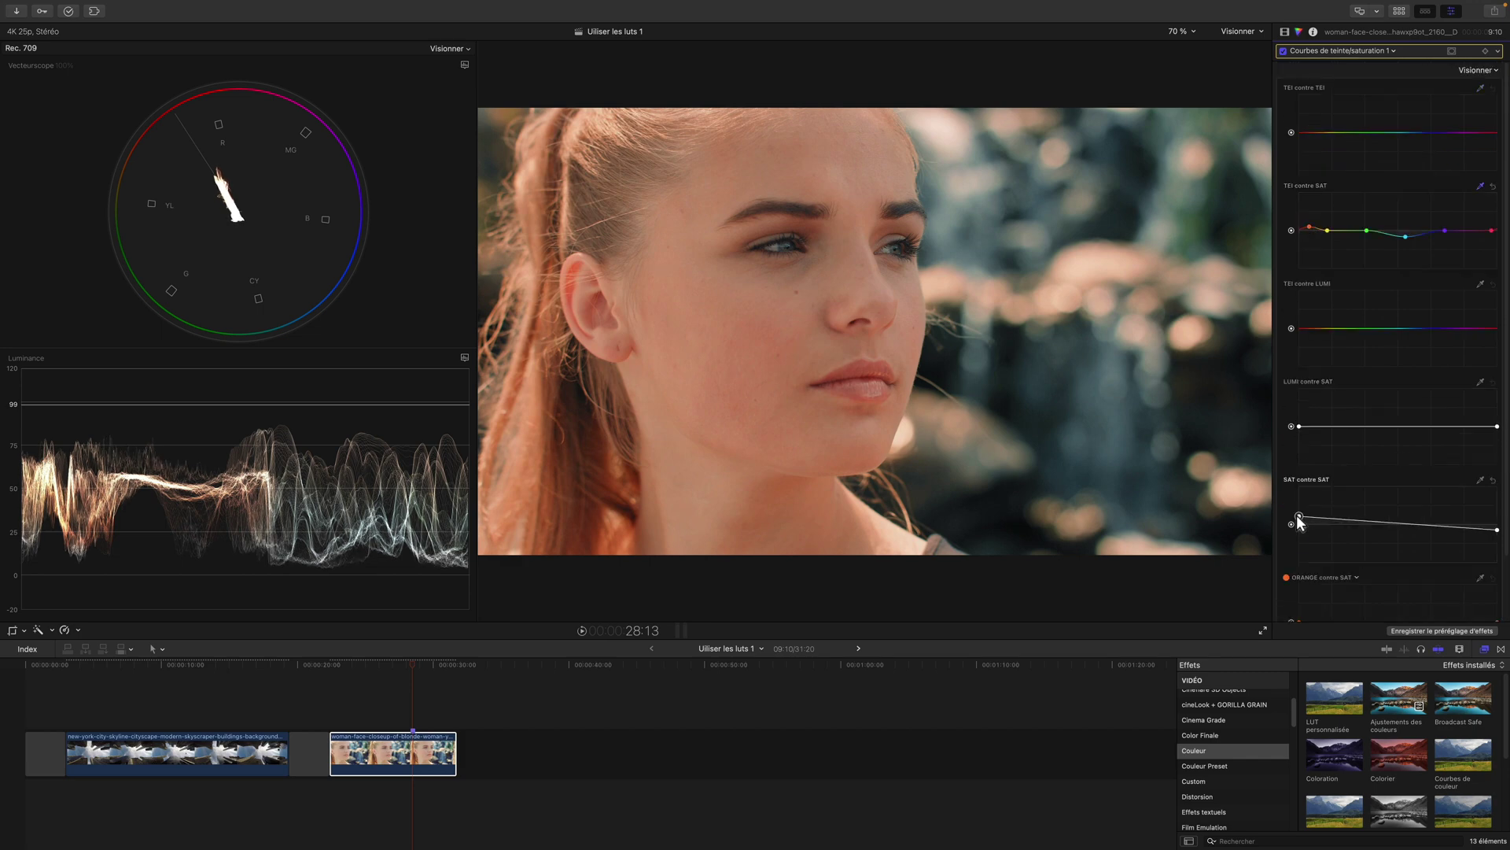
- Add a second colour wheels correction to the portrait clip and give it a shape mask
left_click(1388, 52)
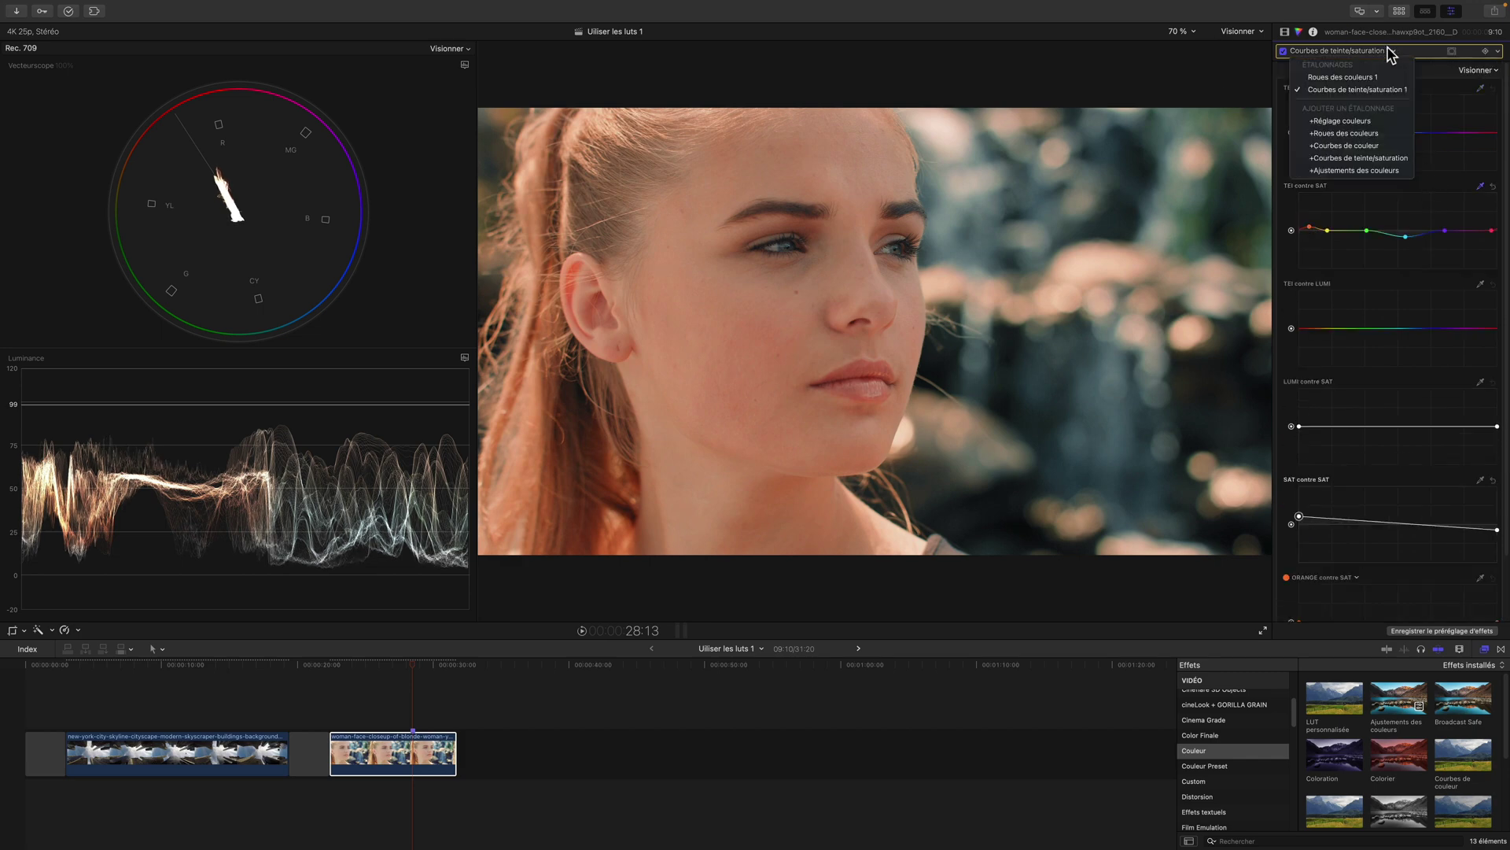
left_click(1389, 134)
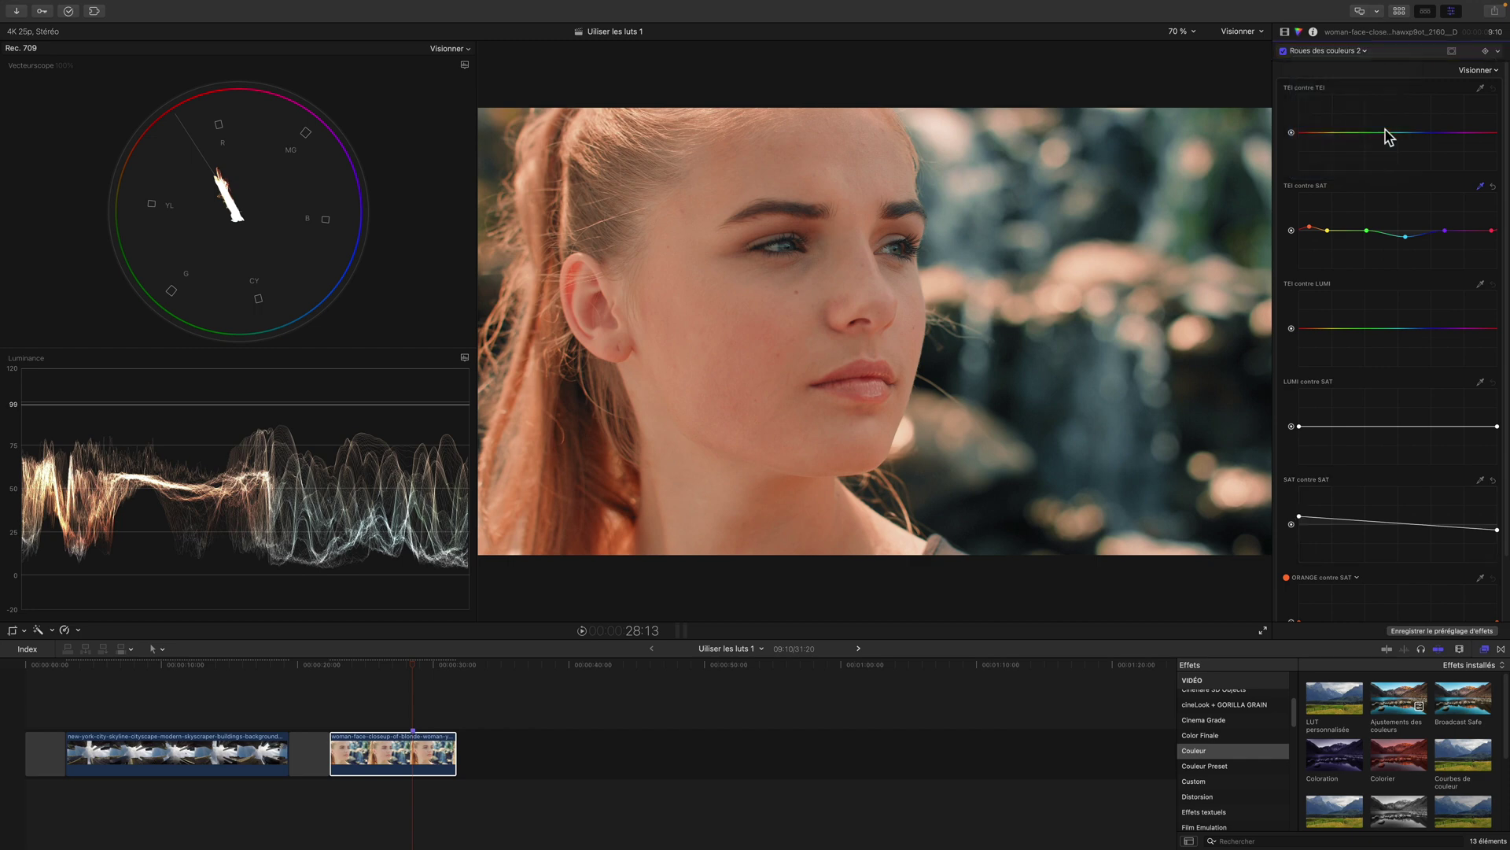
left_click(1452, 52)
left_click(1439, 58)
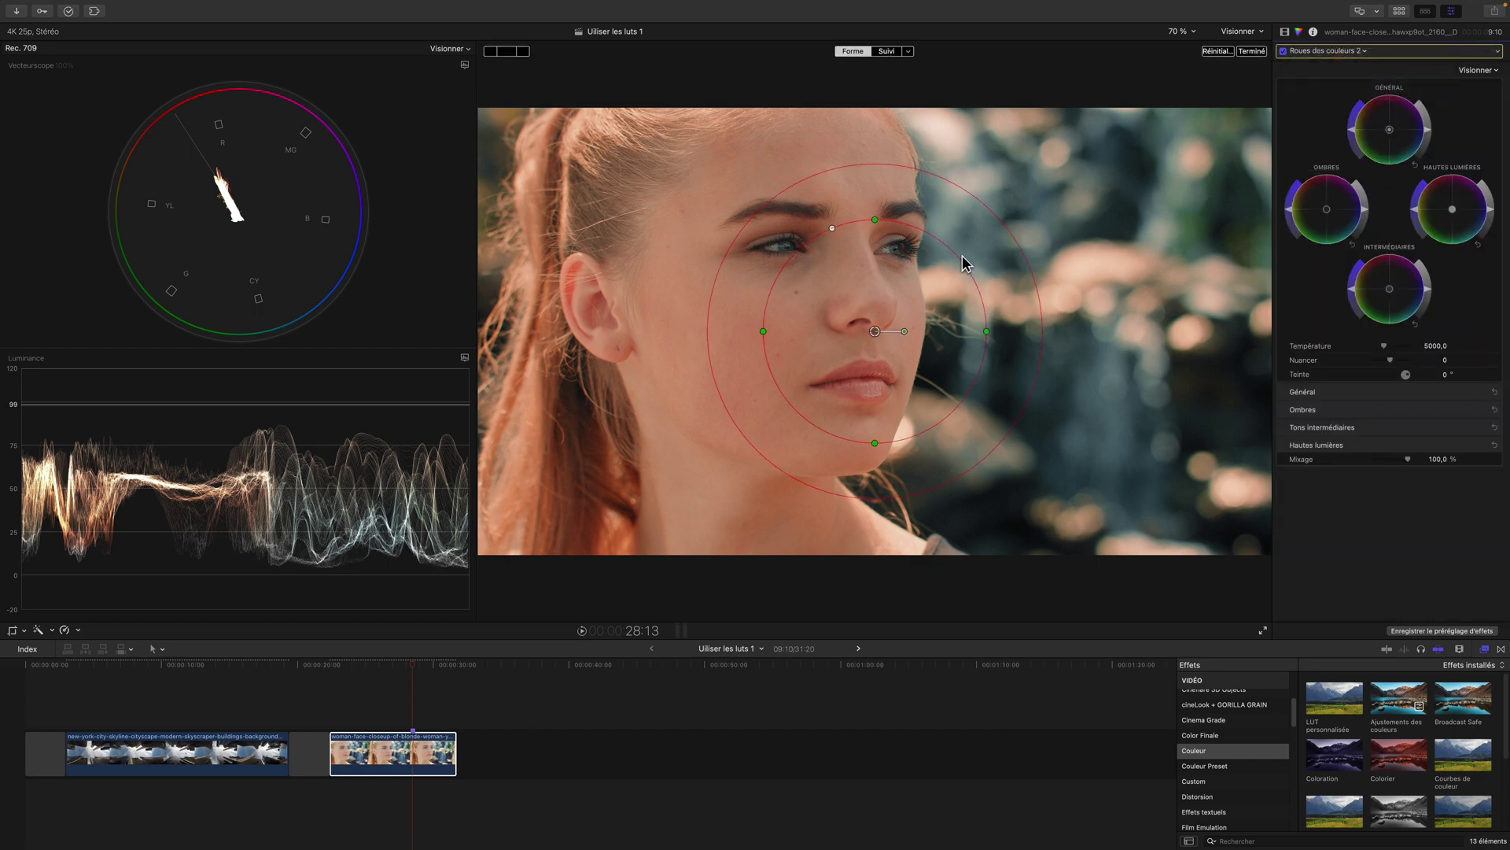
- Fit the shape mask as a tall oval over the woman's face and track it through the clip
left_click_drag(883, 327, 763, 320)
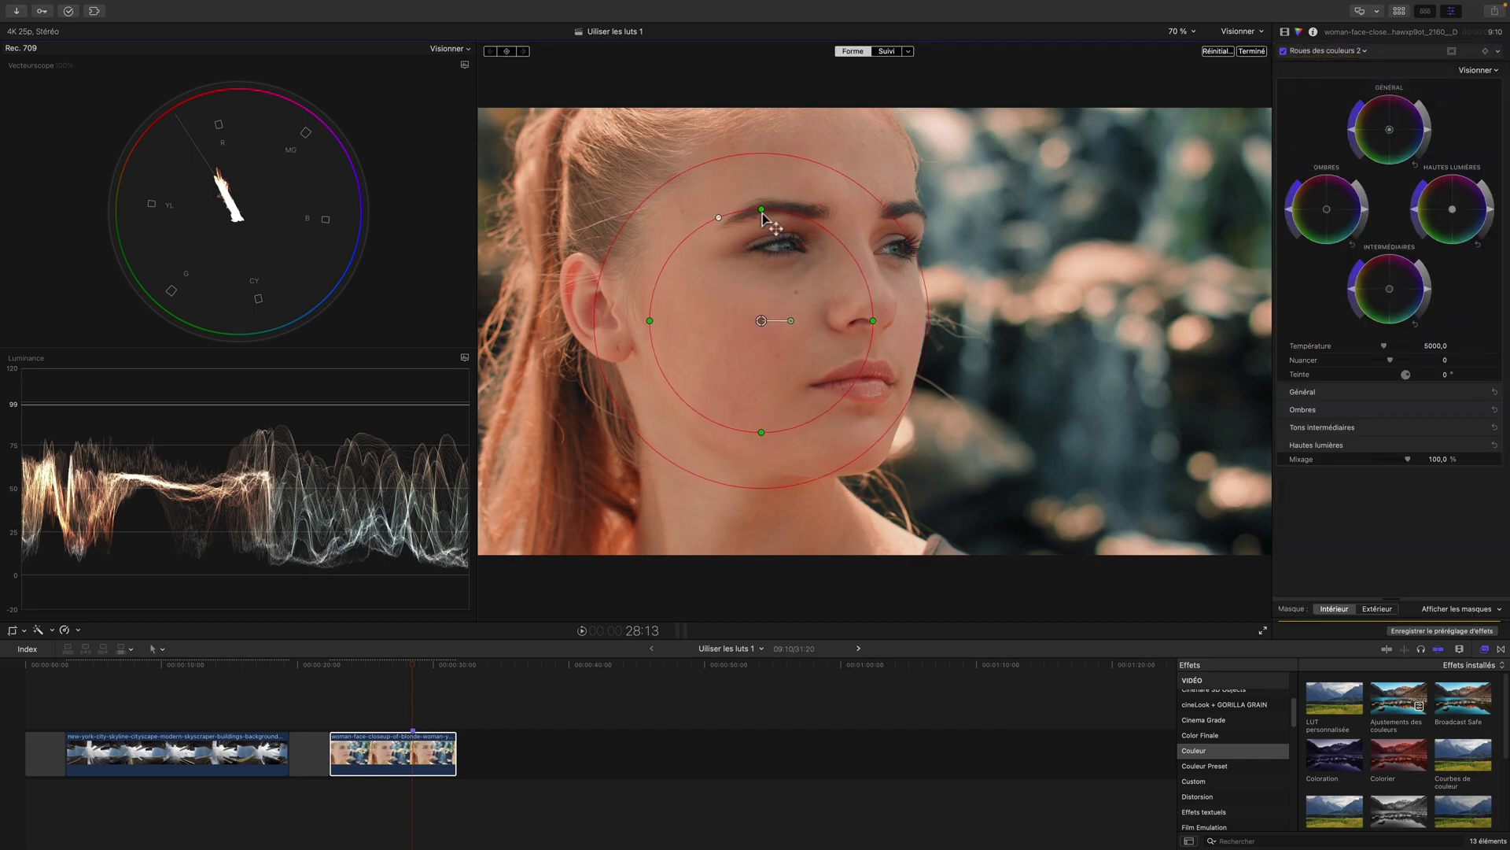
left_click_drag(761, 210, 761, 162)
left_click_drag(762, 320, 760, 308)
left_click_drag(649, 308, 657, 309)
left_click_drag(760, 309, 775, 308)
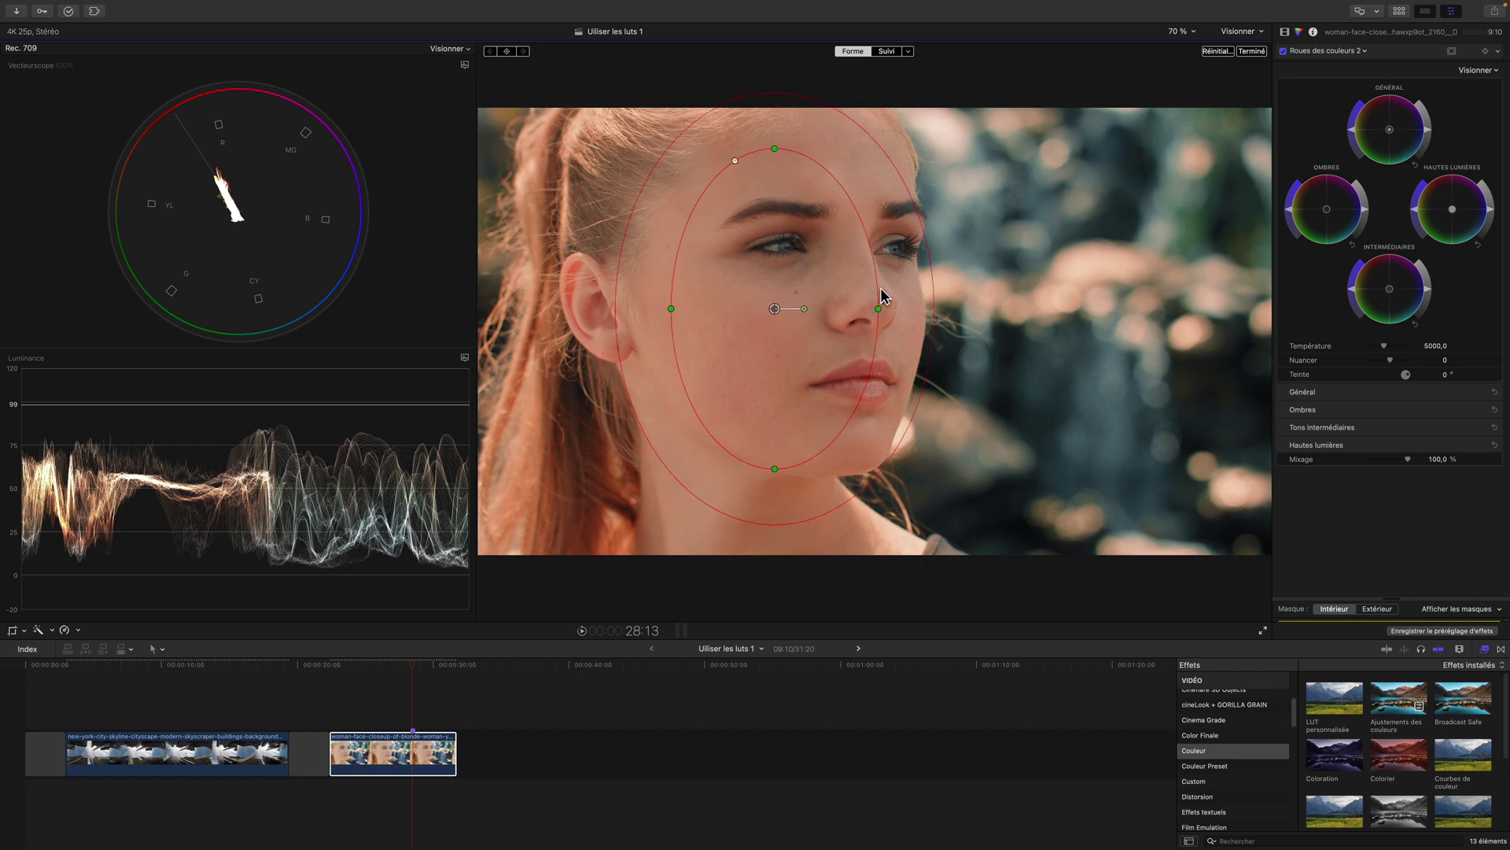
left_click(892, 52)
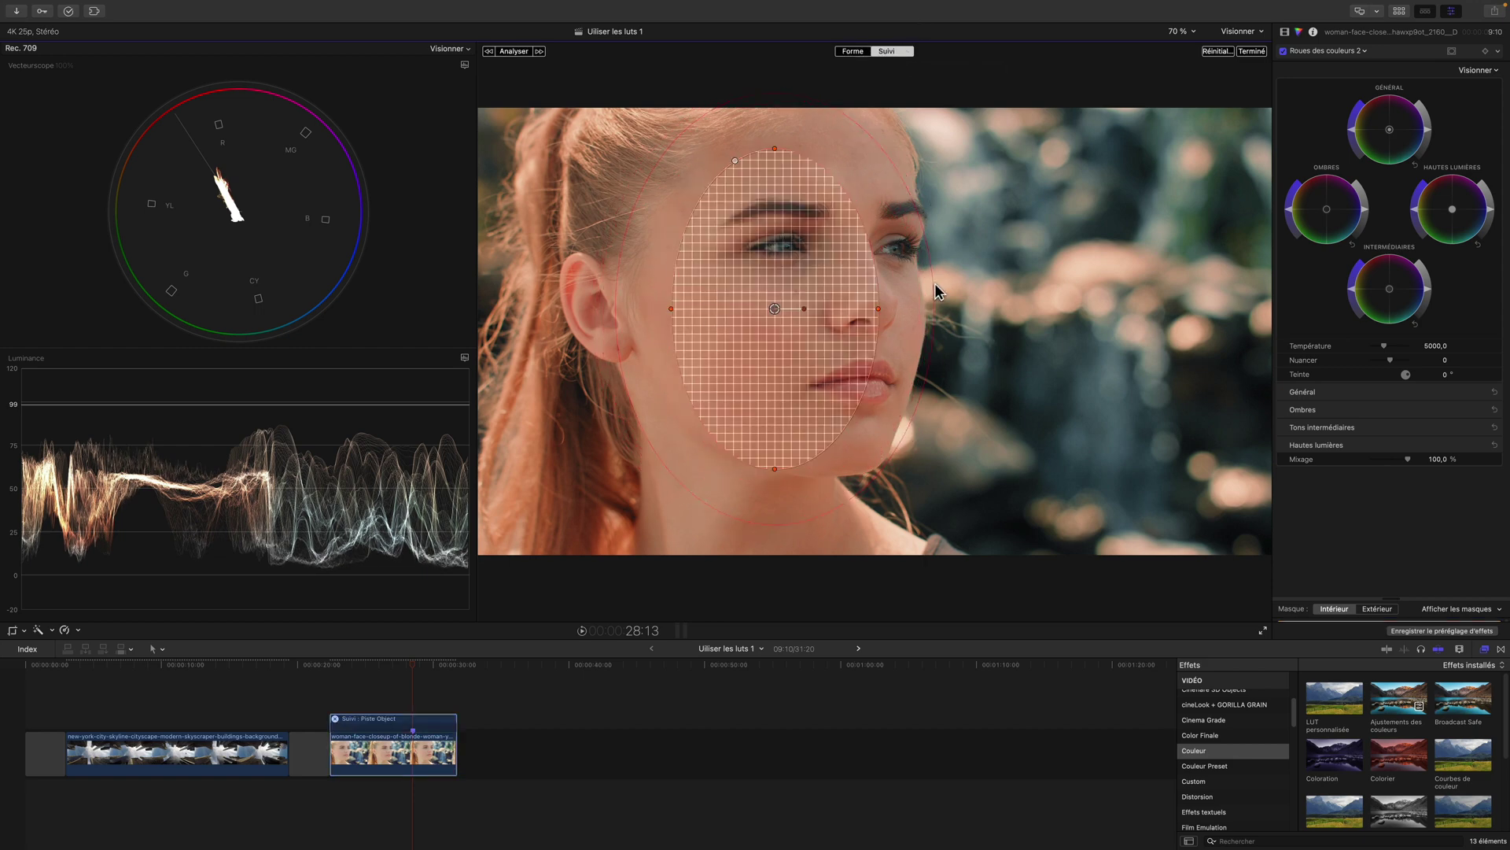
left_click(511, 52)
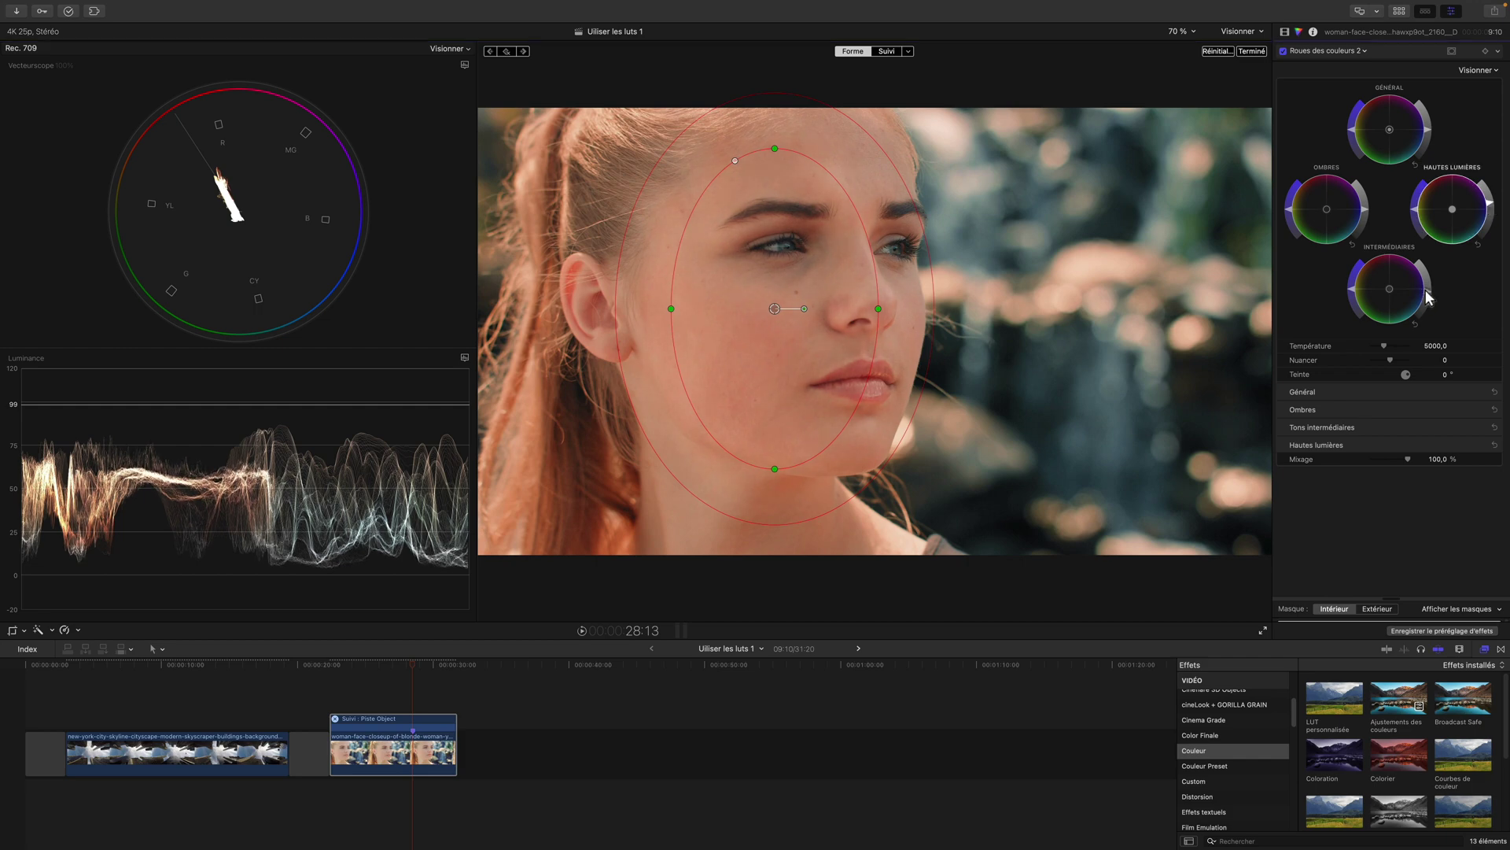
- Raise the highlights and slightly lower the midtones inside the face mask, comparing the image with the correction off and on
left_click_drag(1425, 291, 1426, 294)
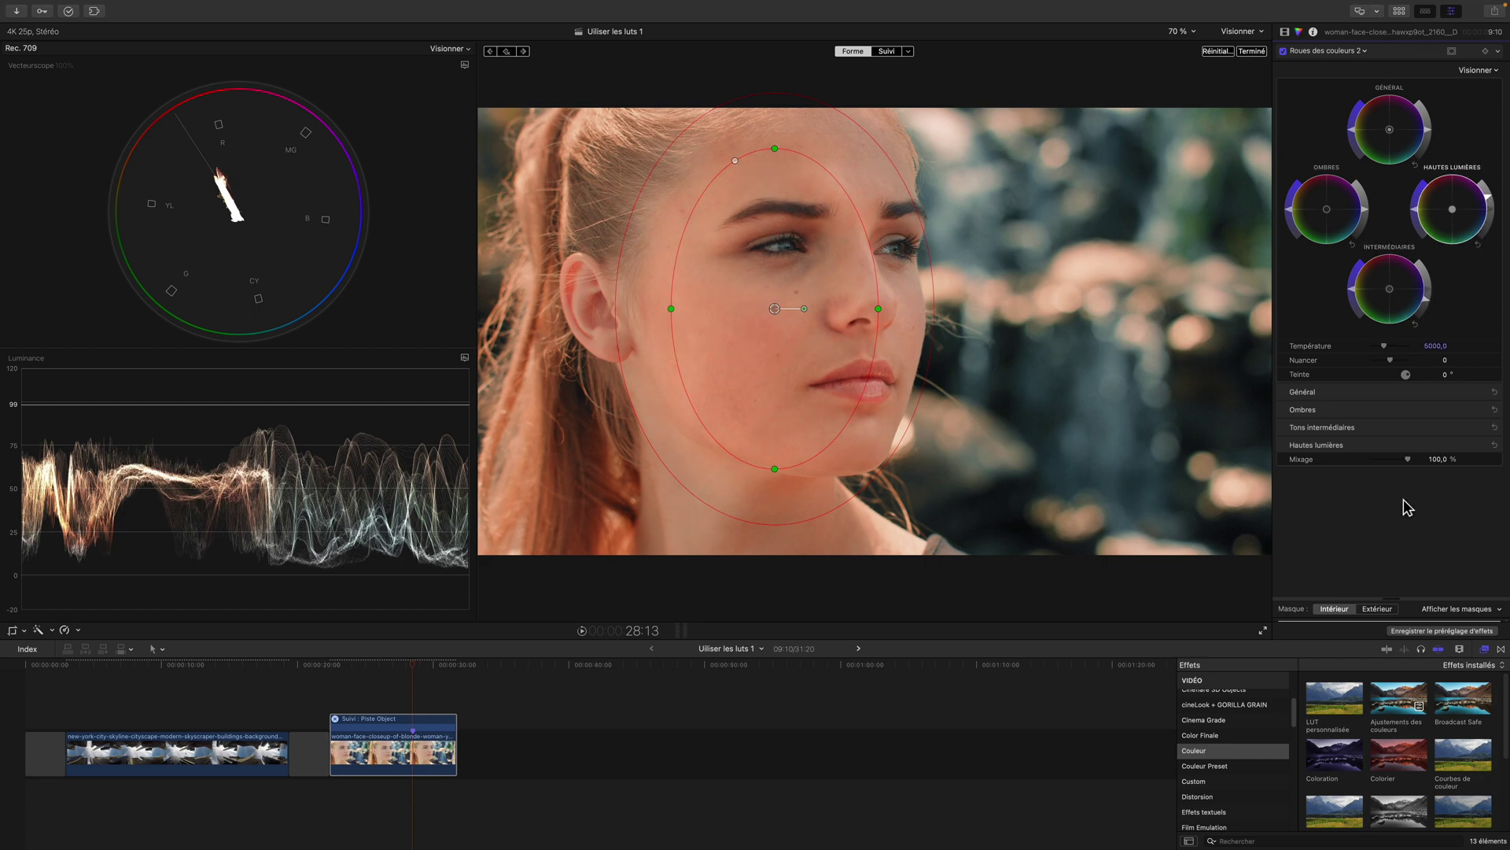
left_click(1283, 51)
left_click(1283, 51)
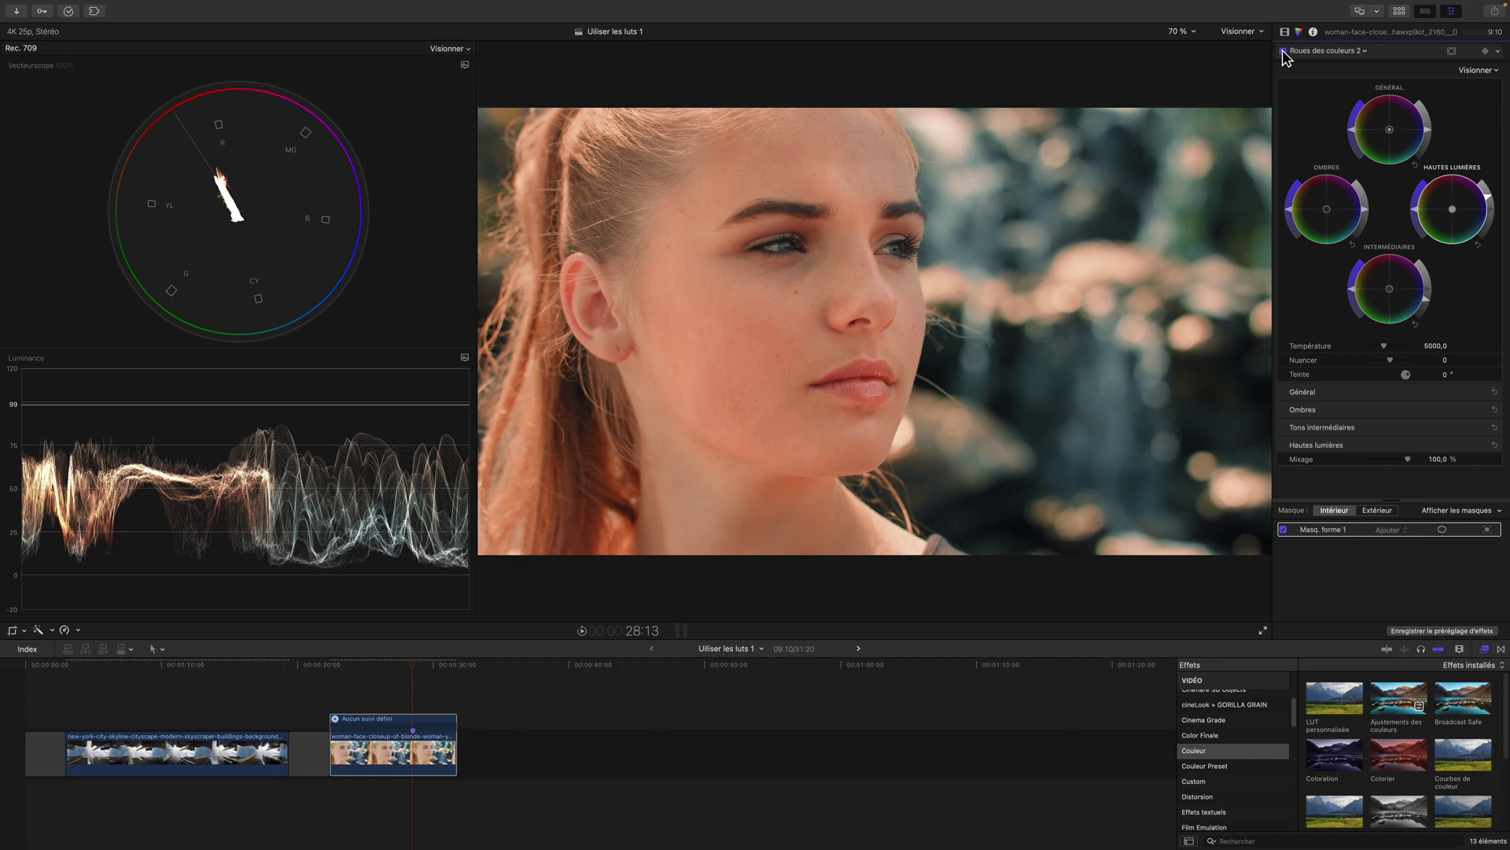
- Widen the face mask slightly and finish editing the mask
left_click(1442, 529)
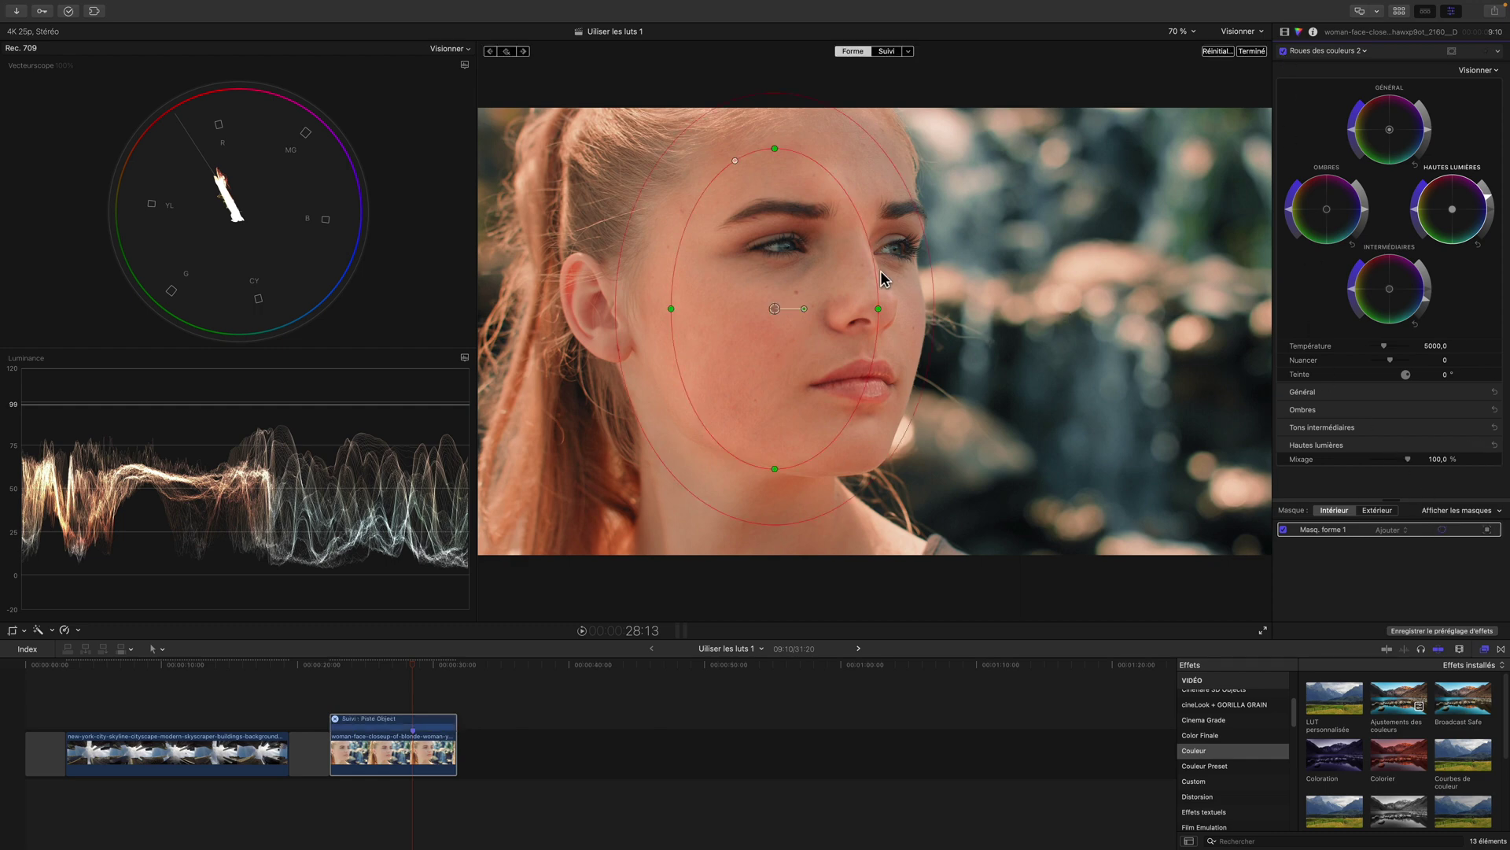
left_click_drag(879, 308, 892, 308)
left_click(1285, 31)
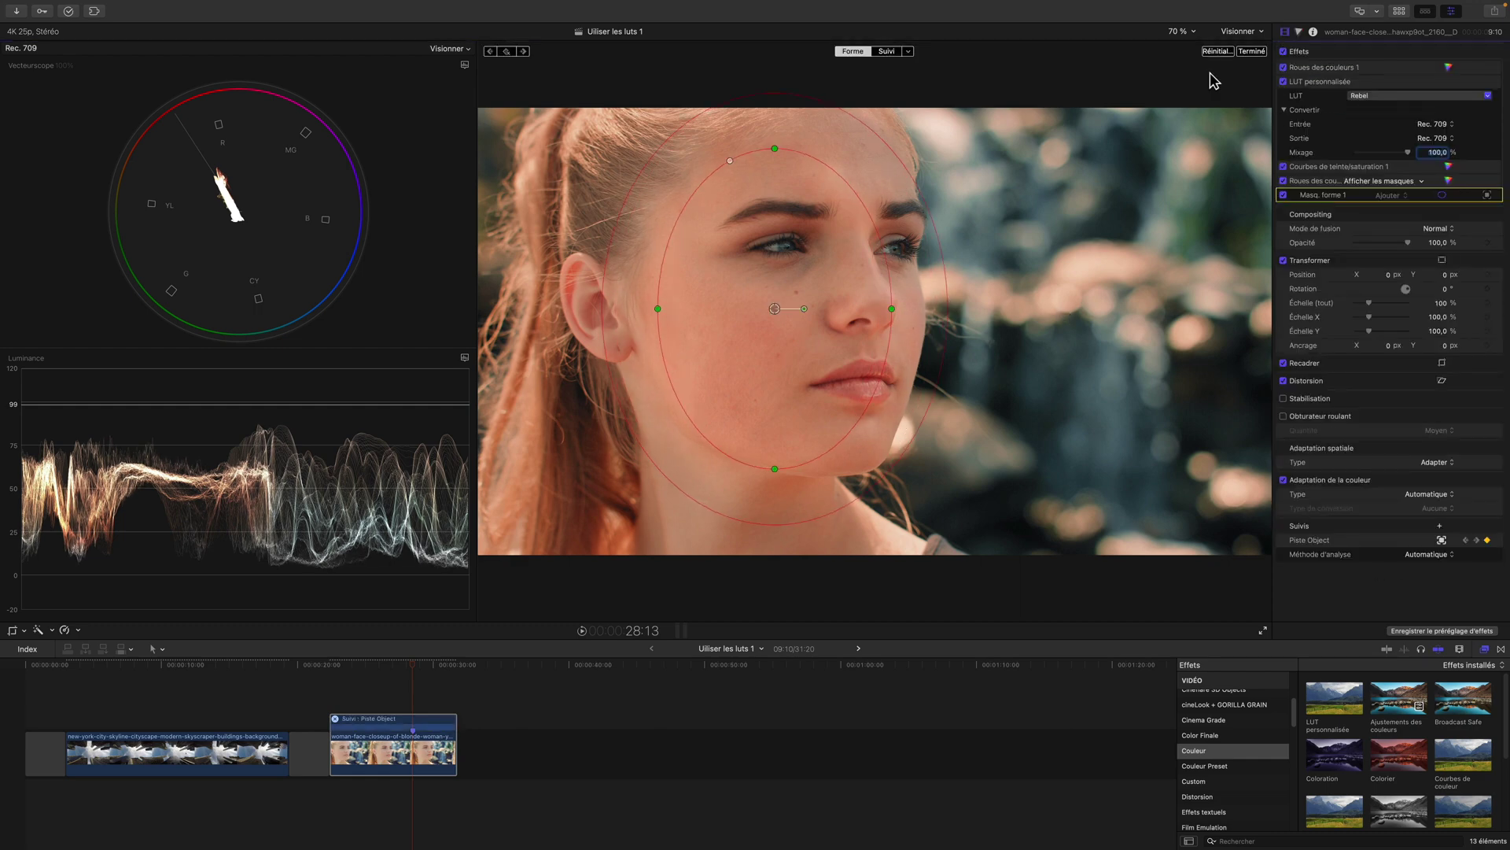
left_click(1252, 51)
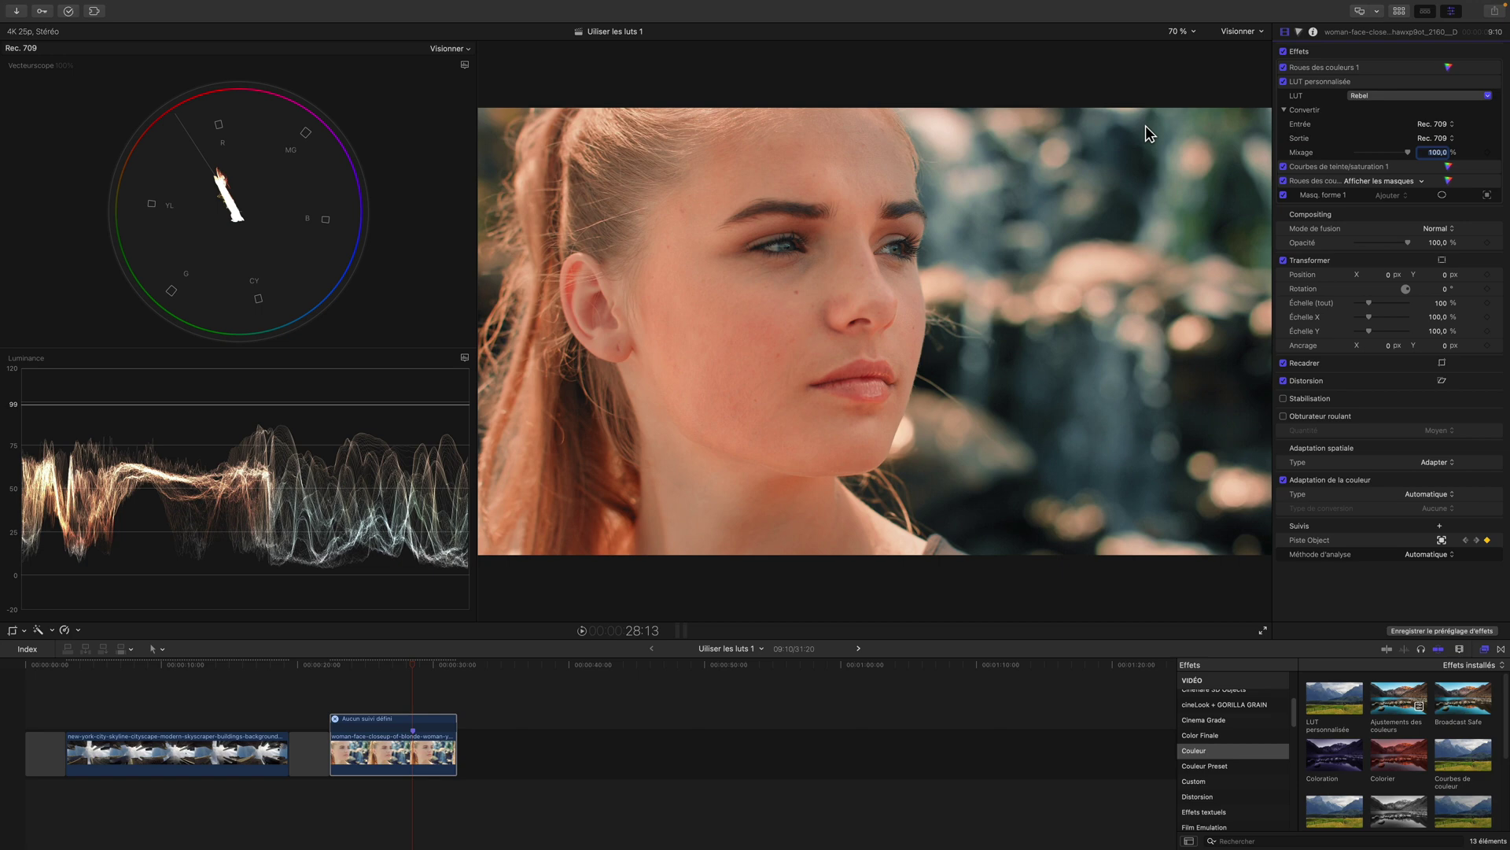
- Add a third colour wheels correction with a large, tilted shape mask covering the waterfall background beside the face
left_click(1300, 32)
left_click(1326, 50)
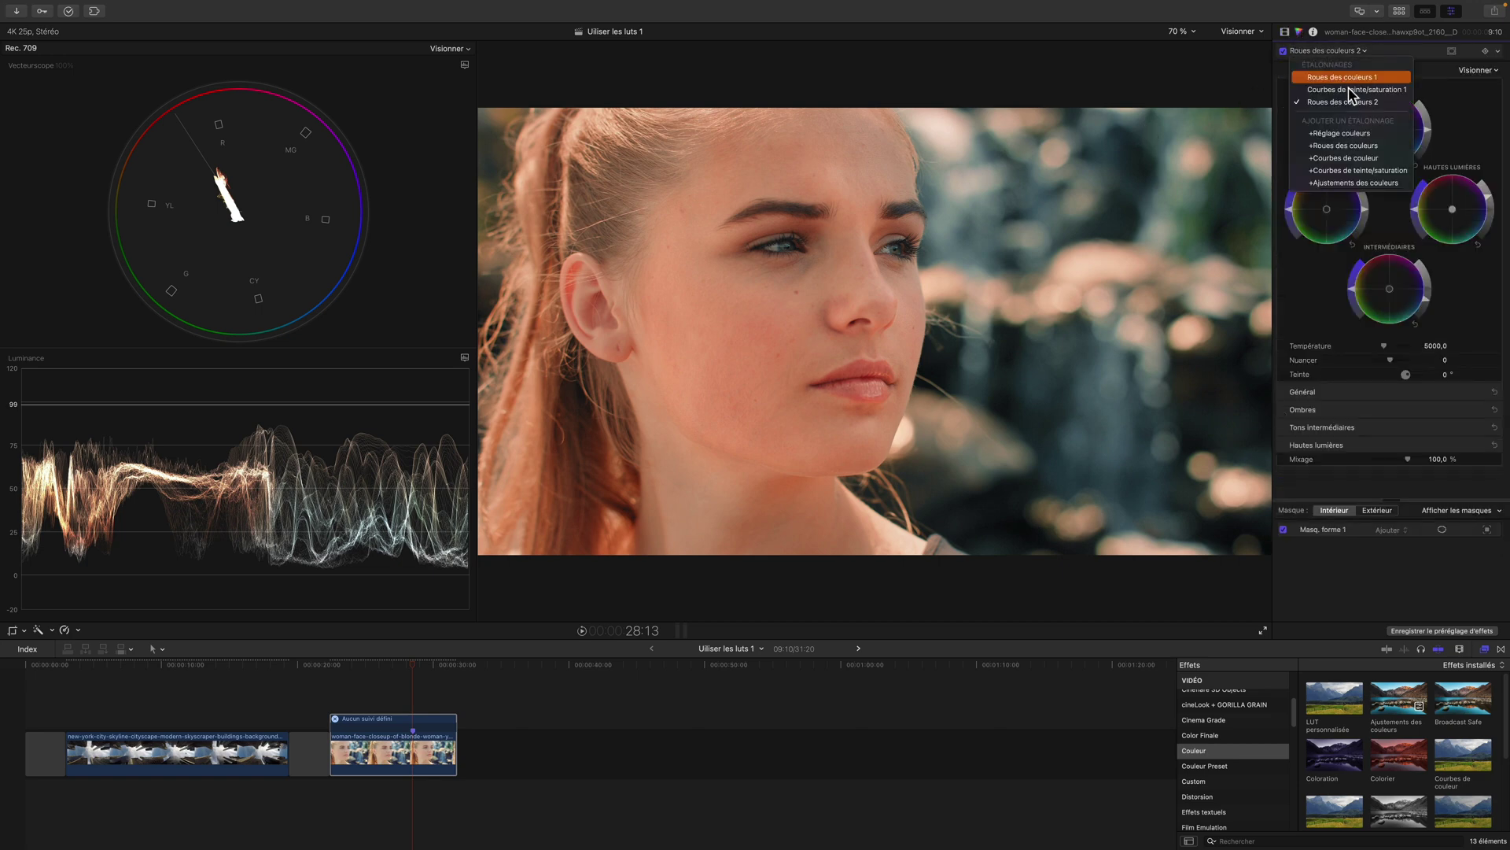
left_click(1357, 146)
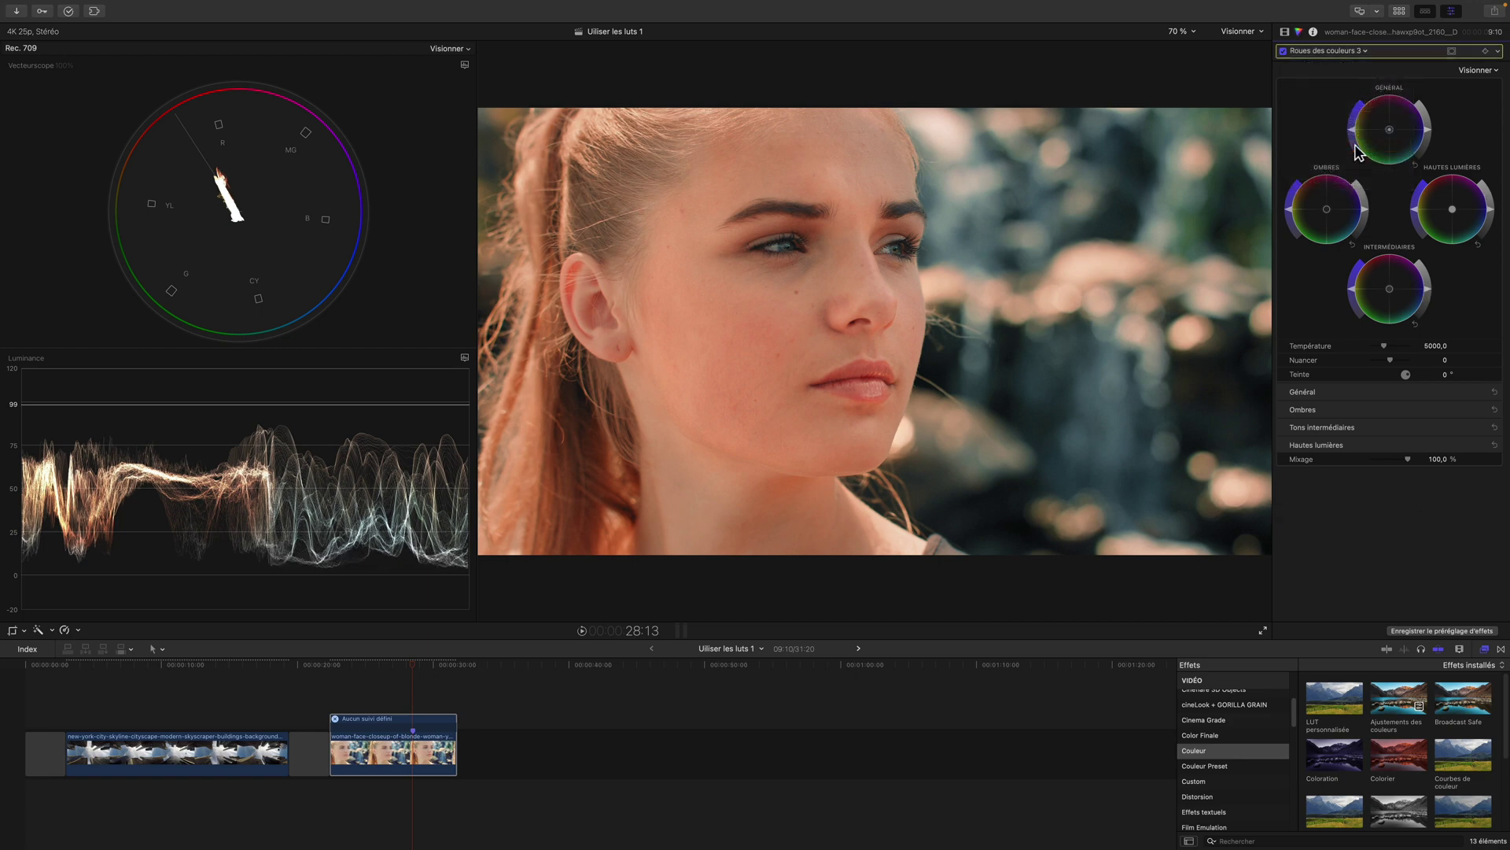
left_click(1452, 51)
left_click(1430, 61)
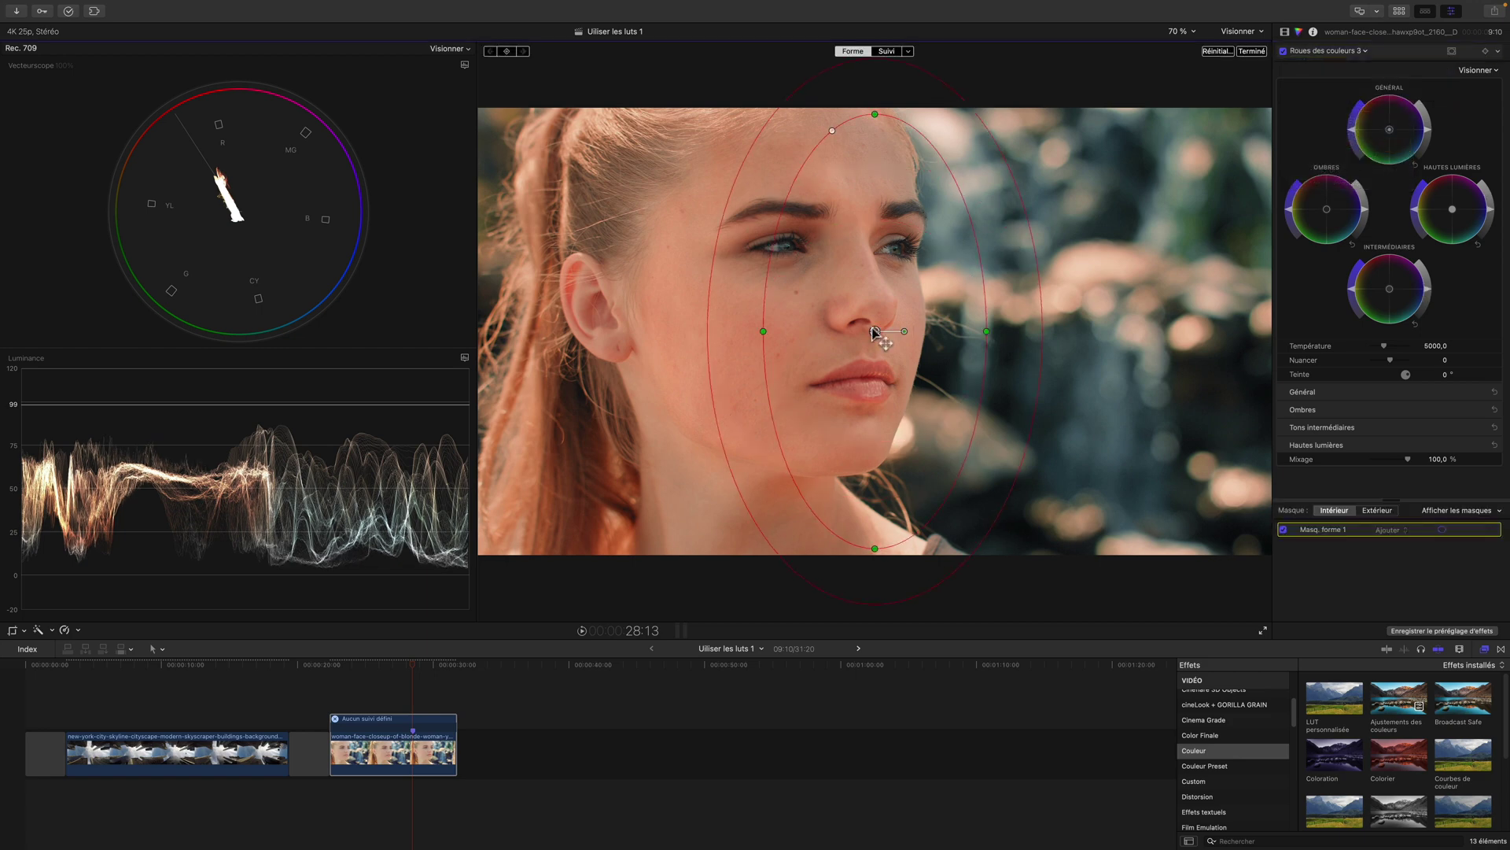
left_click_drag(877, 324, 1221, 238)
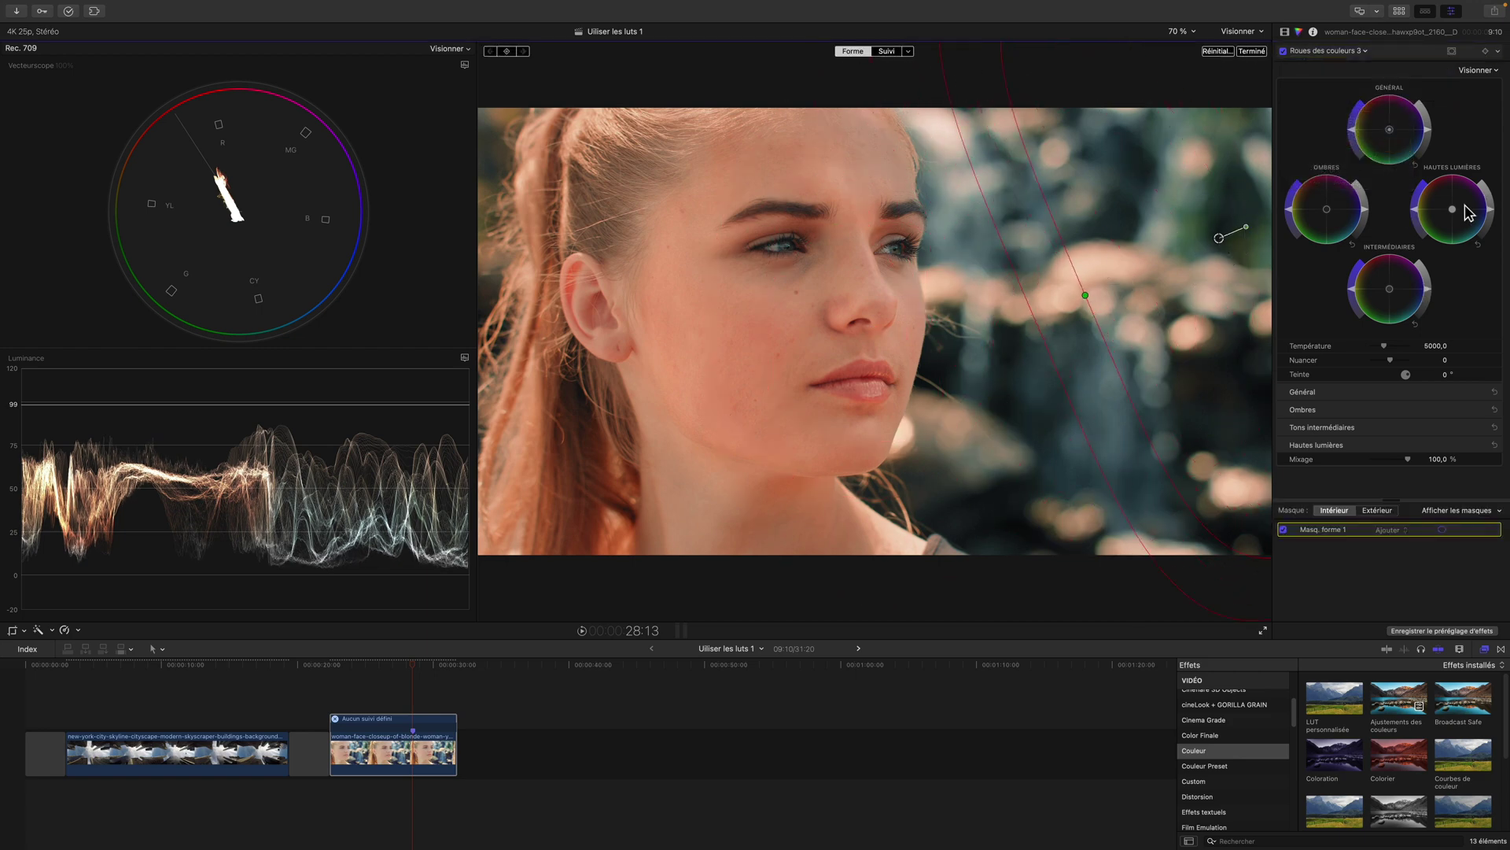
- Darken the masked background by lowering its highlights, and extend the mask slightly closer to the face
left_click_drag(1492, 214, 1488, 230)
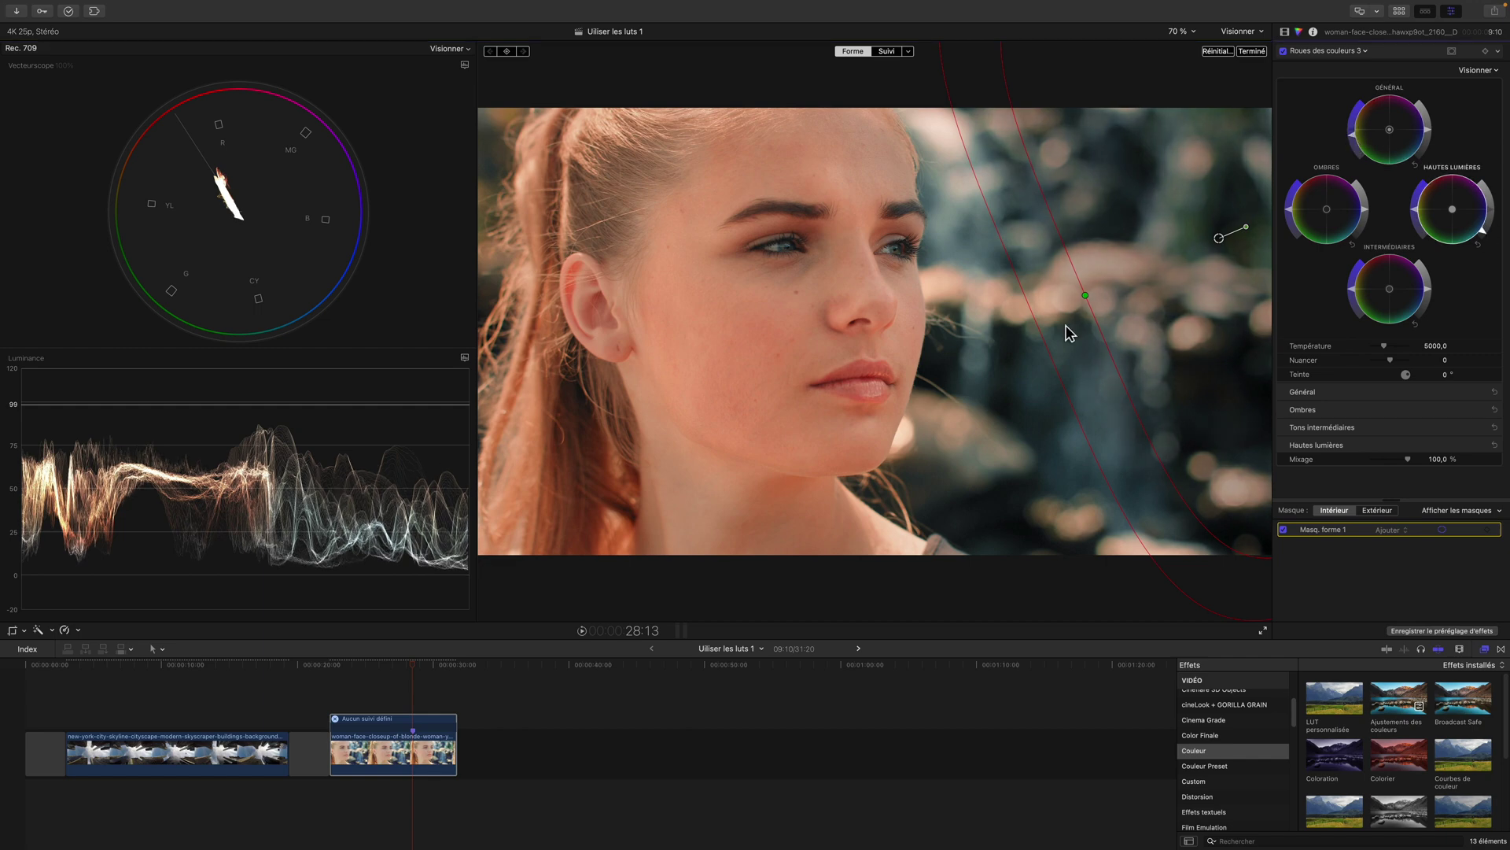
mouse_move(1067, 328)
left_mouse_down()
mouse_move(1079, 307)
mouse_move(1050, 305)
mouse_move(1070, 342)
mouse_move(1062, 325)
left_mouse_up()
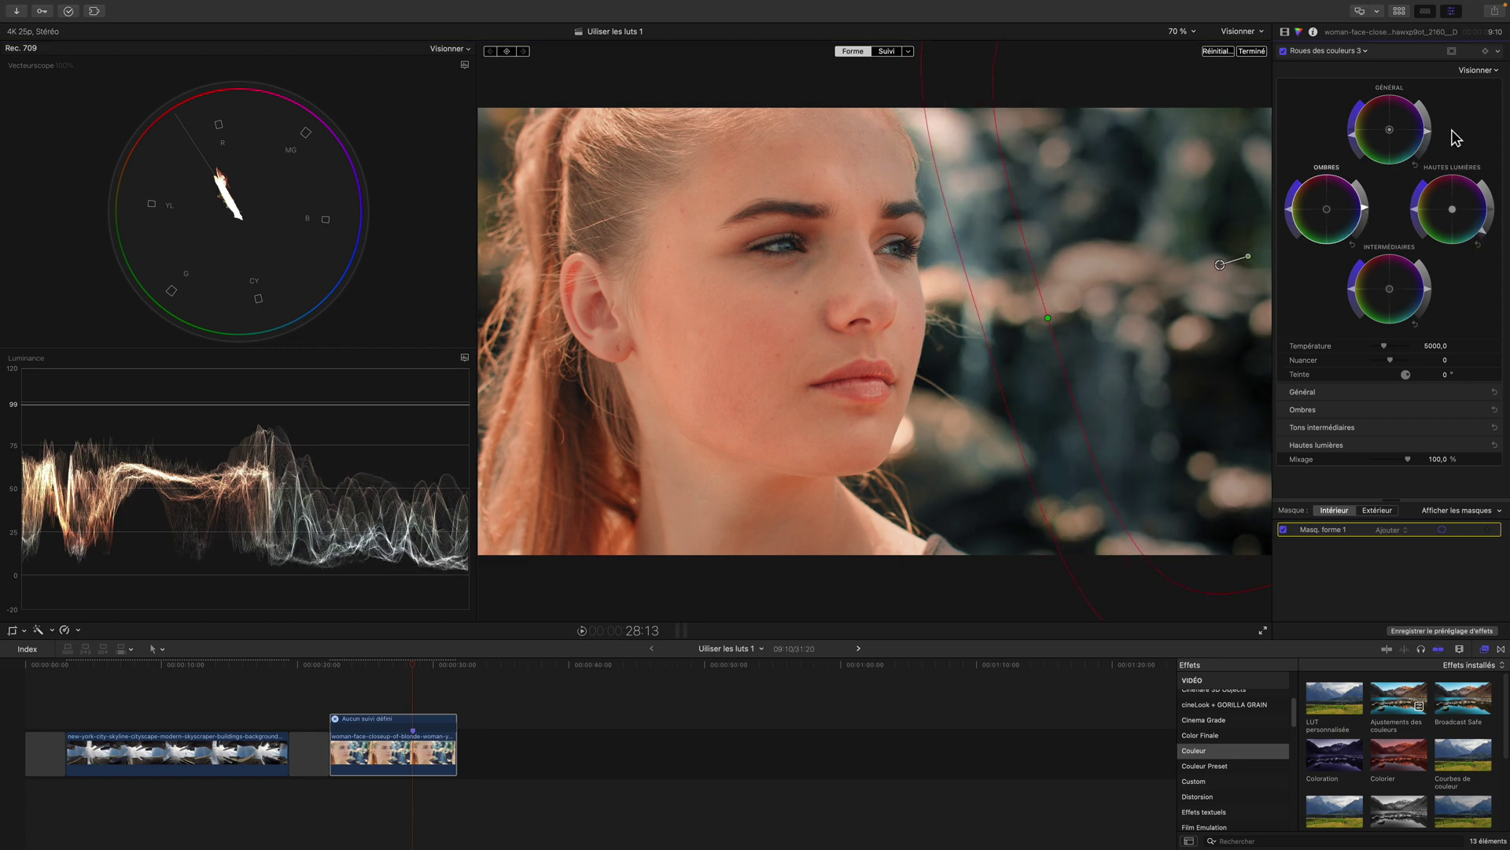
left_click(1428, 130)
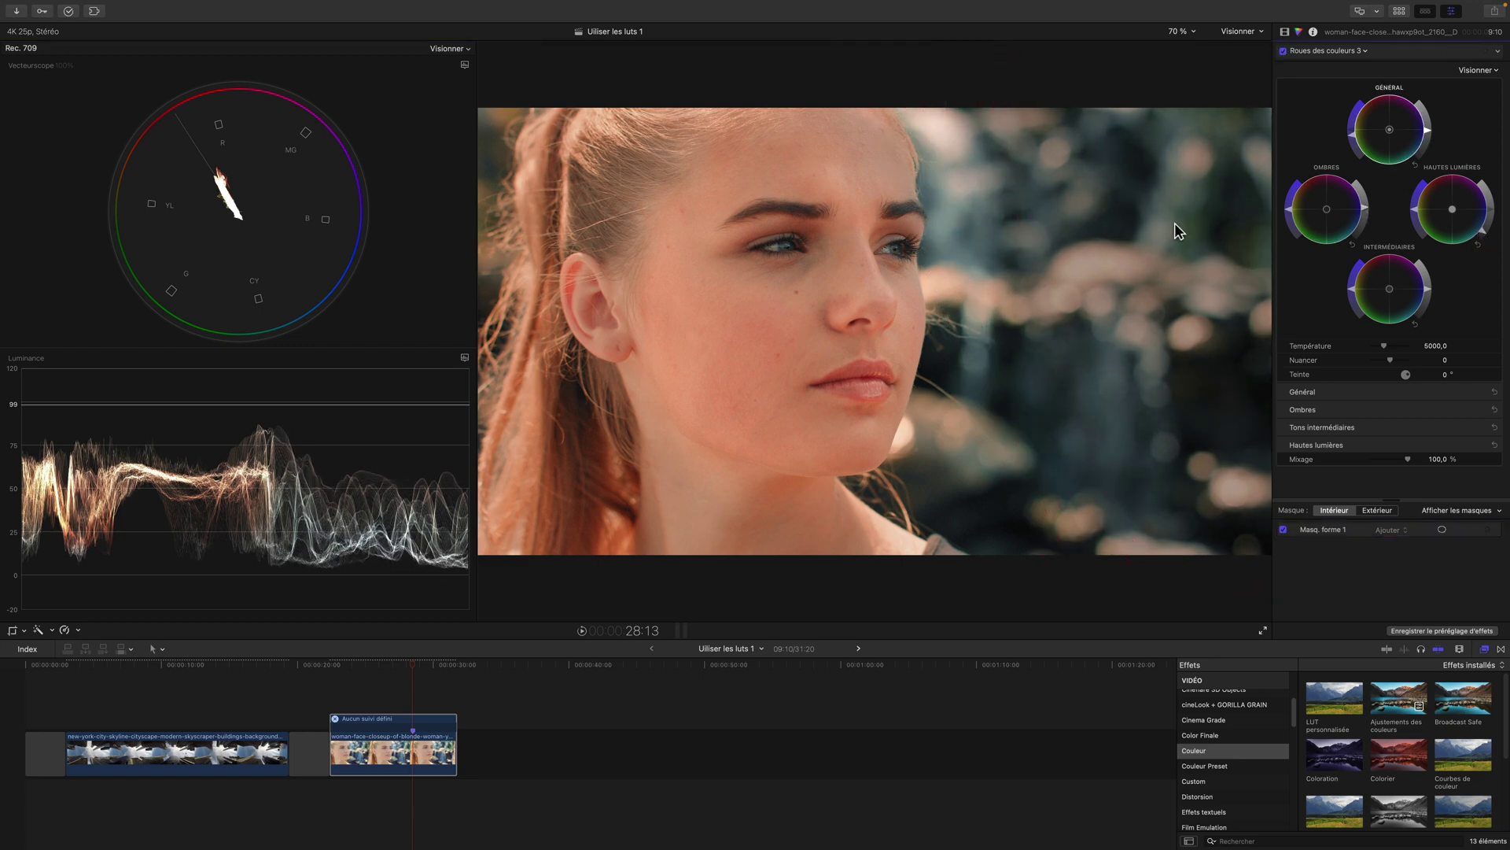
- Compare the portrait with the background correction off and on, and with all effects off and on
left_click(1283, 51)
left_click(1283, 51)
left_click(1284, 31)
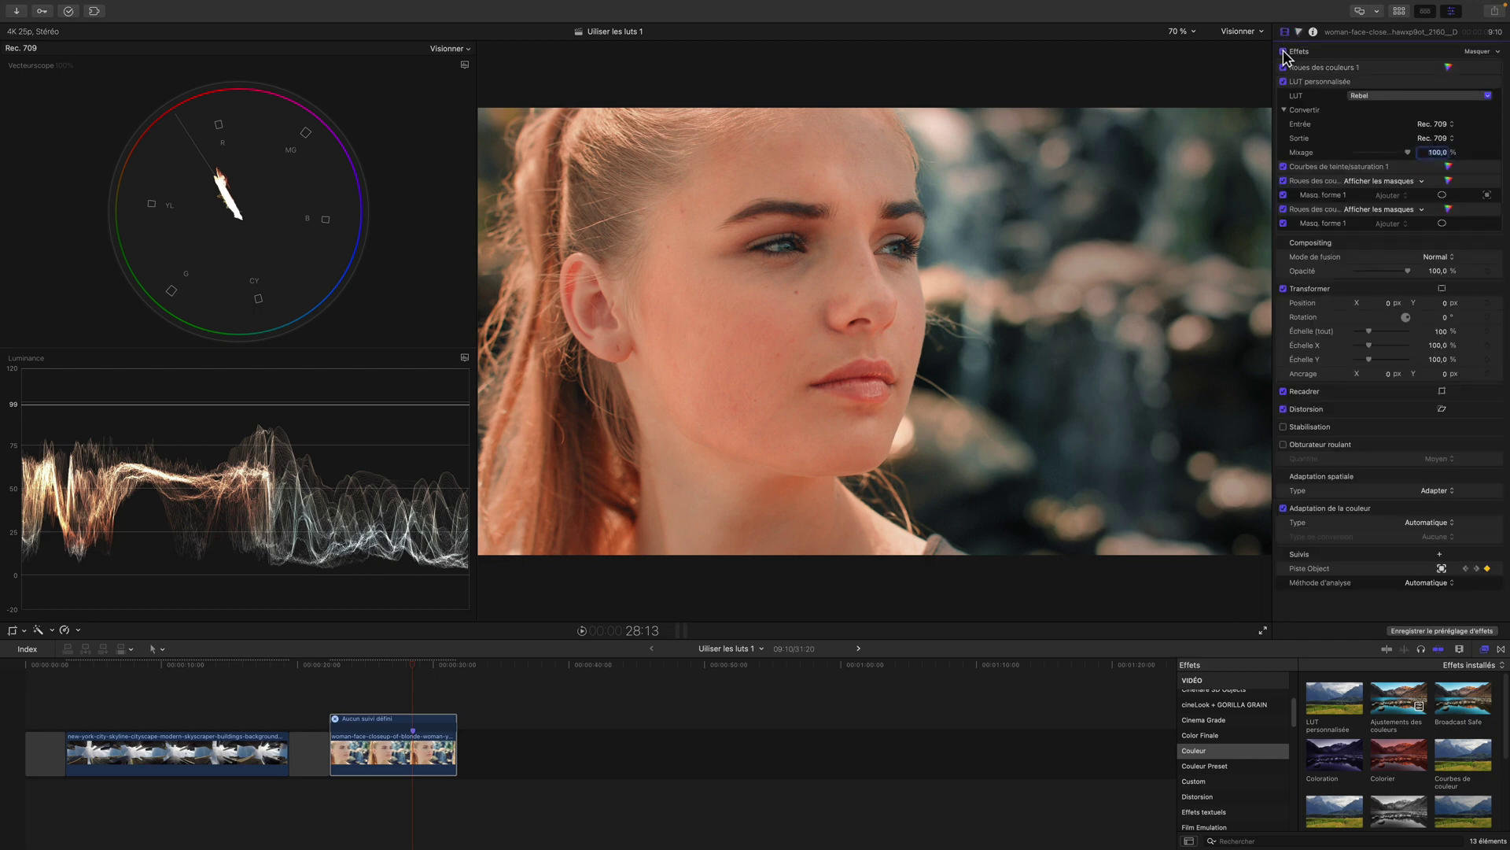
left_click(1284, 51)
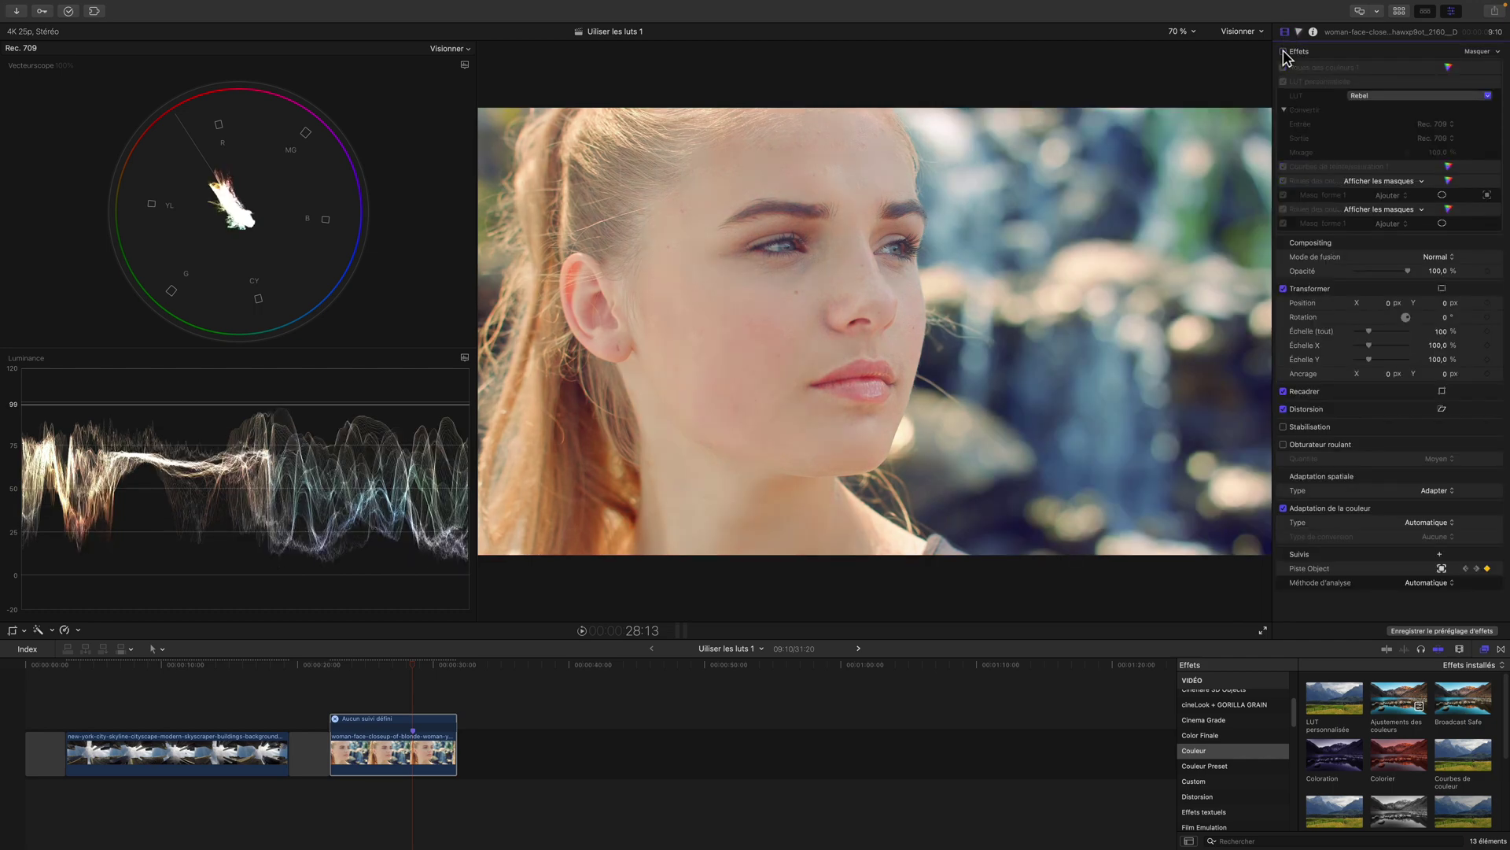
left_click(1283, 51)
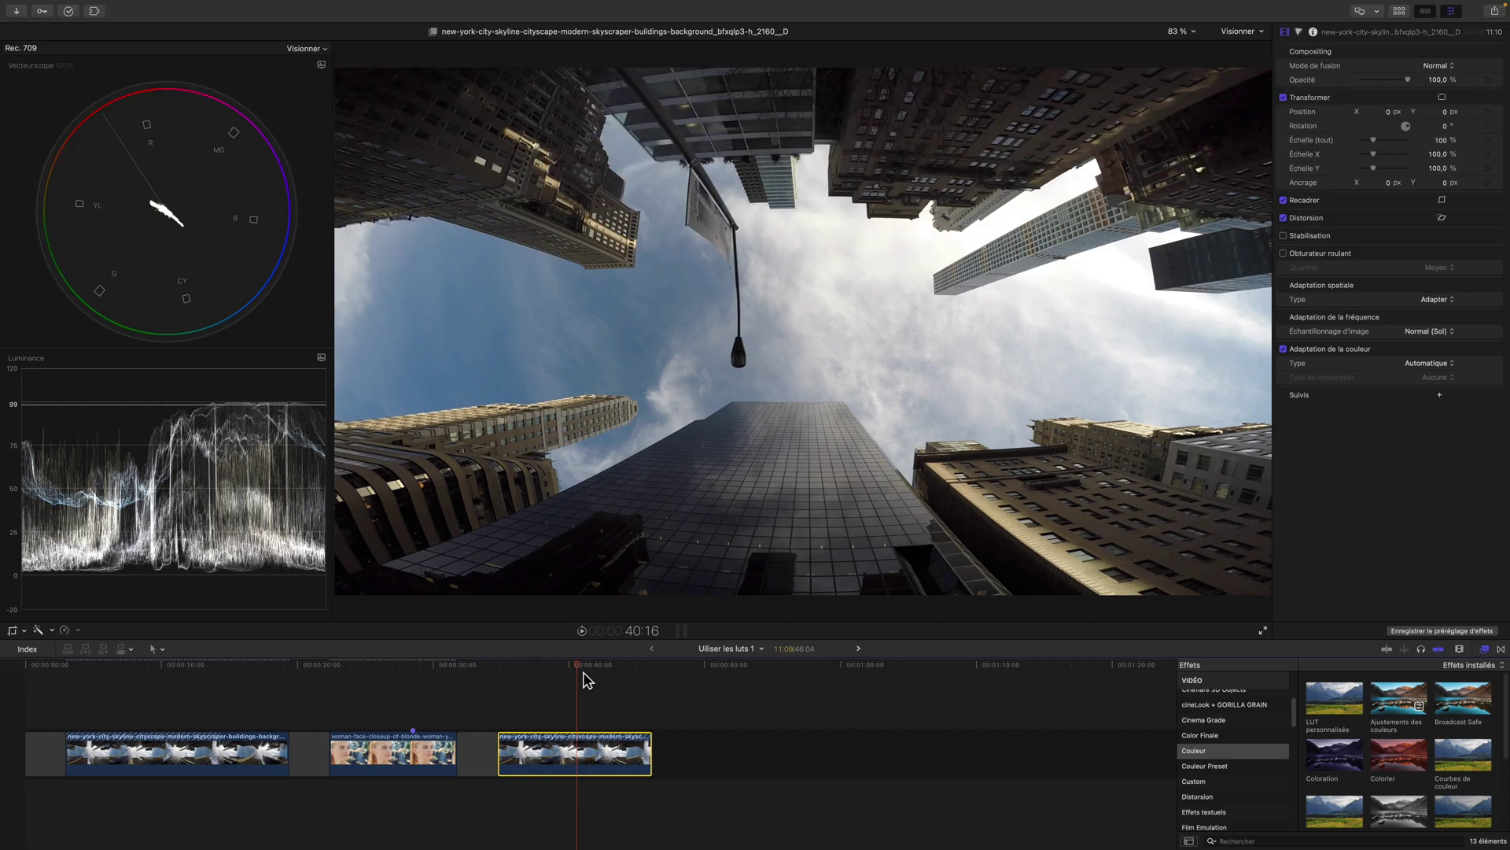
- Apply a colour wheels correction followed by a Custom LUT effect to the third timeline clip, the ungraded skyline
left_click(584, 665)
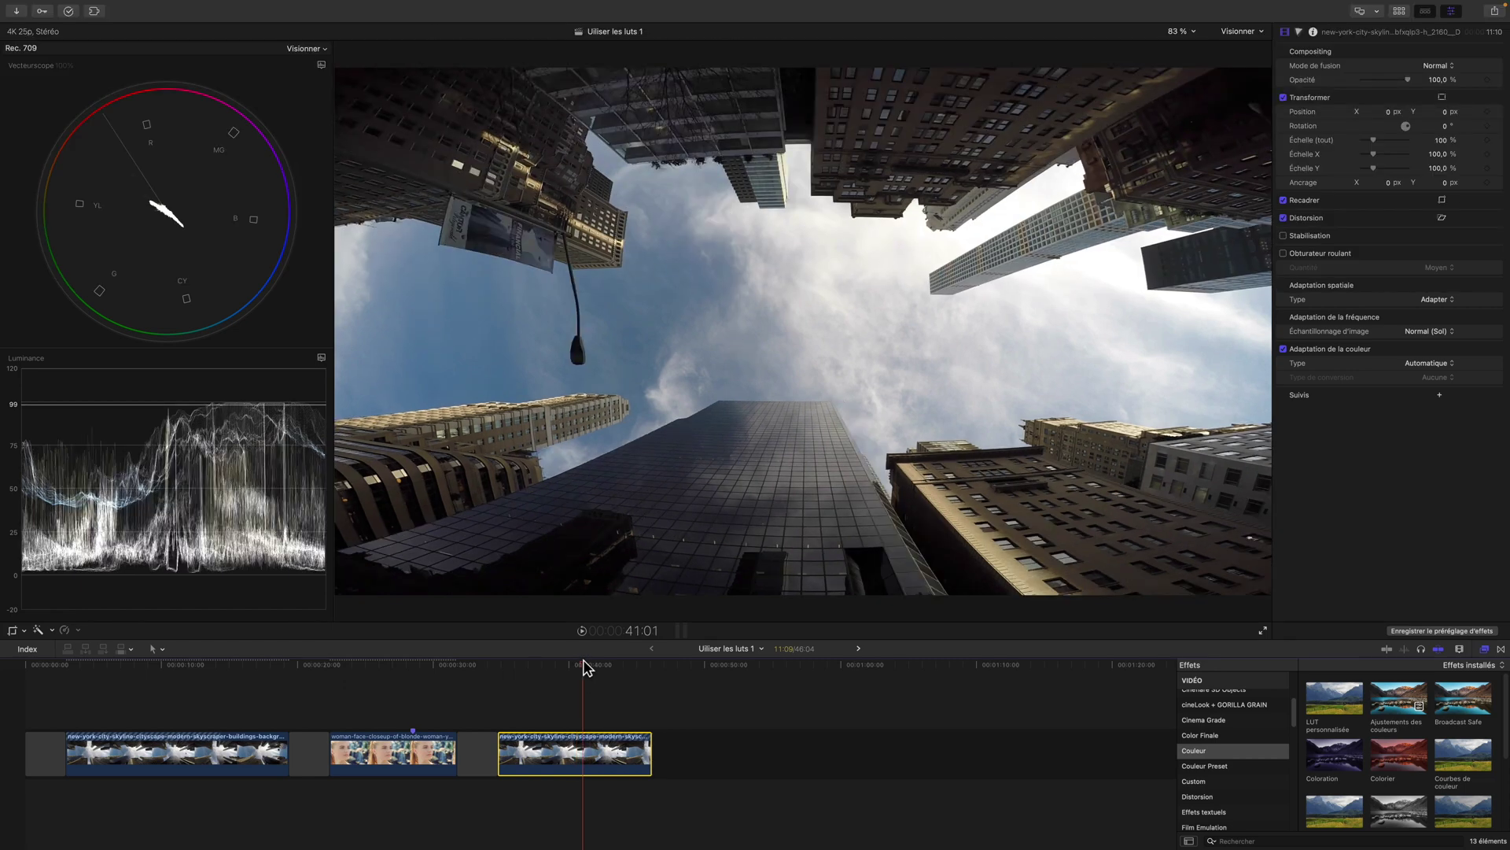
left_click(1335, 698)
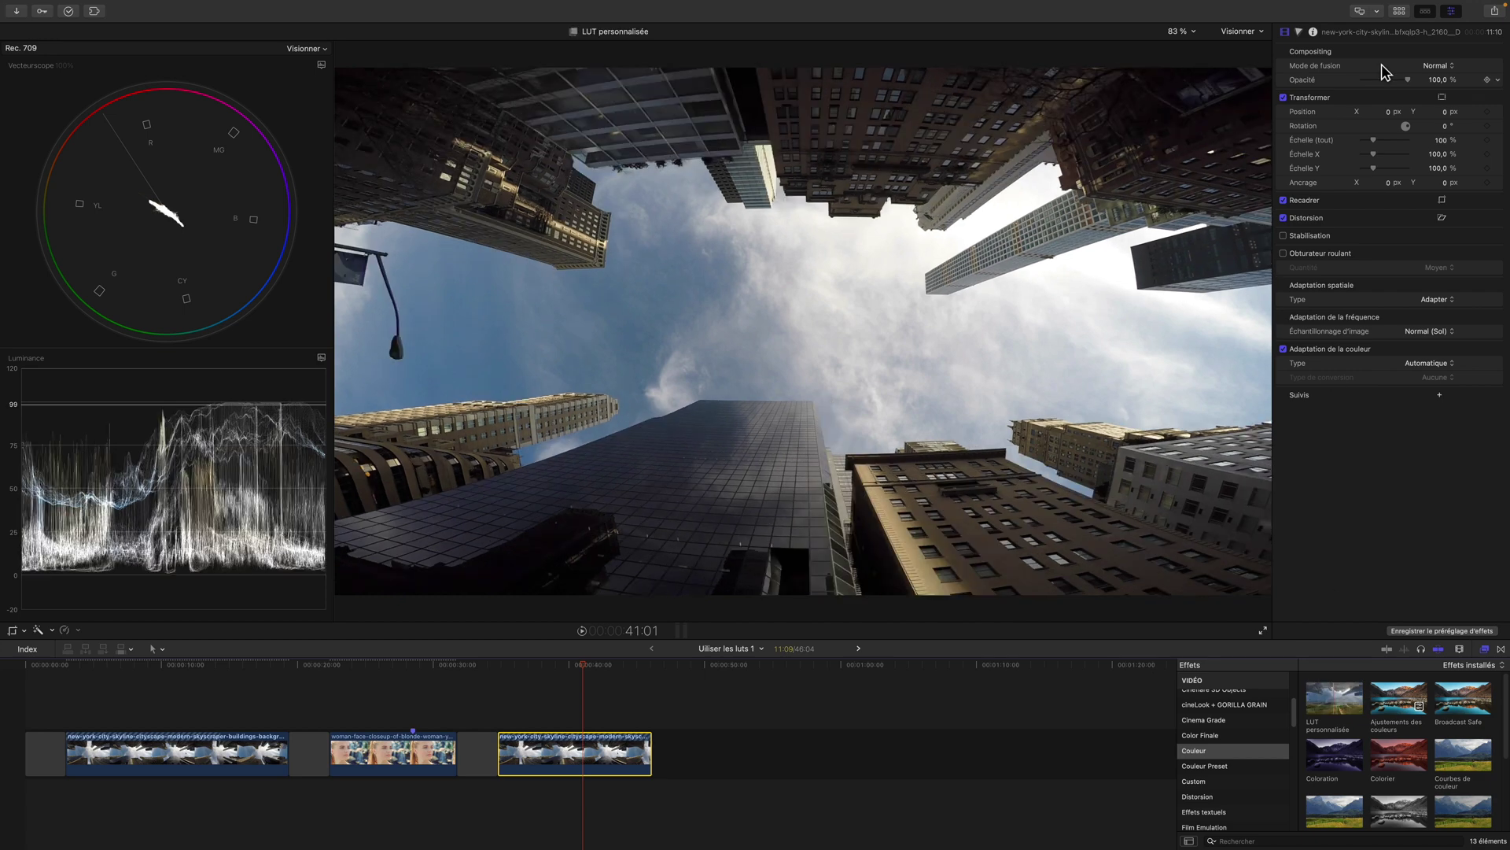
left_click(1299, 31)
left_click(1321, 51)
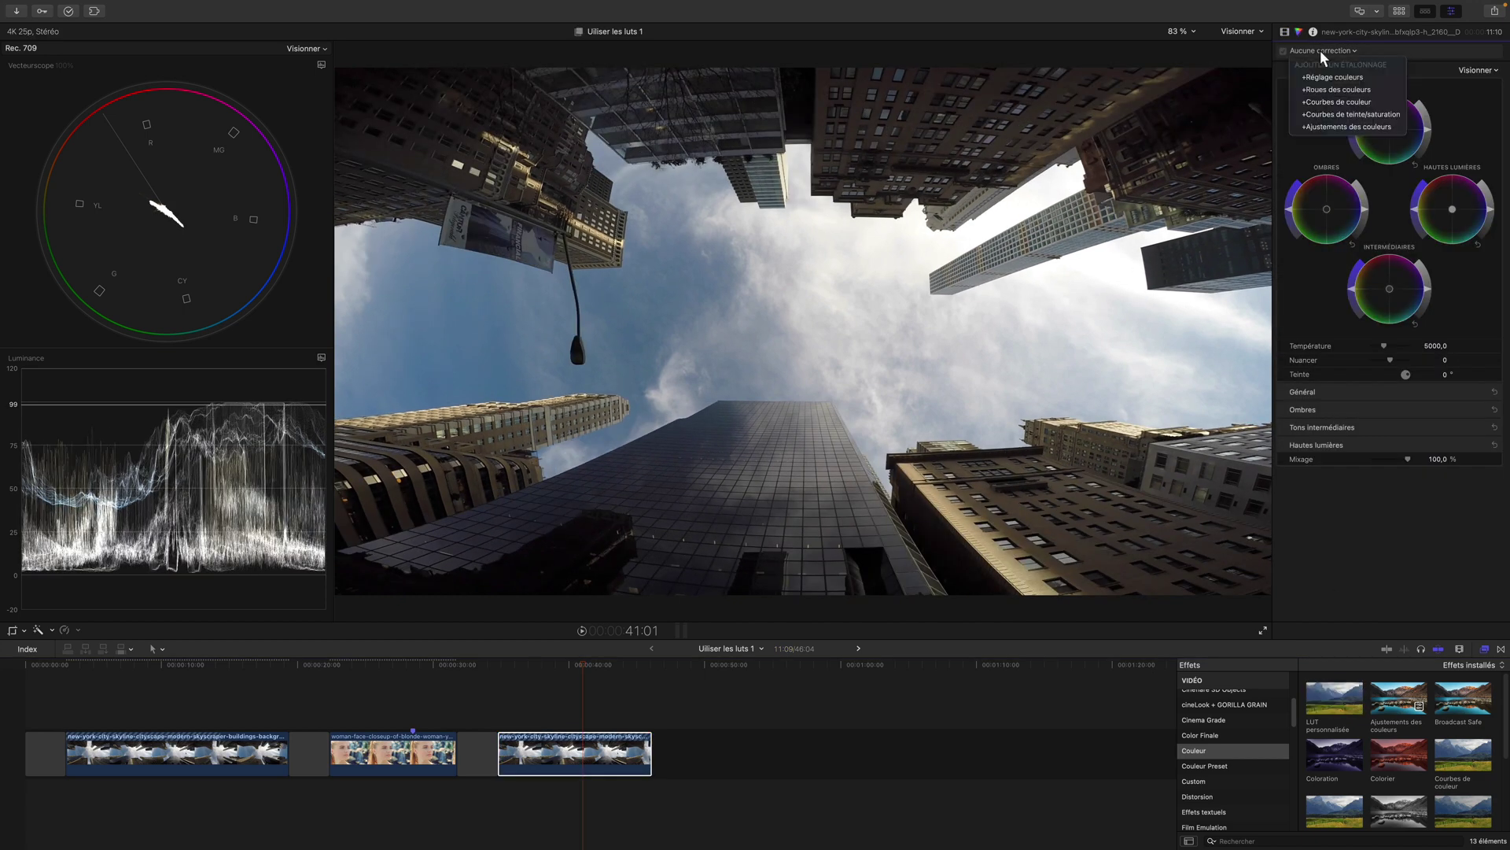
left_click(1347, 88)
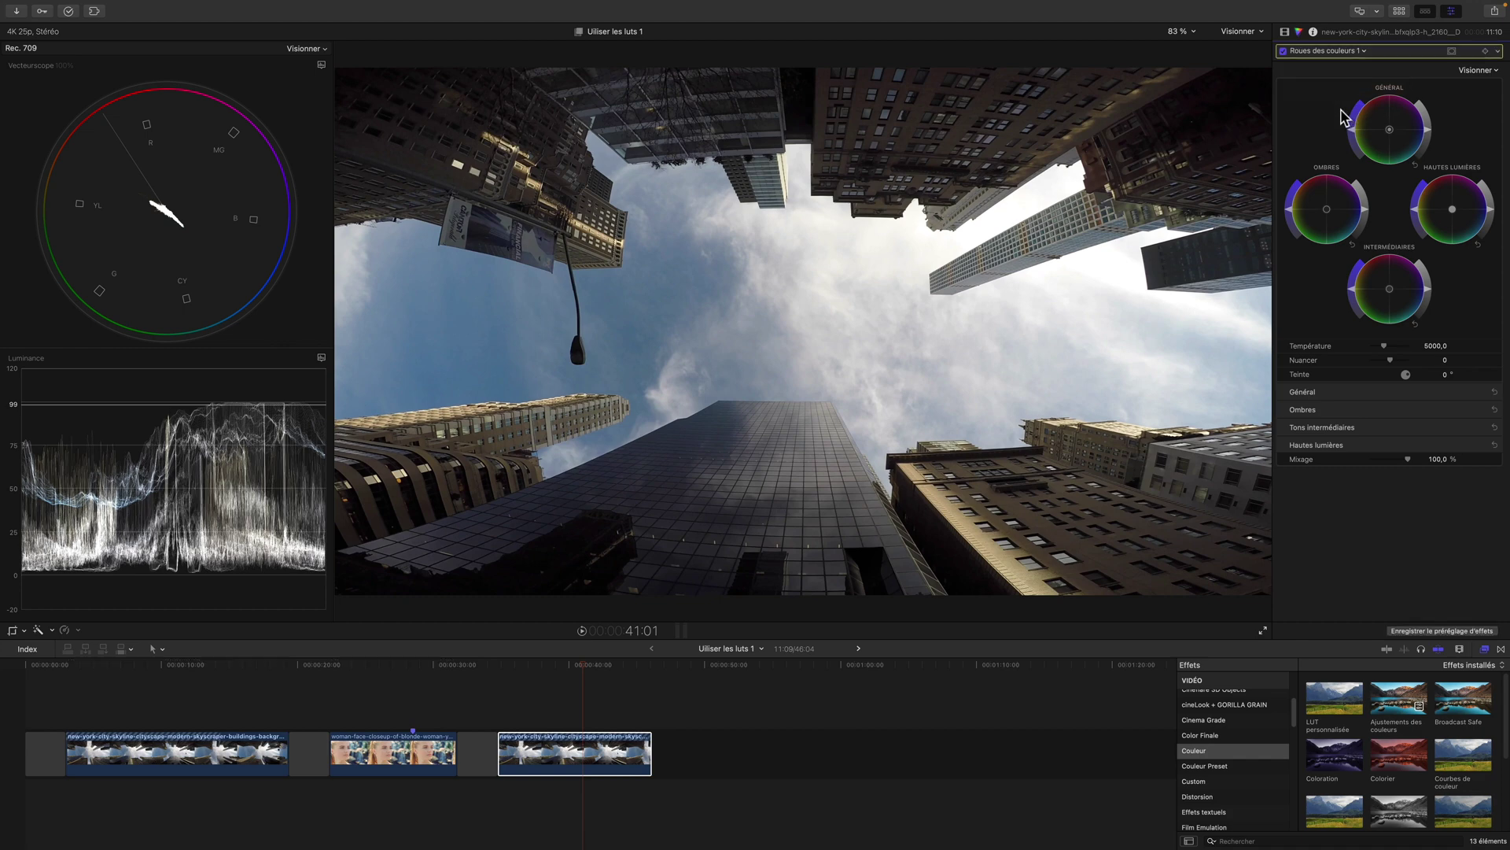
left_click(1285, 32)
left_click_drag(1342, 707, 617, 785)
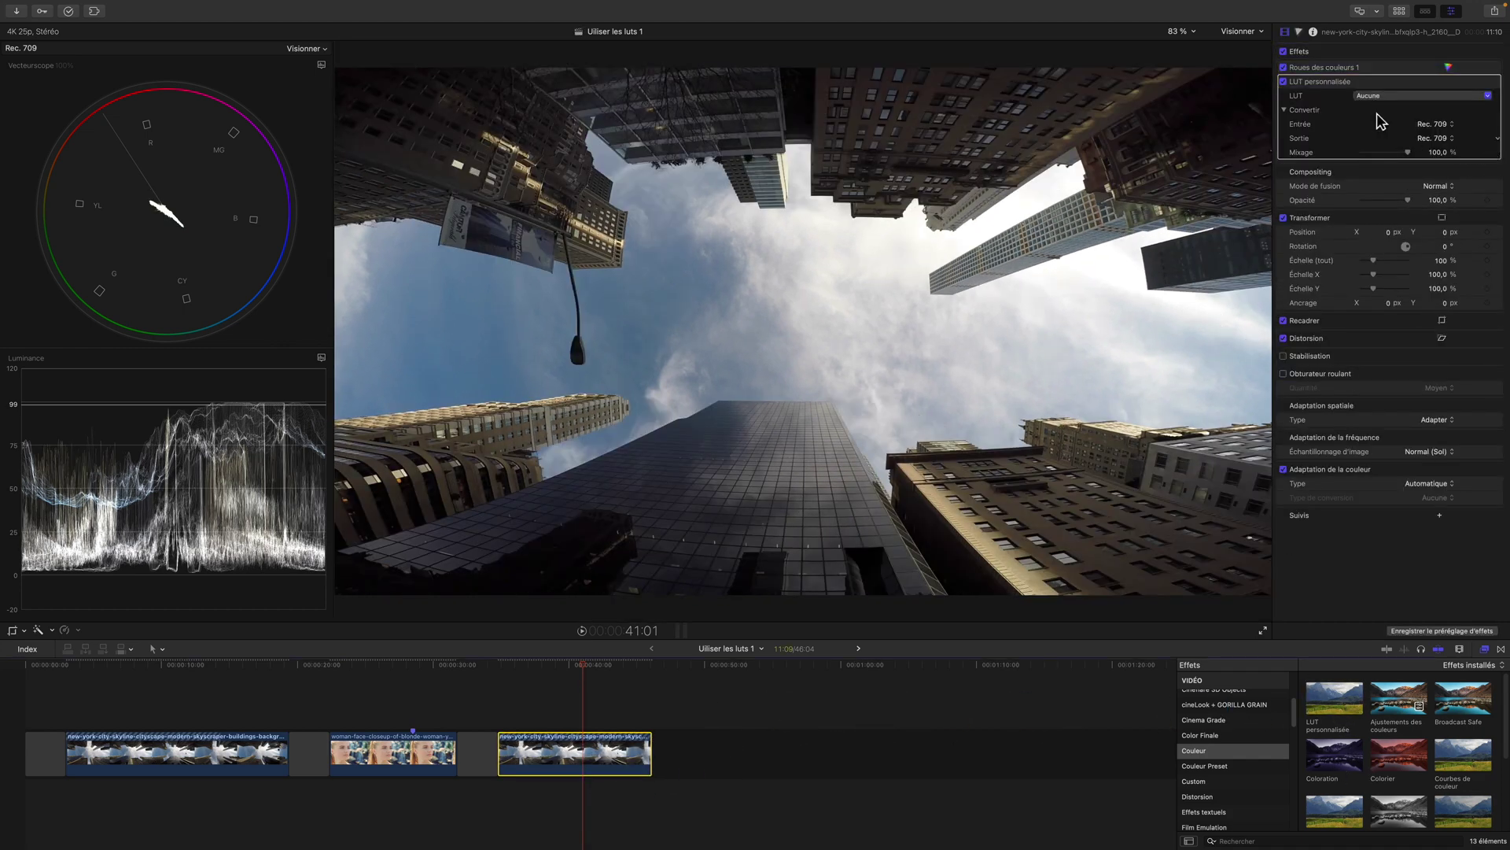
- Look through the KUT LUTs Pack V1 looks offered by the skyline clip's Custom LUT effect
left_click(1401, 98)
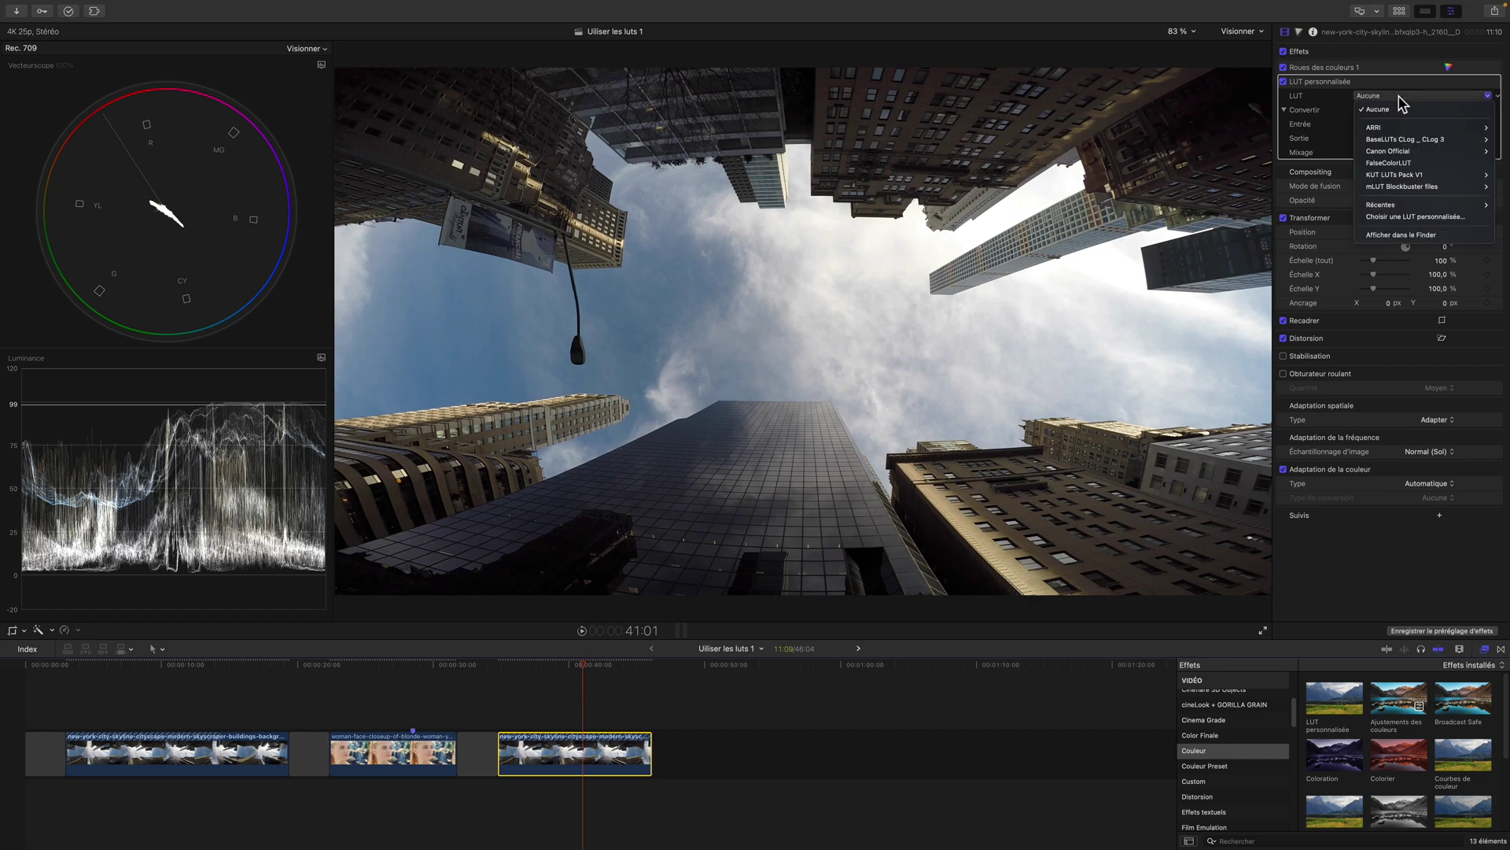
mouse_move(1392, 174)
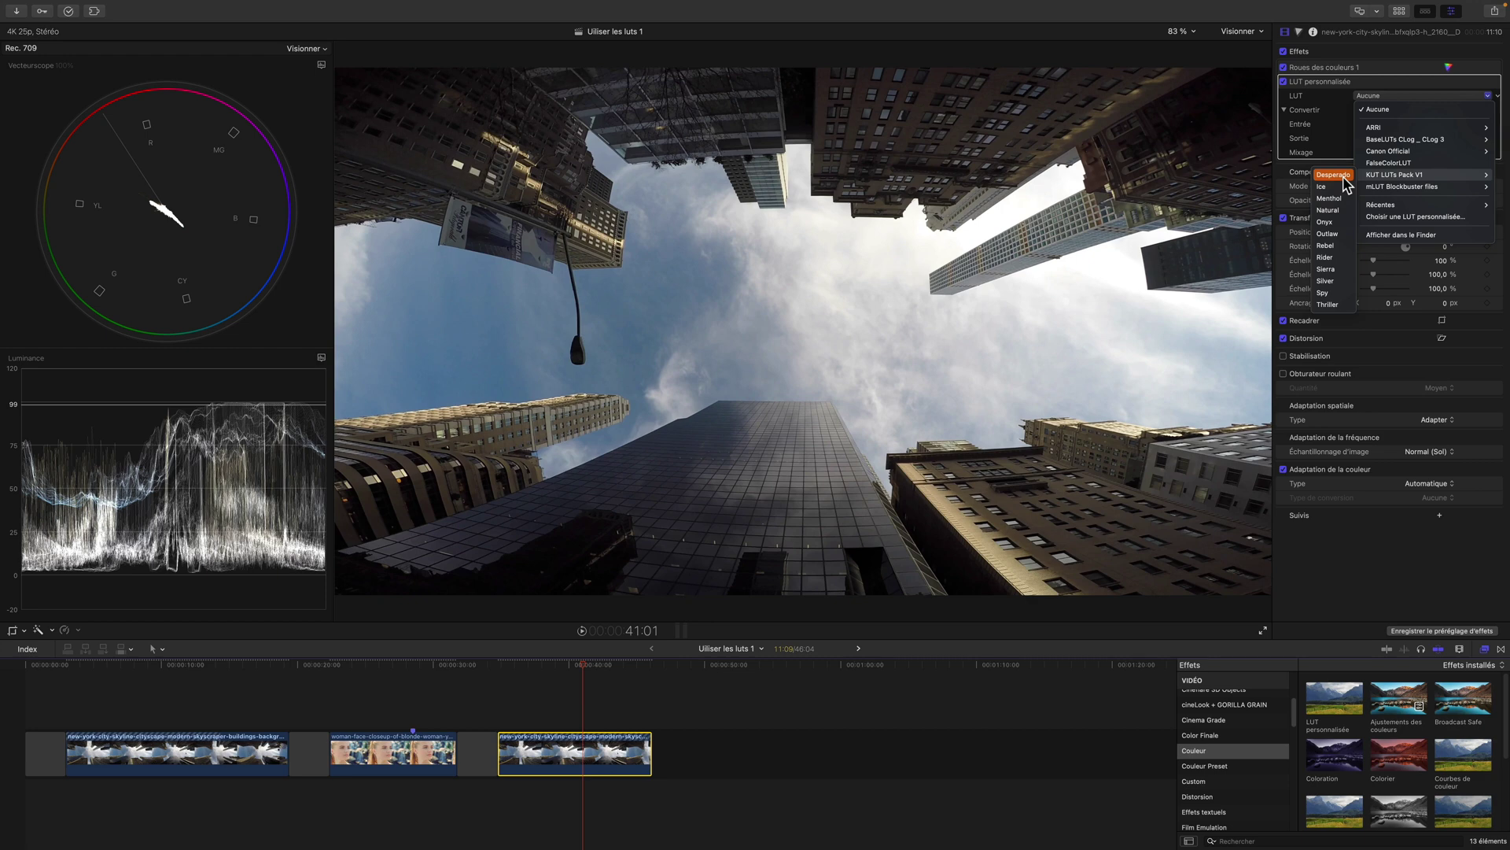
left_click(1380, 85)
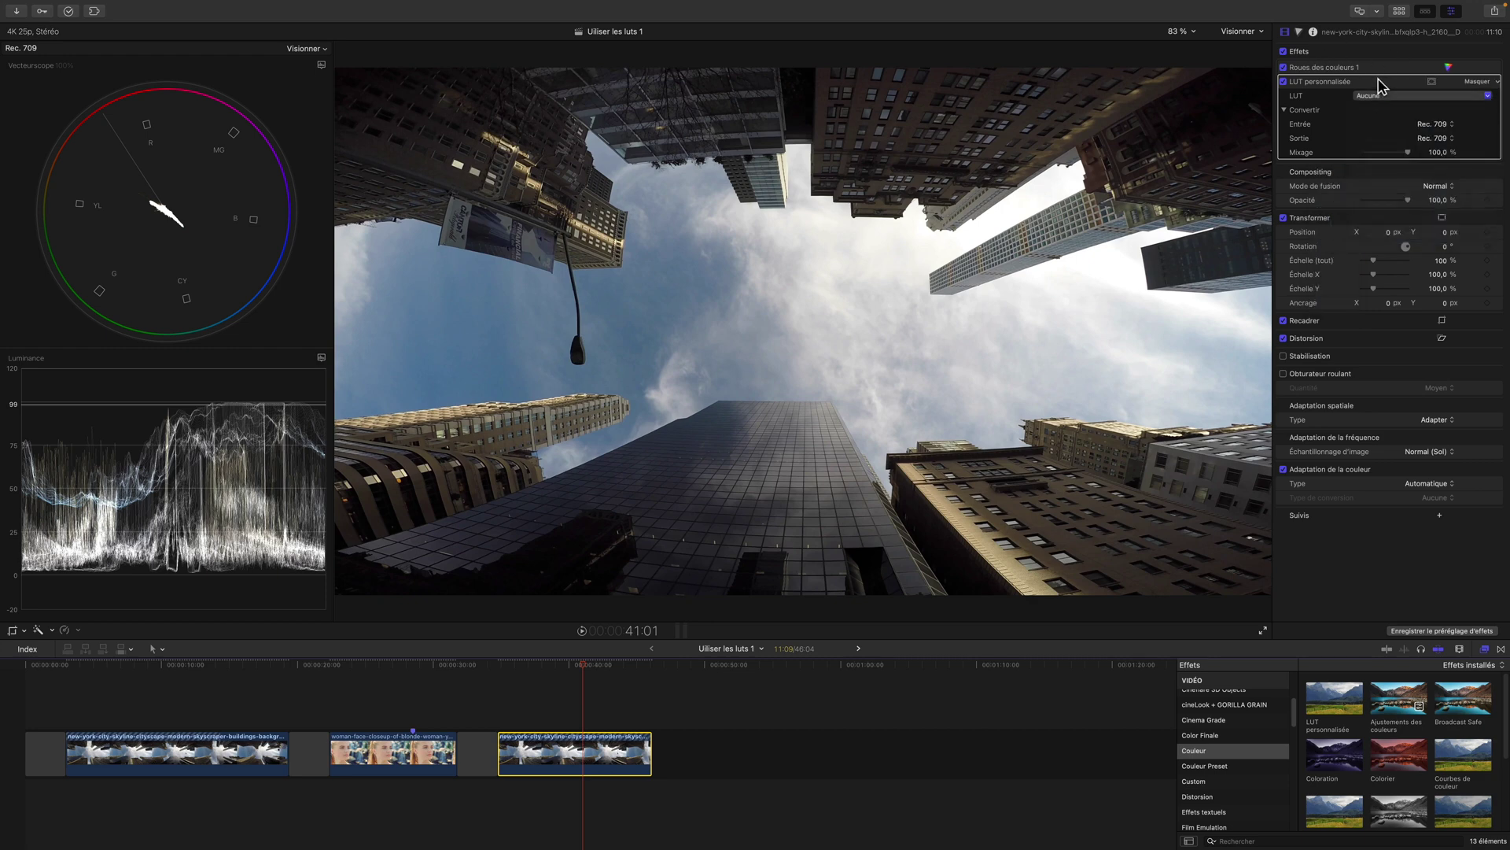
- Add hue/saturation curves and colour curves to the third clip's grading effects
left_click(1371, 67)
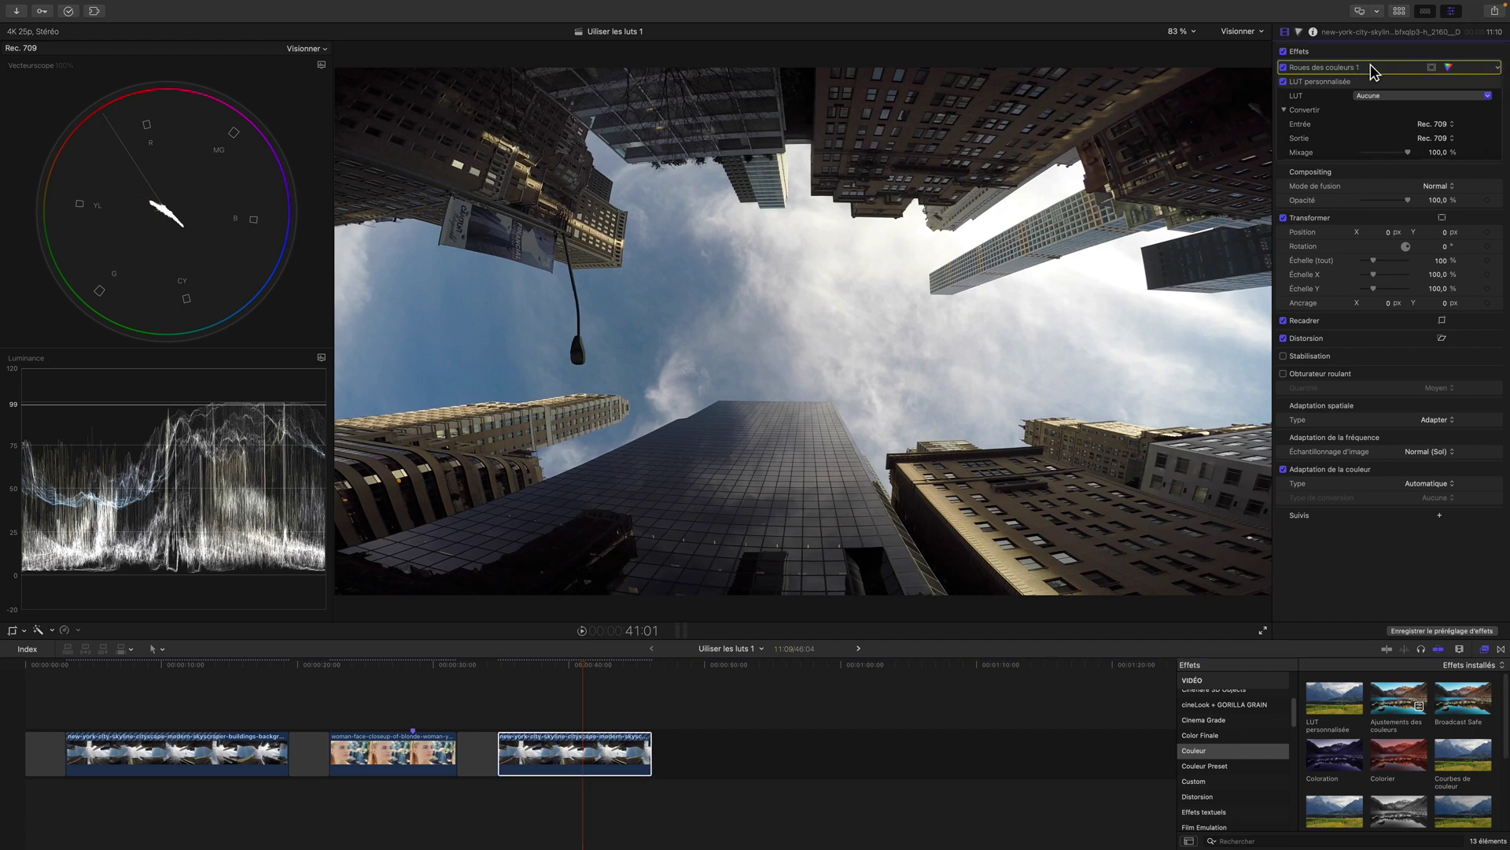
left_click(1299, 32)
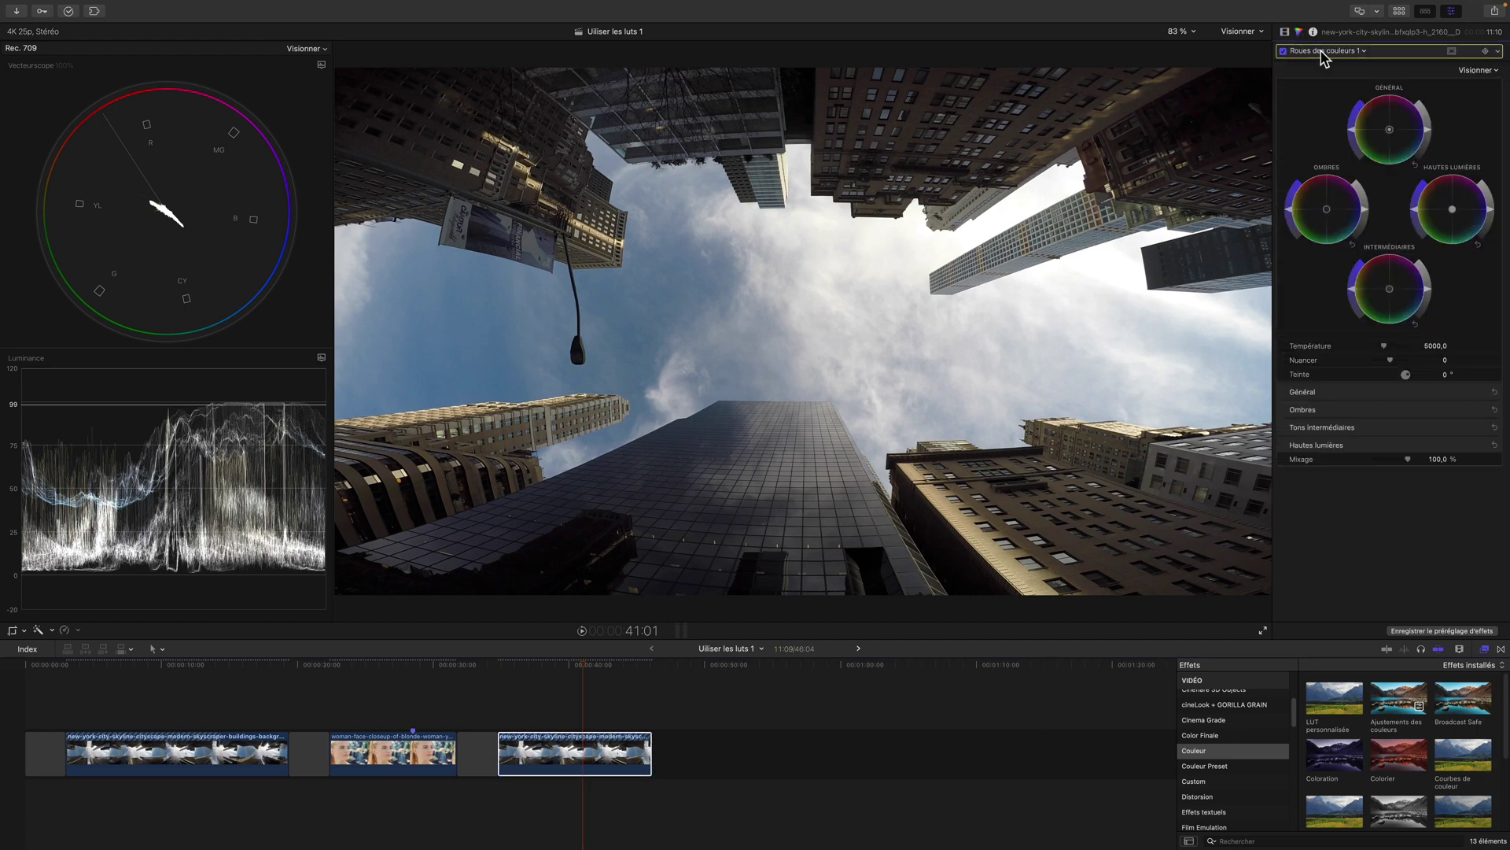
left_click(1324, 51)
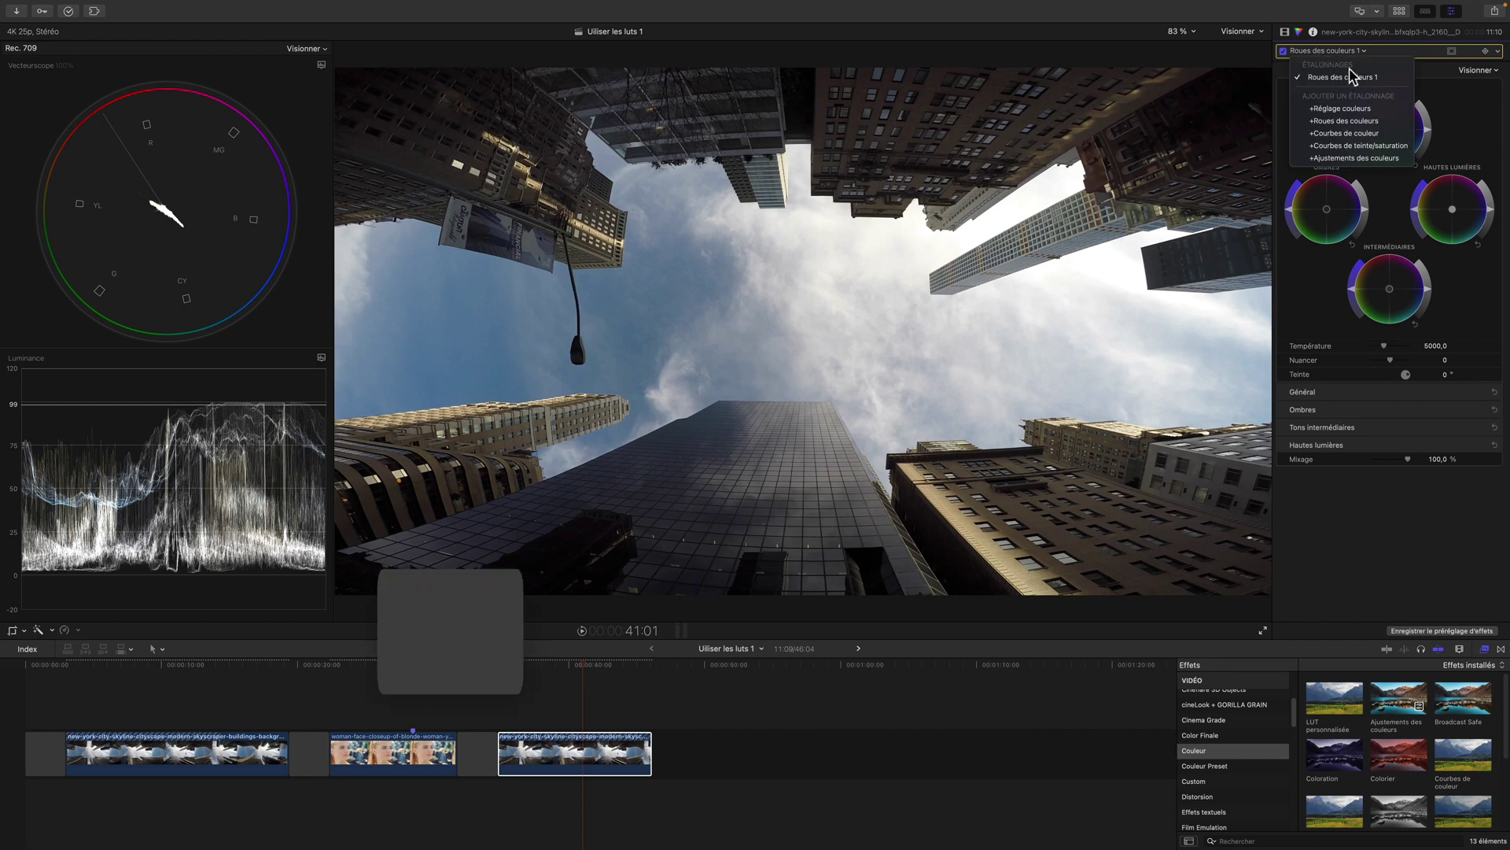
left_click(1391, 146)
left_click(1393, 52)
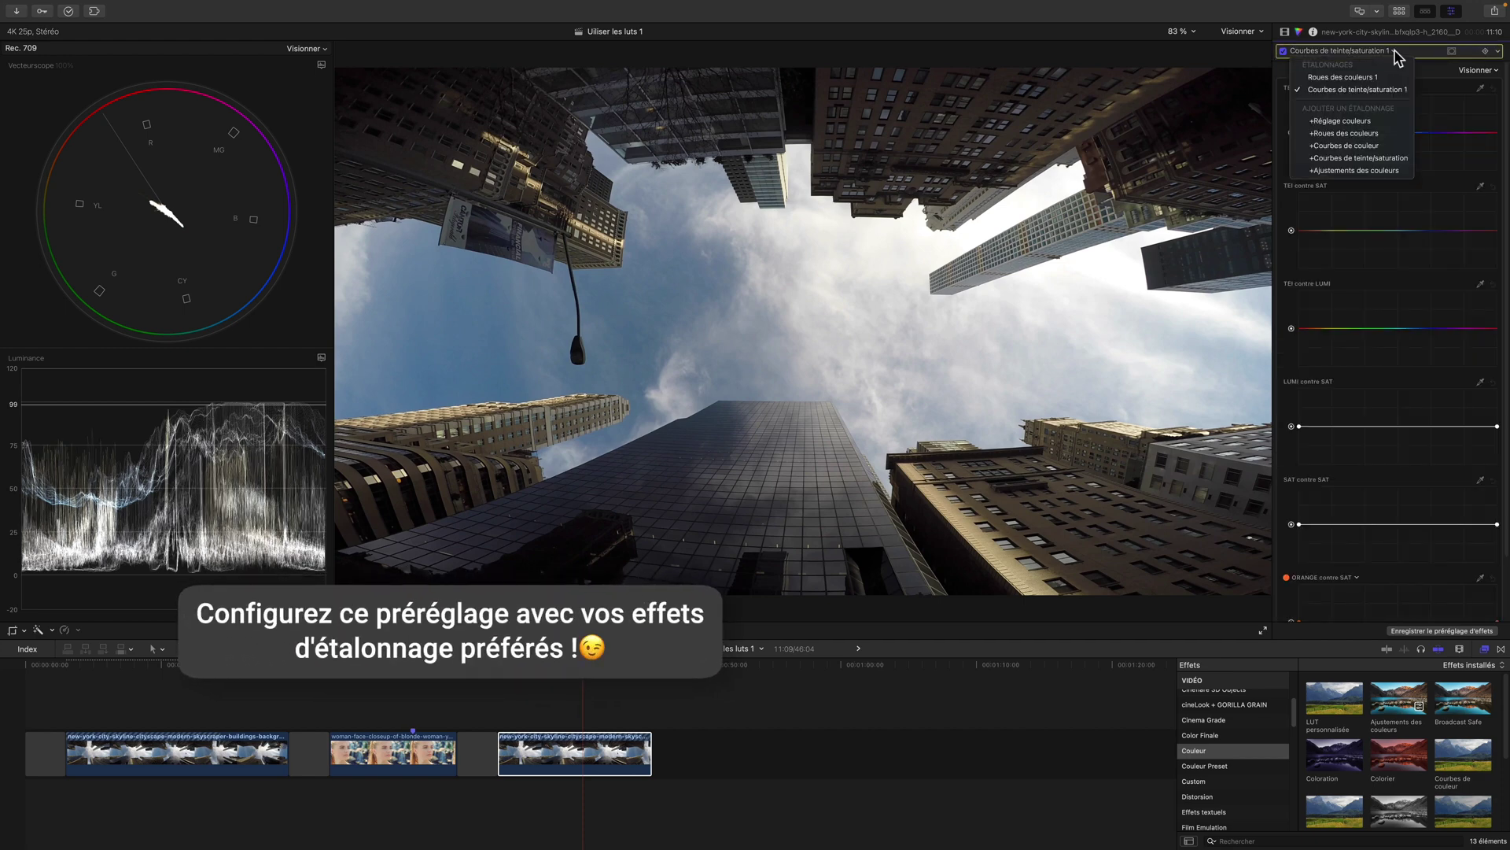
left_click(1391, 149)
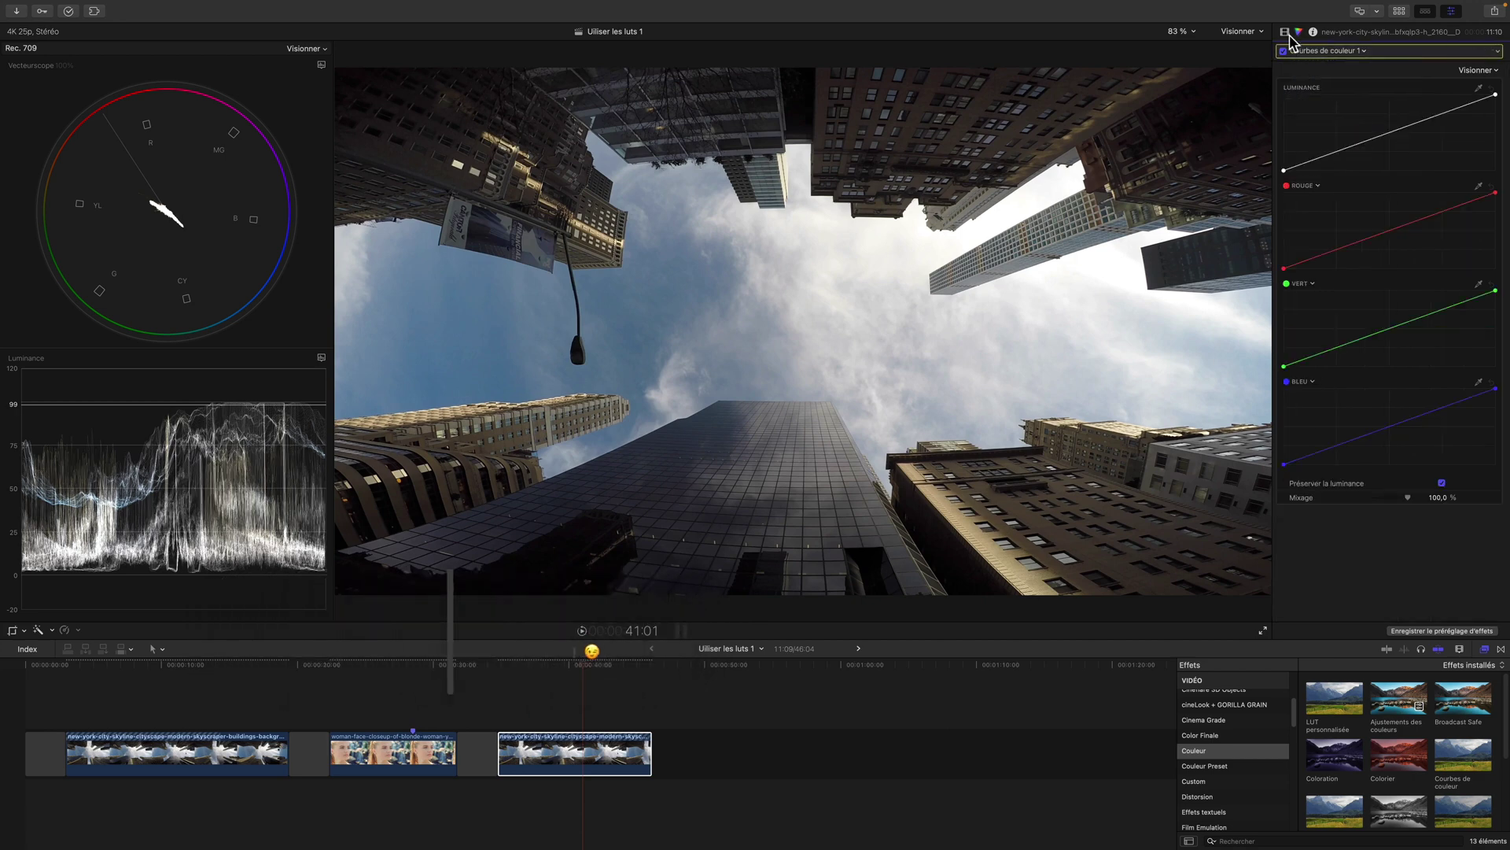
- Add a second colour wheels correction after the colour curves in the third clip's effects
left_click(1287, 32)
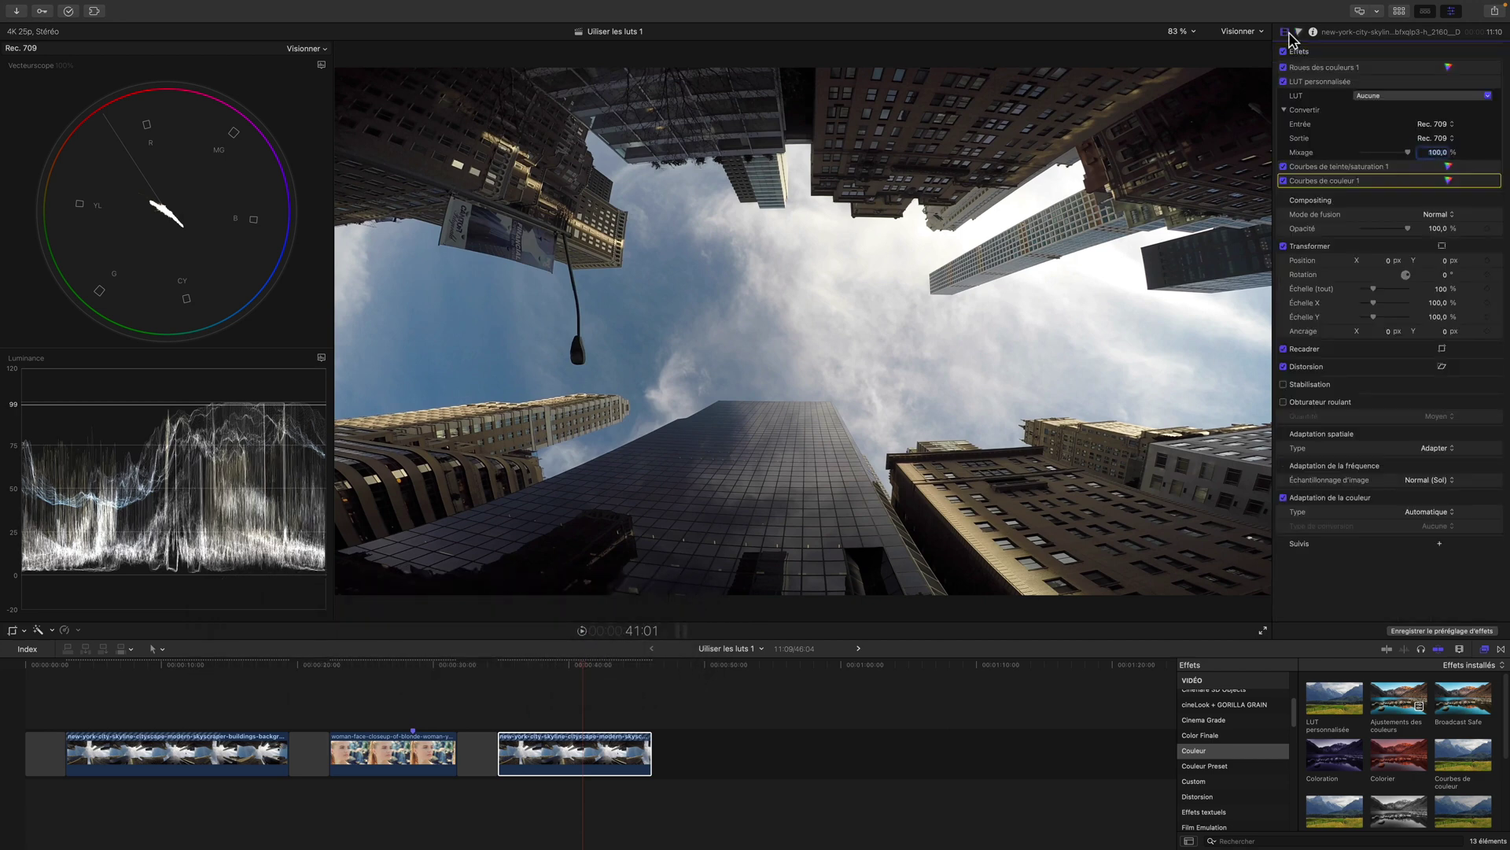
left_click(1400, 167)
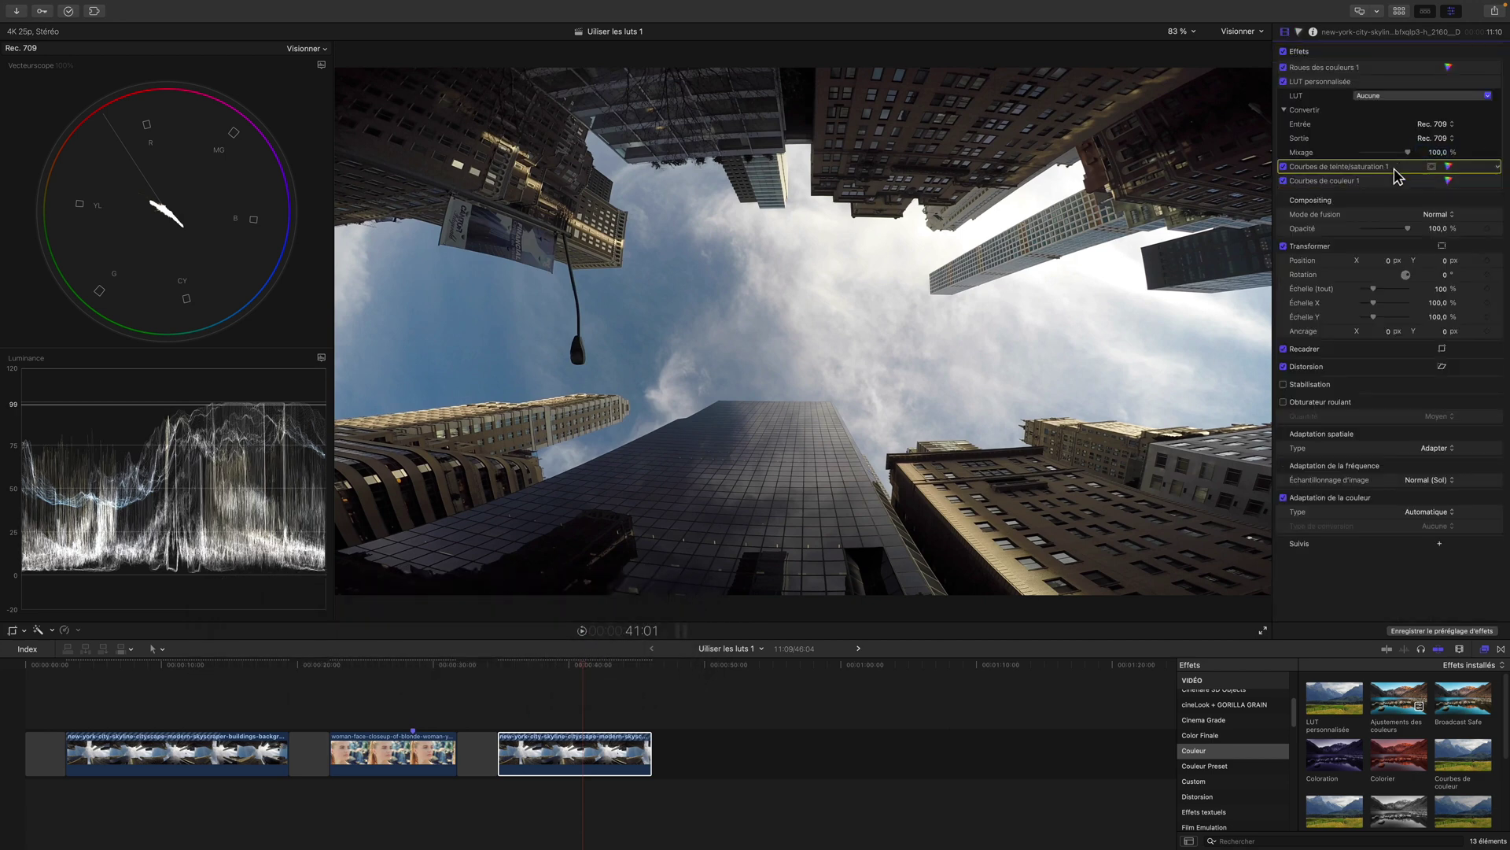
left_click(1300, 33)
left_click(1363, 51)
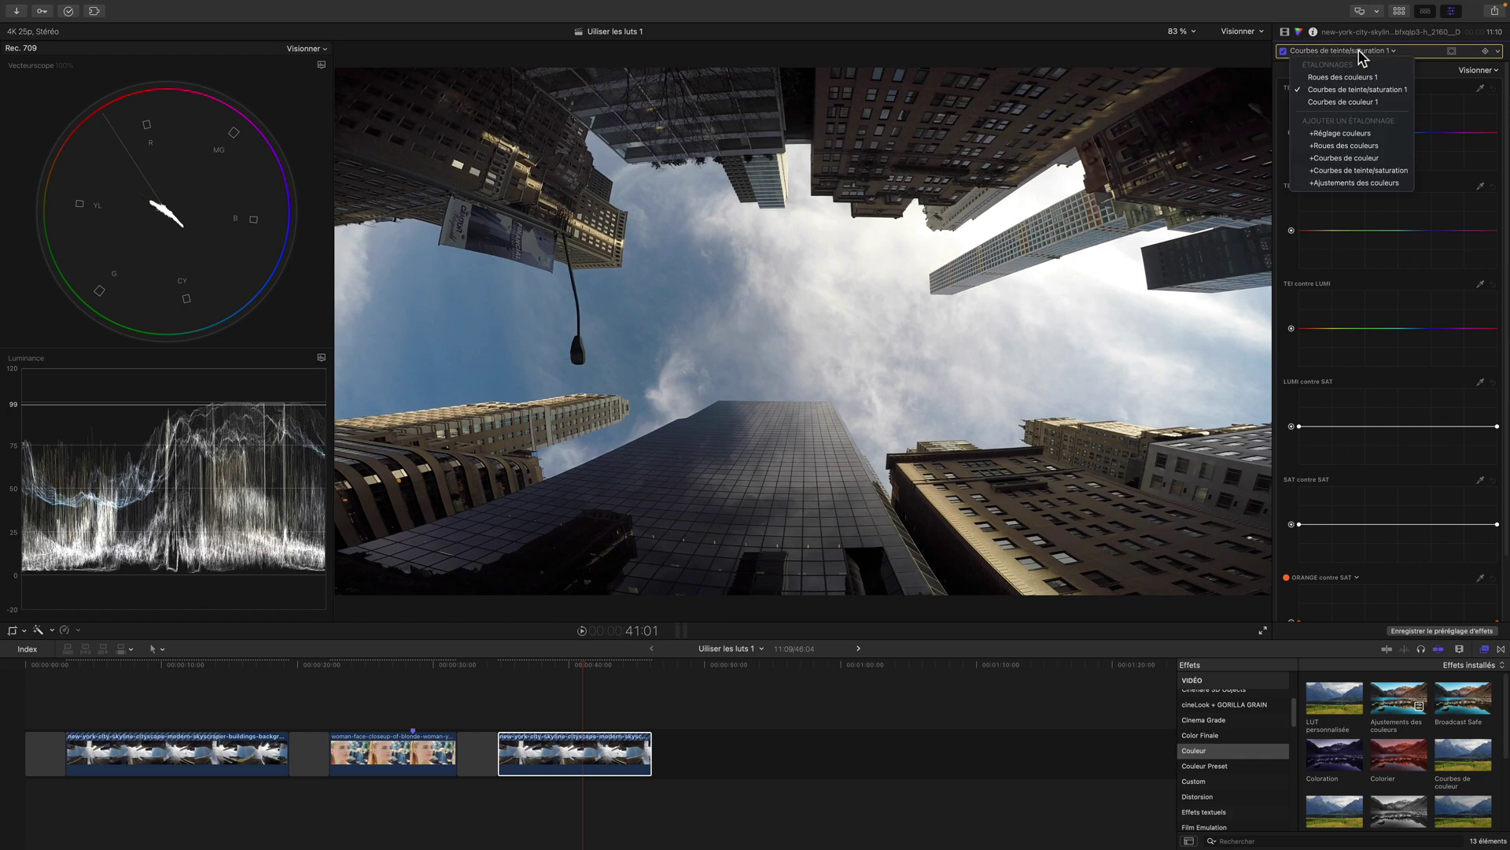
left_click(1387, 146)
left_click(1284, 33)
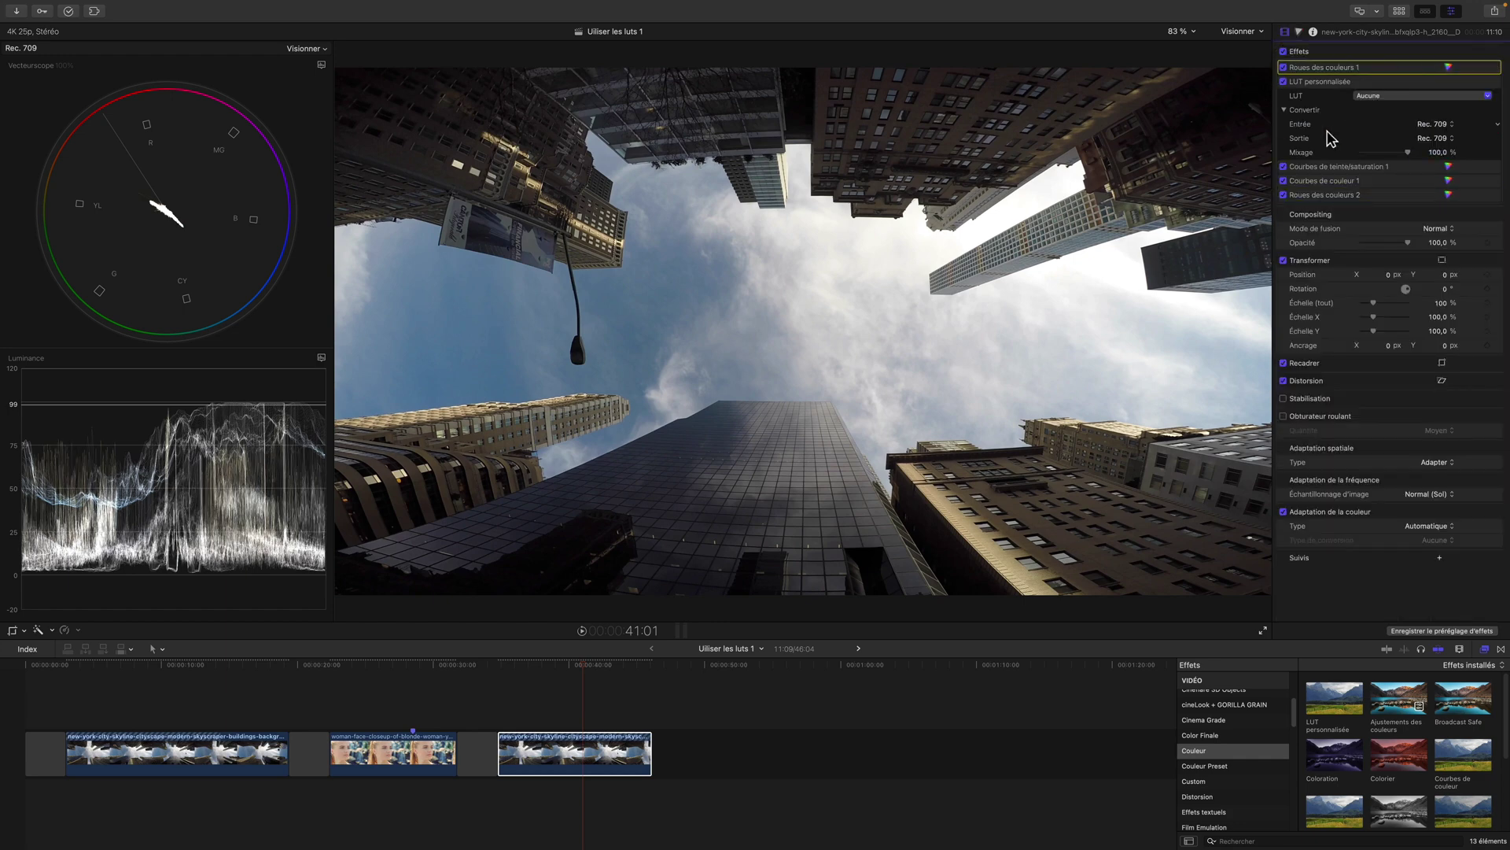
- Save the skyline clip's colour wheels, custom LUT and curves effects as a preset named "Réglages Base" in a new category named "Luts"
left_click(1440, 630)
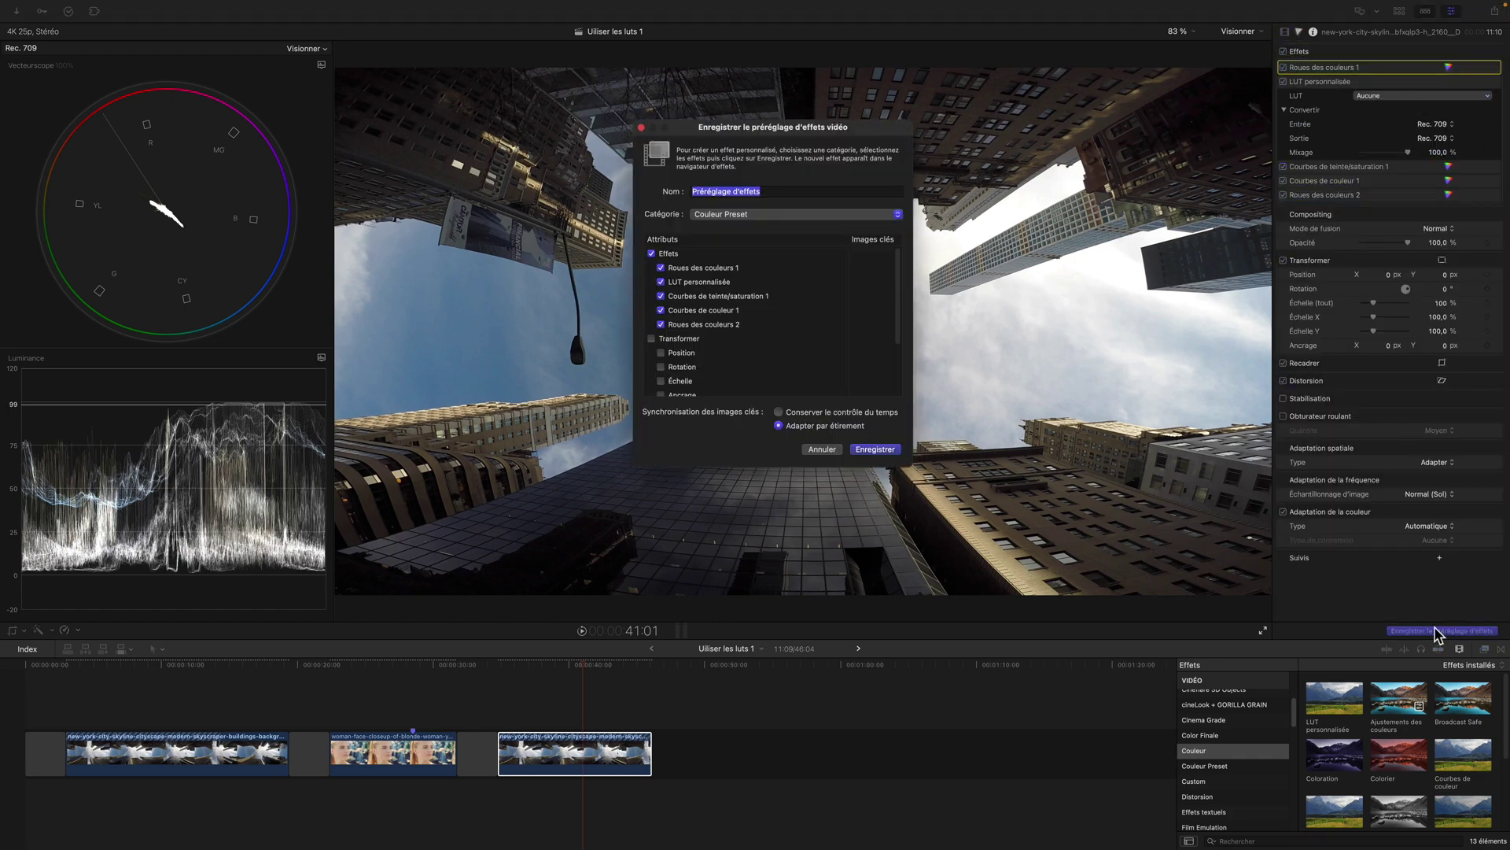
left_click(763, 215)
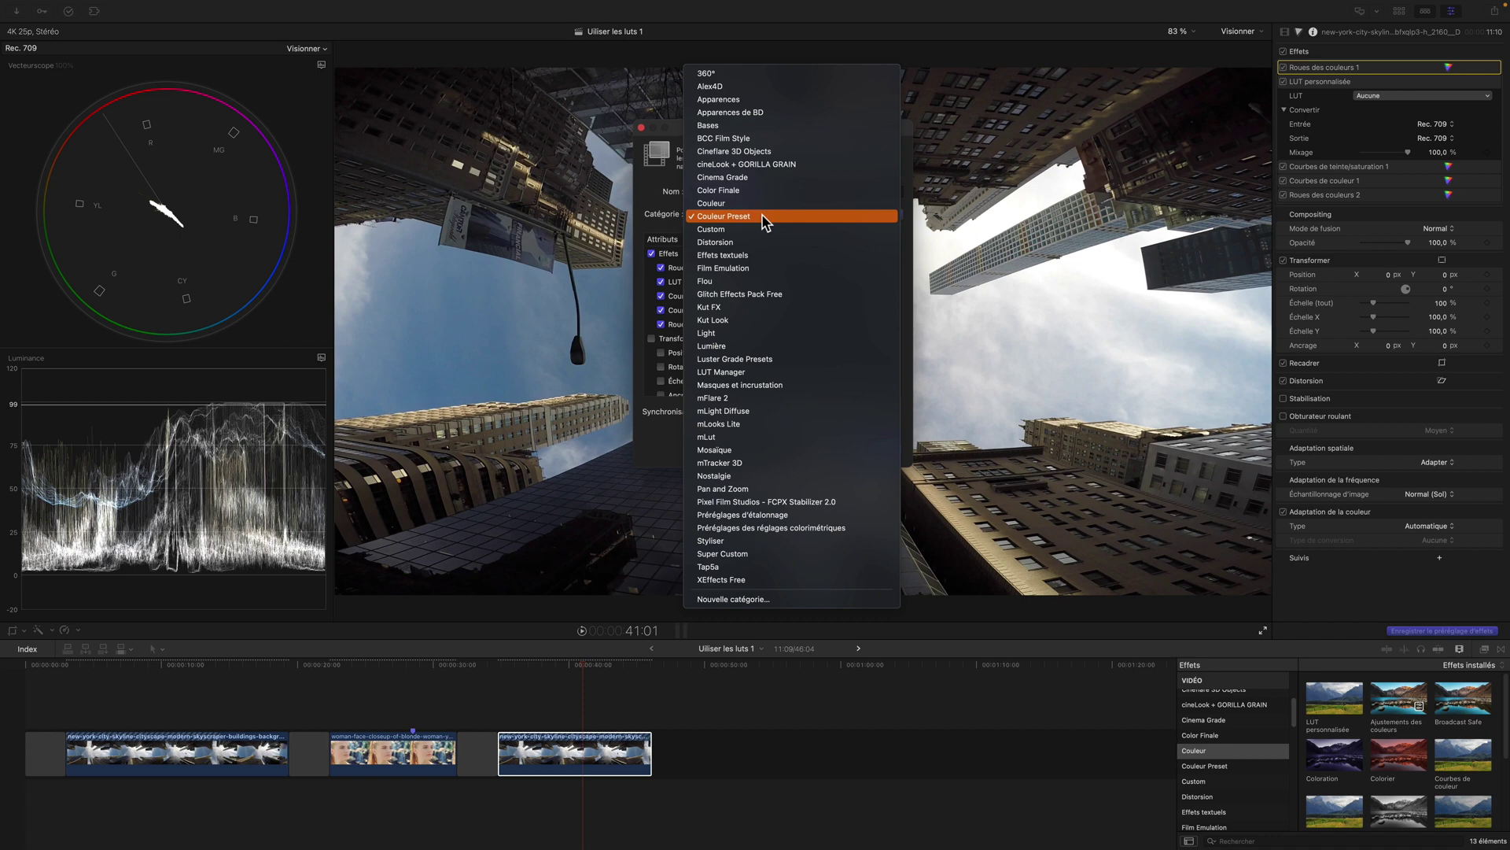
left_click(779, 601)
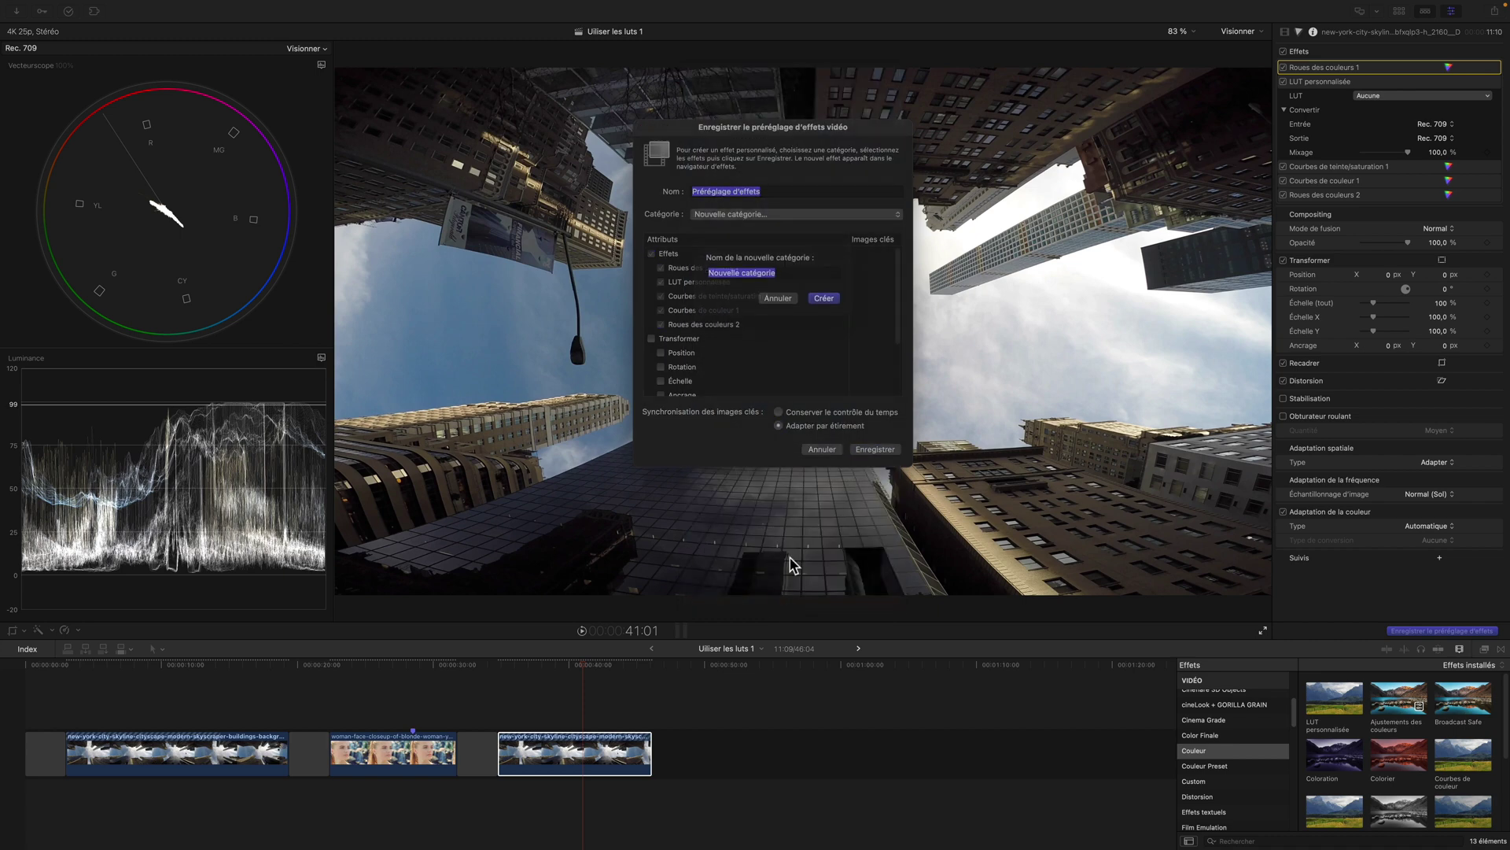
type("Luts")
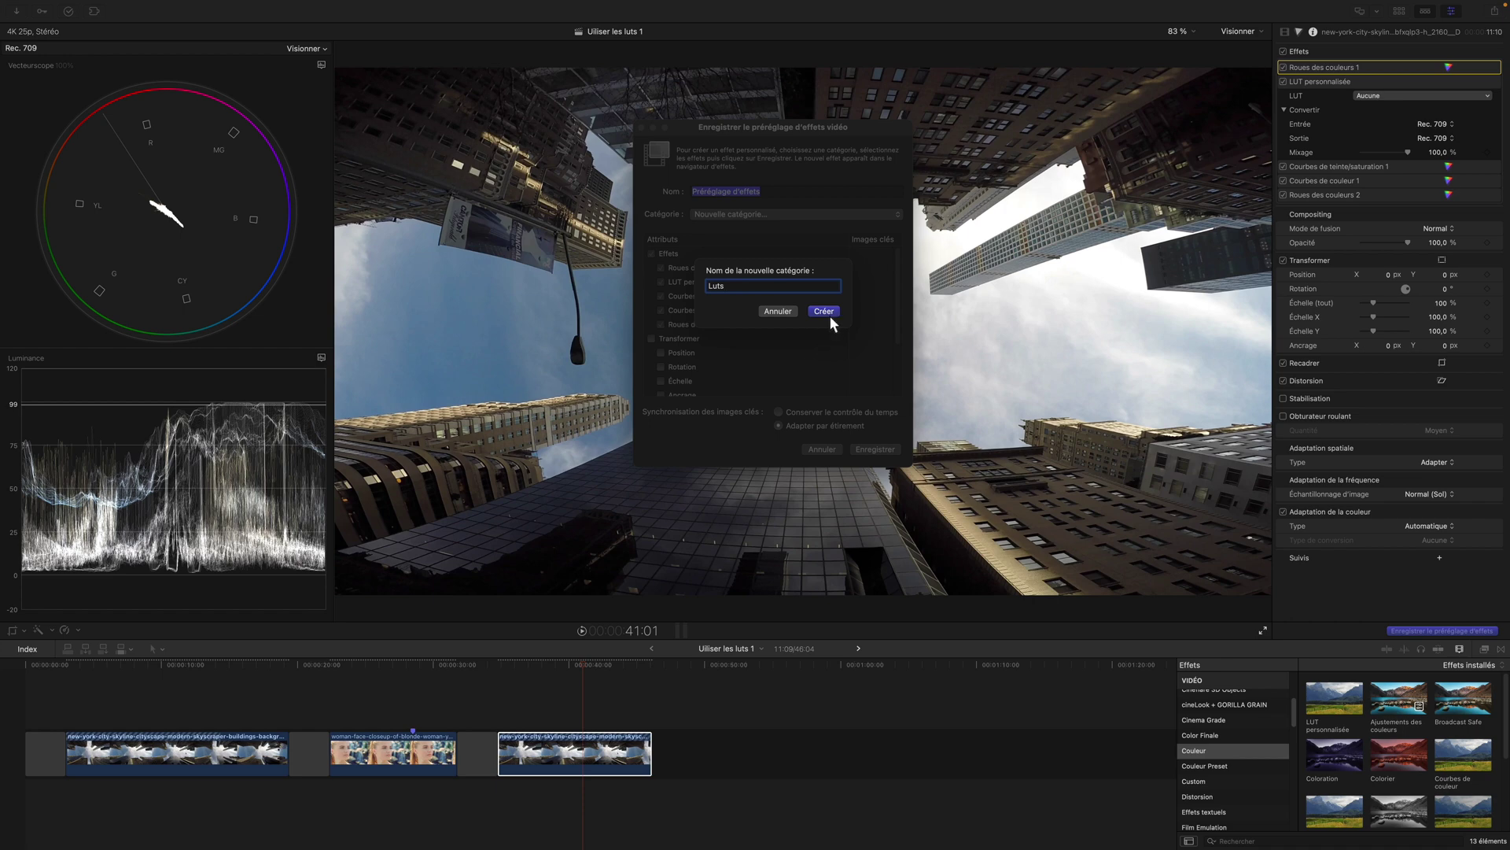
left_click(824, 311)
type("Réglages Base")
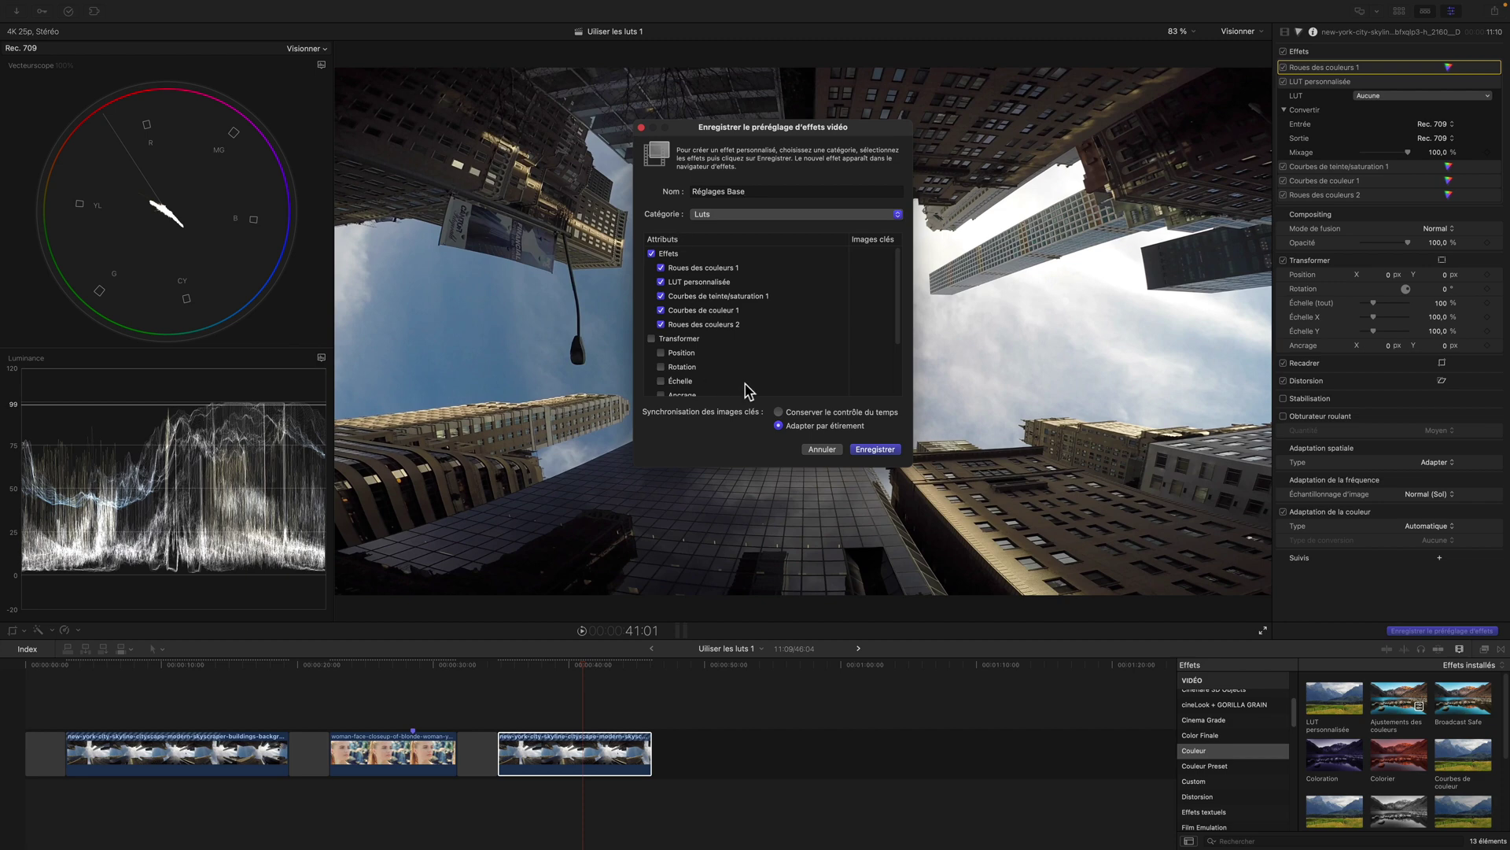
scroll(773, 271, "down", 1)
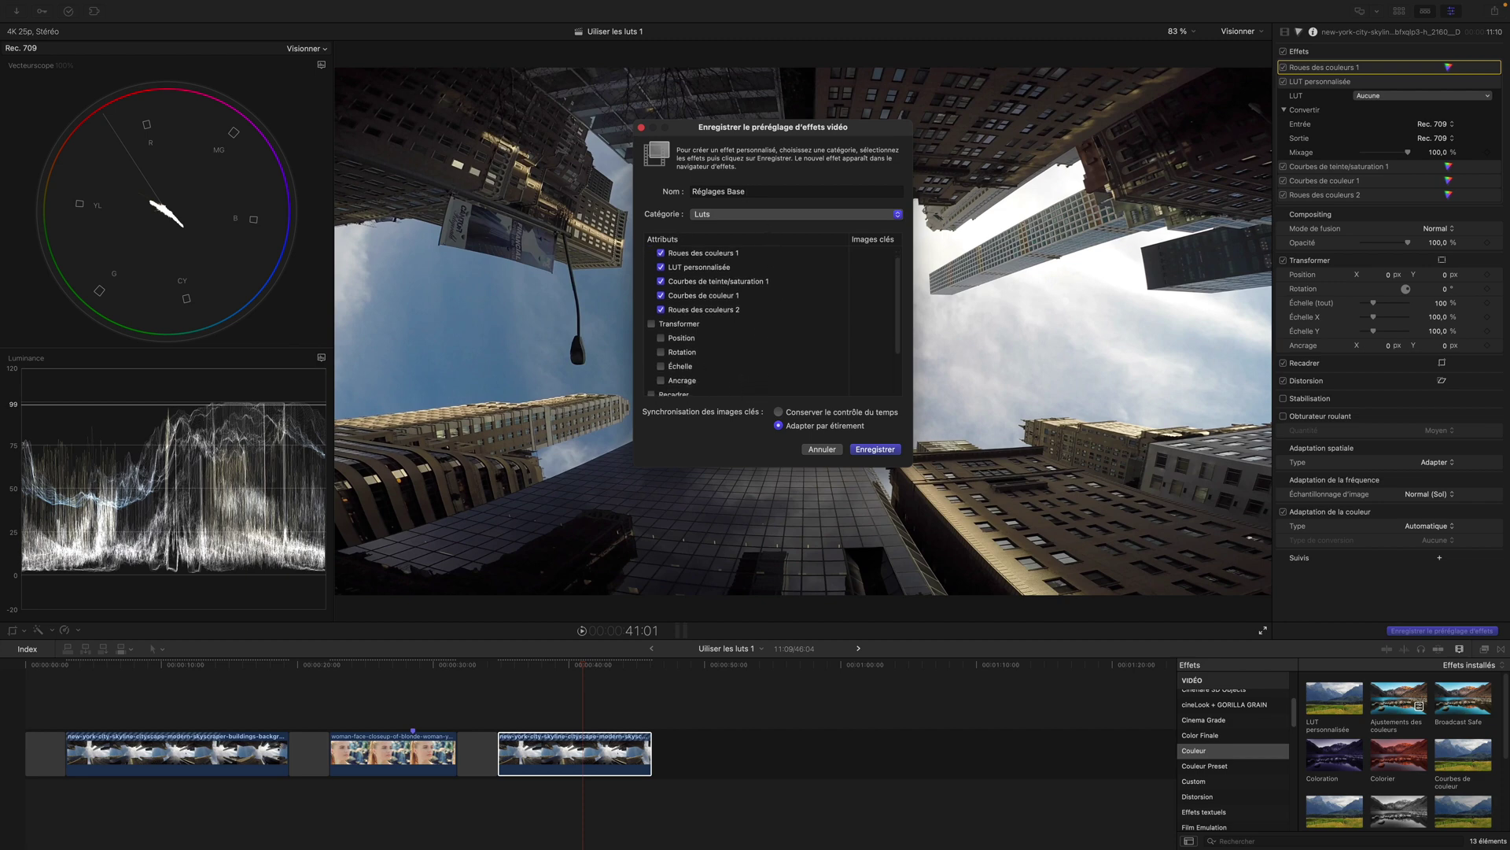
left_click(872, 449)
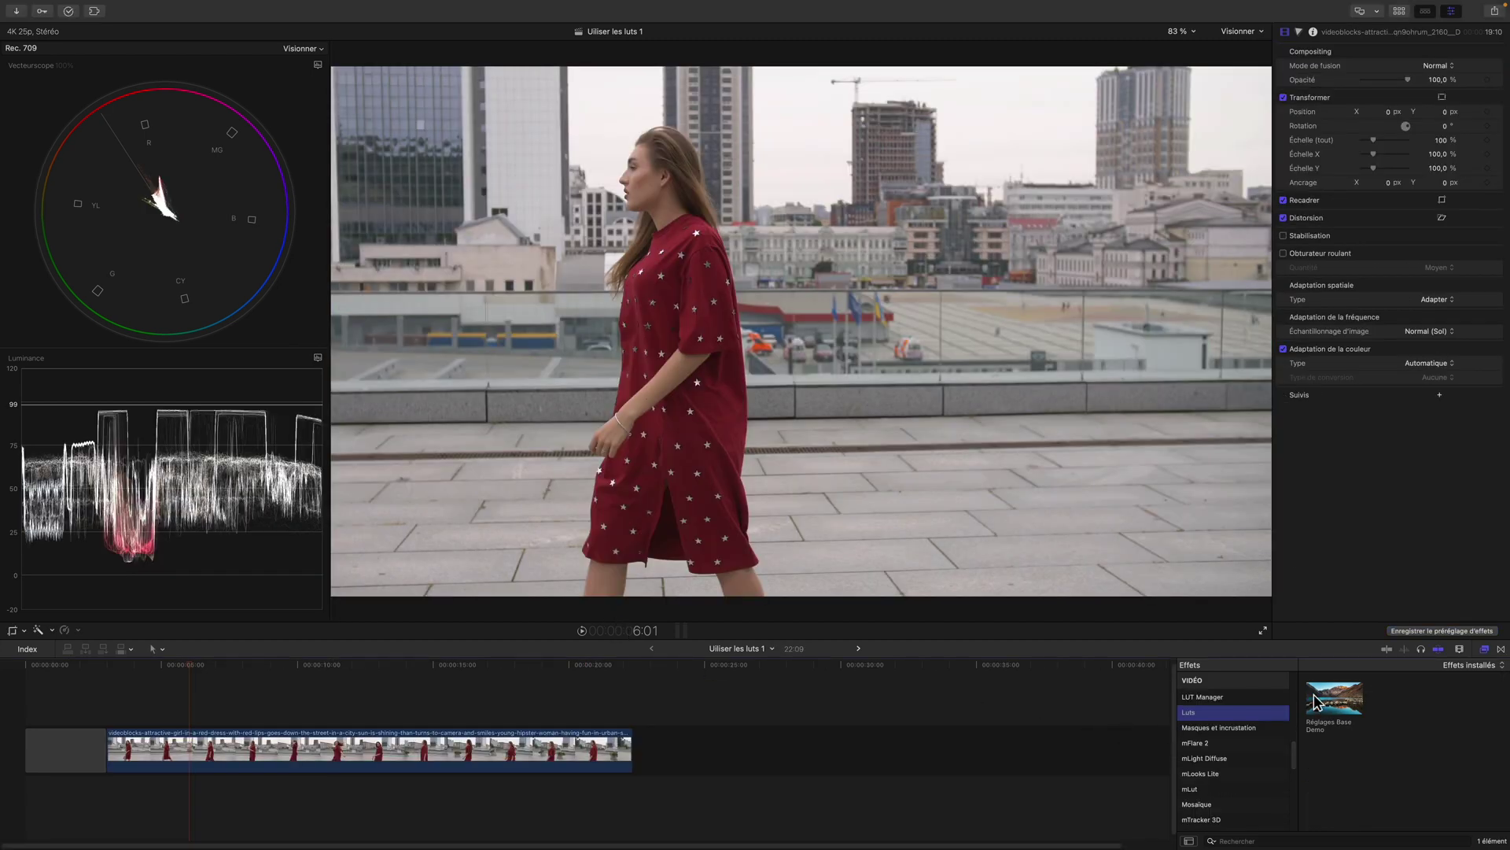
- Apply the Réglages Base Demo preset to the red dress clip and set its custom LUT to Outlaw from KUT LUTs Pack V1
left_click_drag(1333, 700, 499, 772)
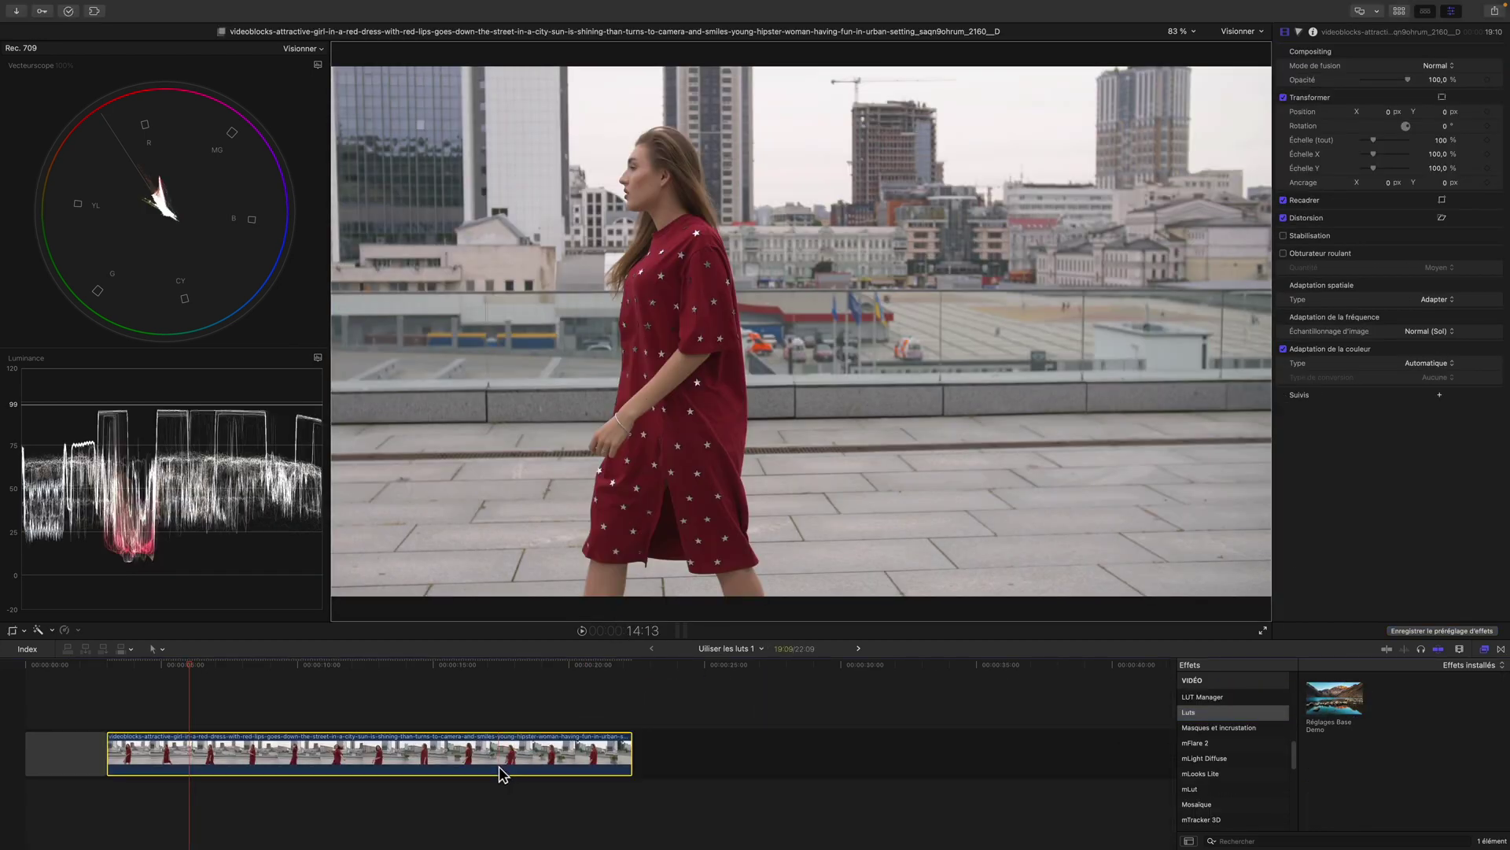
left_click(1422, 96)
mouse_move(1430, 189)
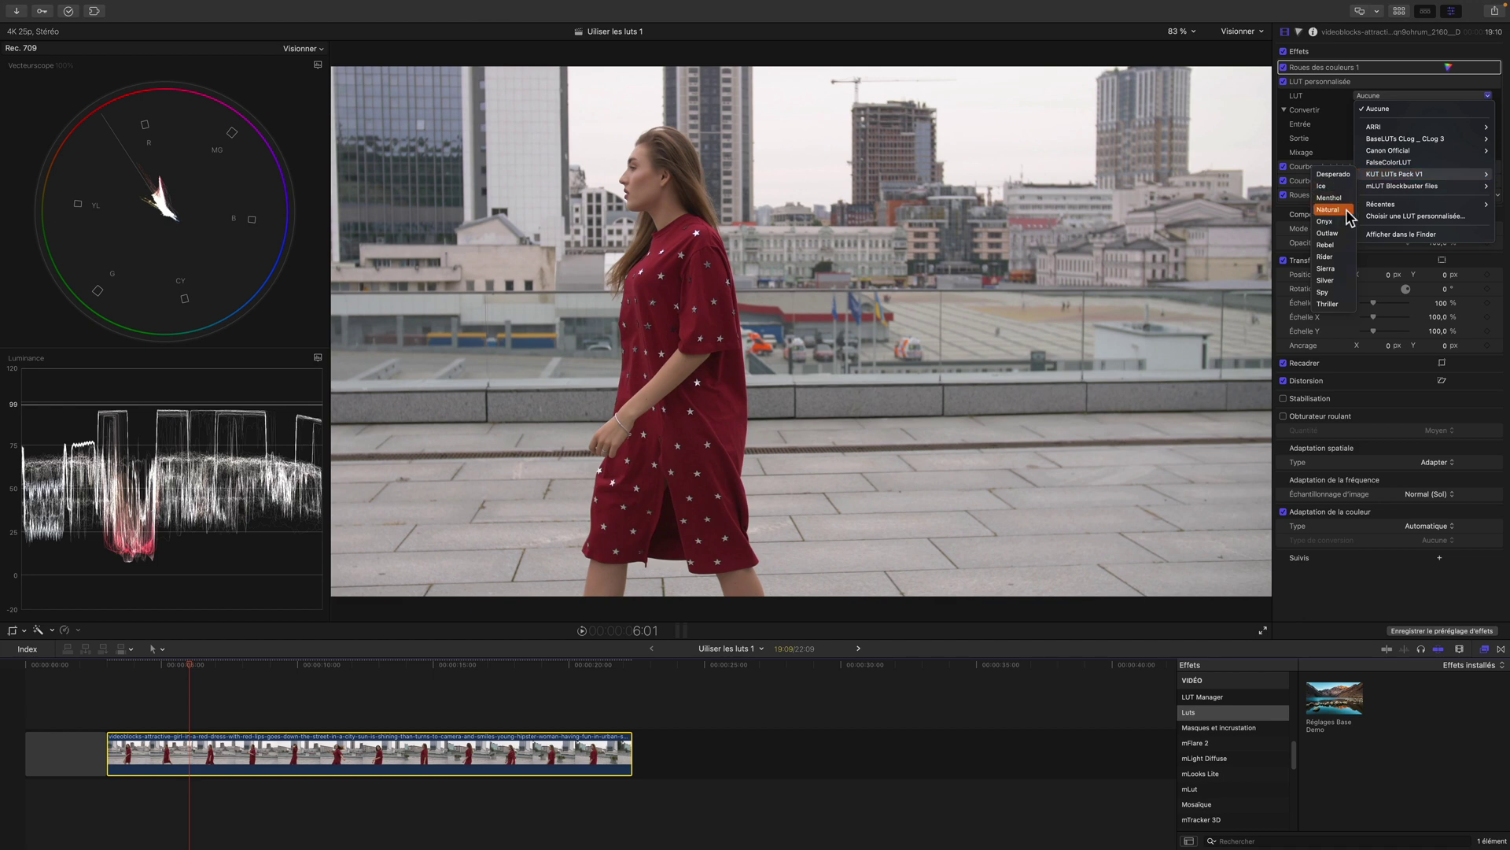
left_click(1338, 233)
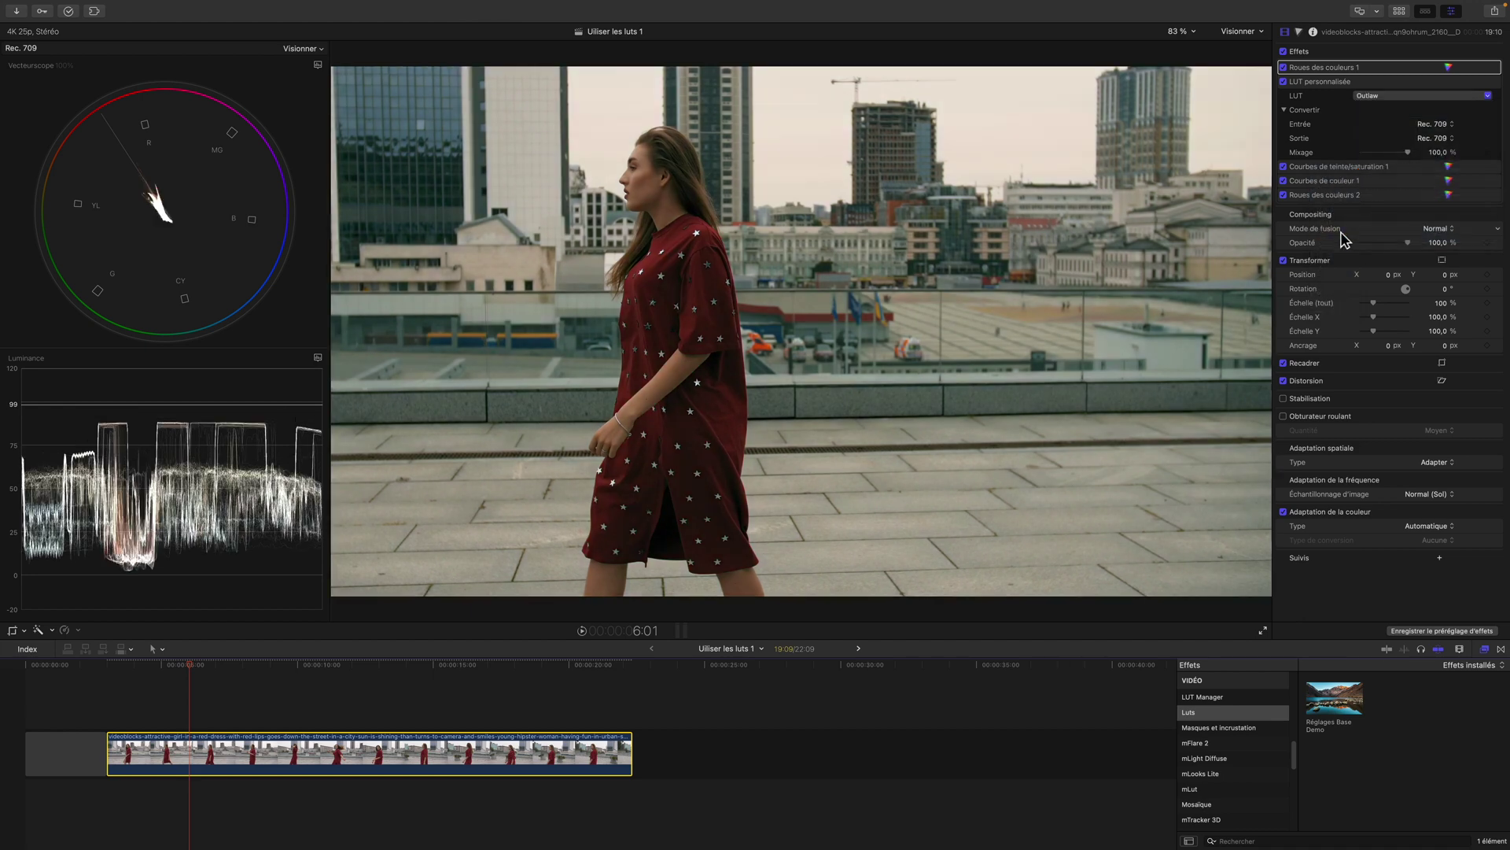
- Raise the highlights brightness in the red dress clip's first colour wheels correction
left_click(1449, 67)
left_click_drag(1485, 213, 1486, 203)
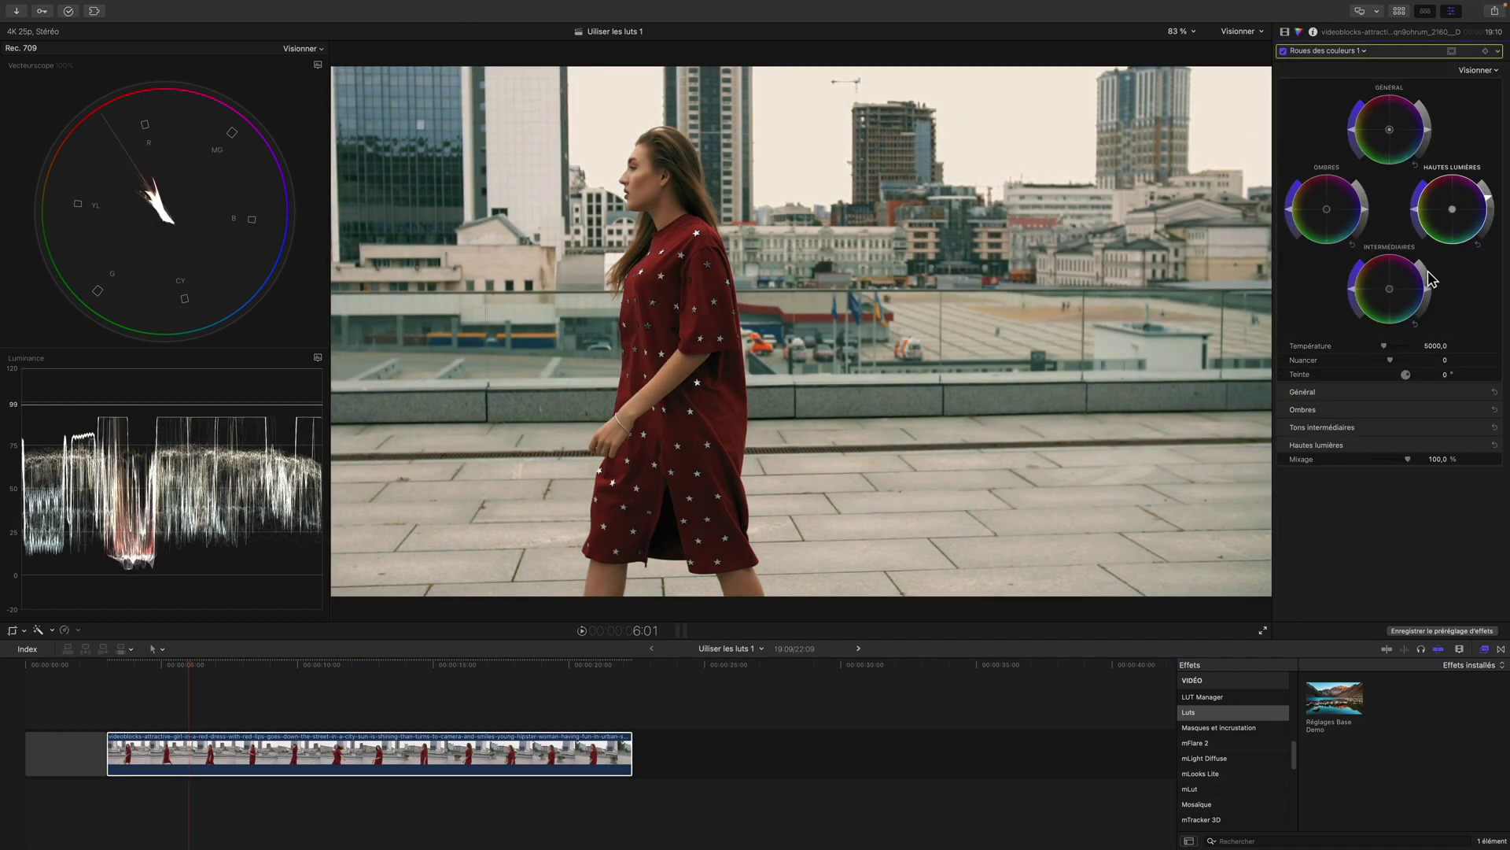